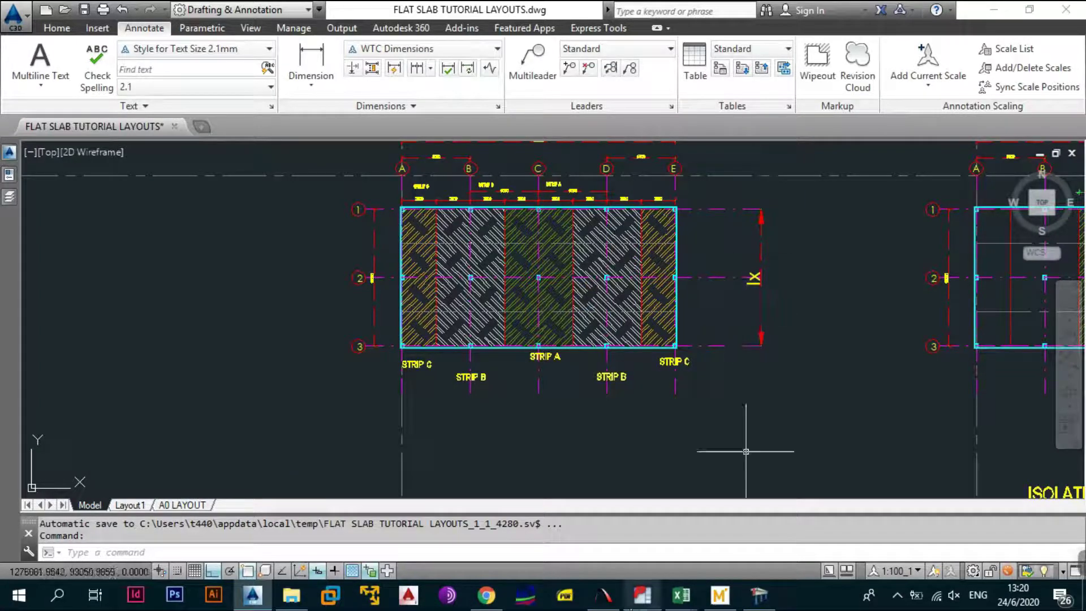
# Switch to PADDS and centre the B1 bottom layers slab rebar plan
pyautogui.hotkey('alt', 'Tab')
pyautogui.moveTo(516, 295); pyautogui.dragTo(546, 287)
pyautogui.scroll(5, 514, 263)
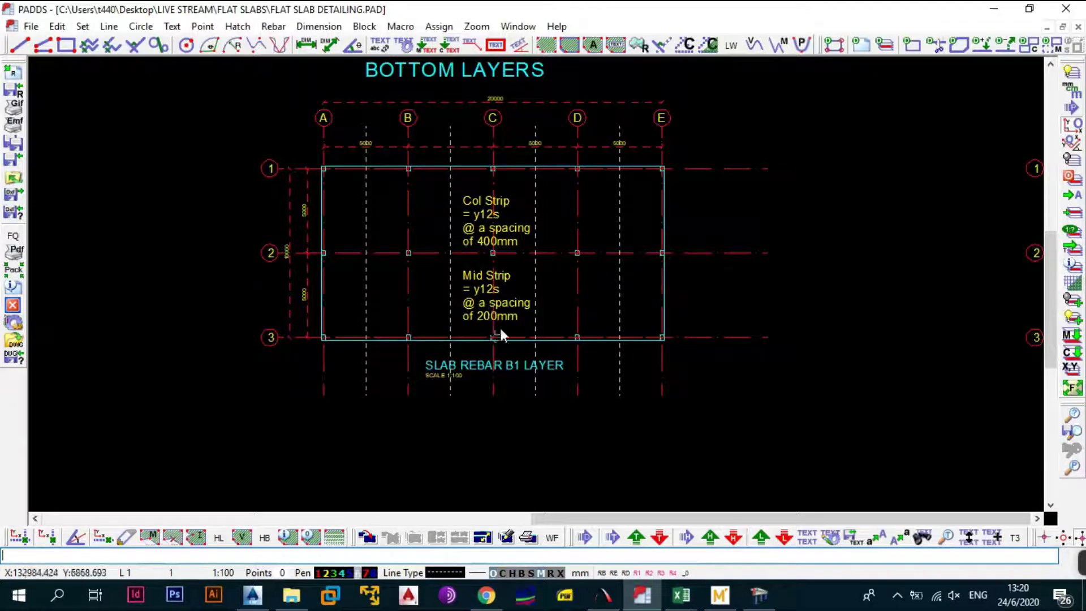
# Review the top and bottom layer rebar sheets, then return to the AutoCAD layouts drawing
pyautogui.moveTo(512, 397); pyautogui.dragTo(505, 96)
pyautogui.scroll(-2, 498, 277)
pyautogui.scroll(2, 488, 316)
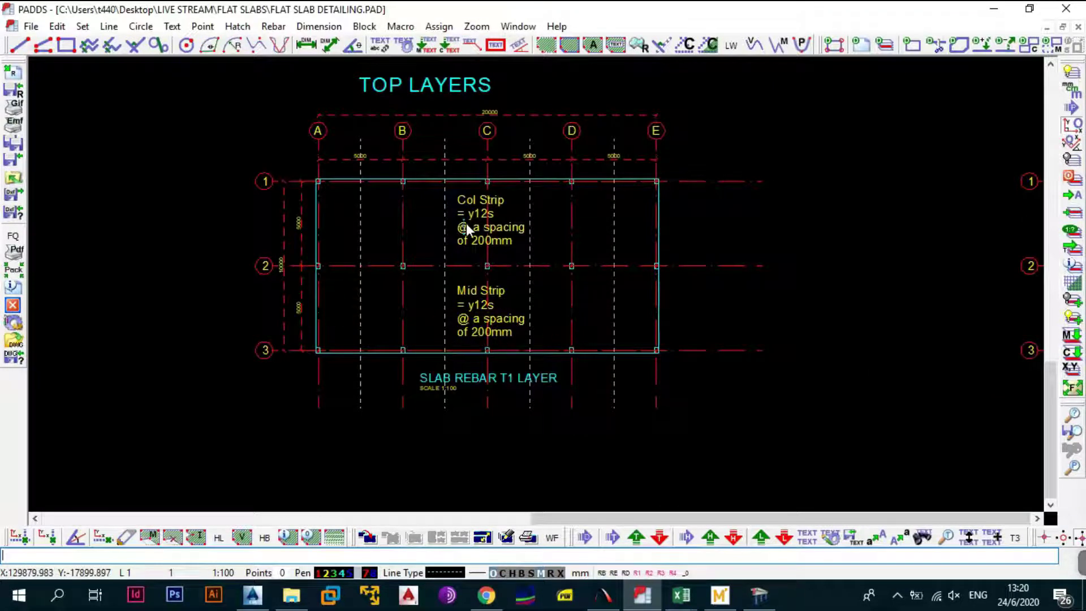
pyautogui.scroll(-3, 559, 344)
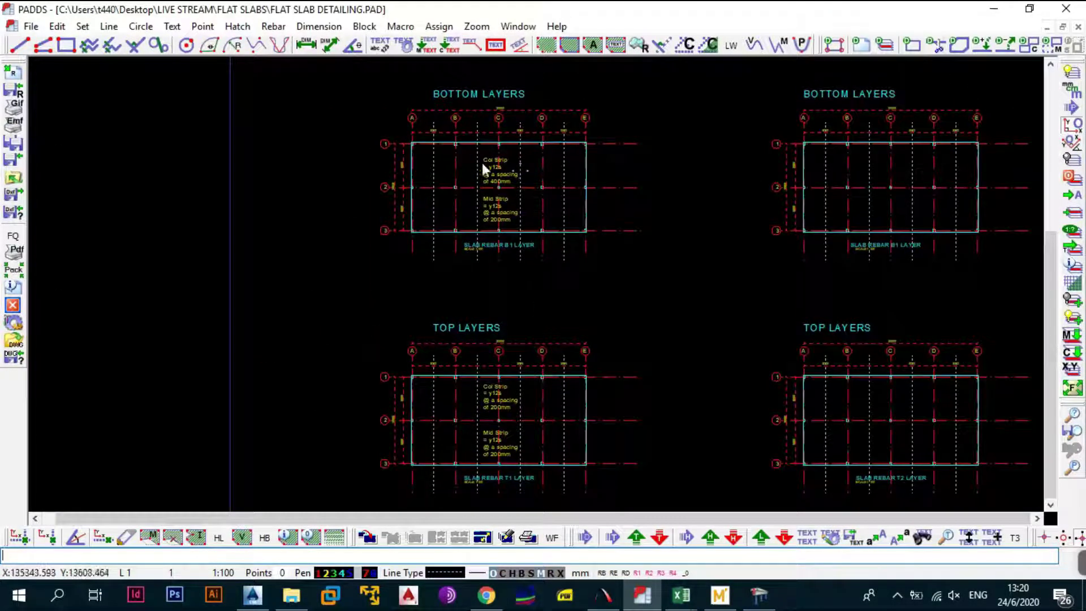
pyautogui.click(252, 595)
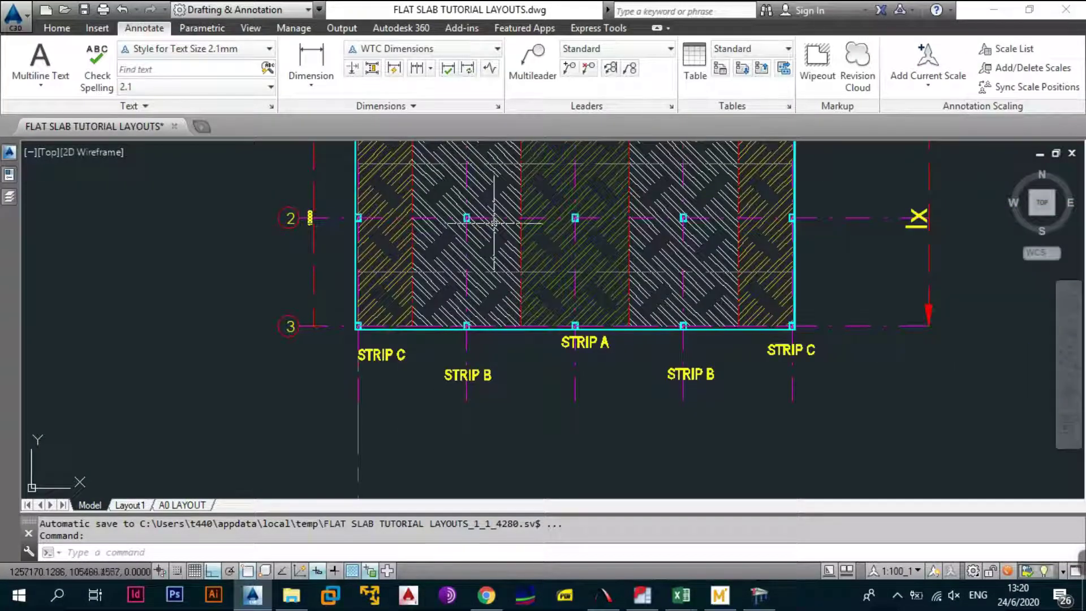
# Pan across the phase plans until the Establish Slab Strips lx plan is centred
pyautogui.moveTo(492, 231); pyautogui.dragTo(485, 328)
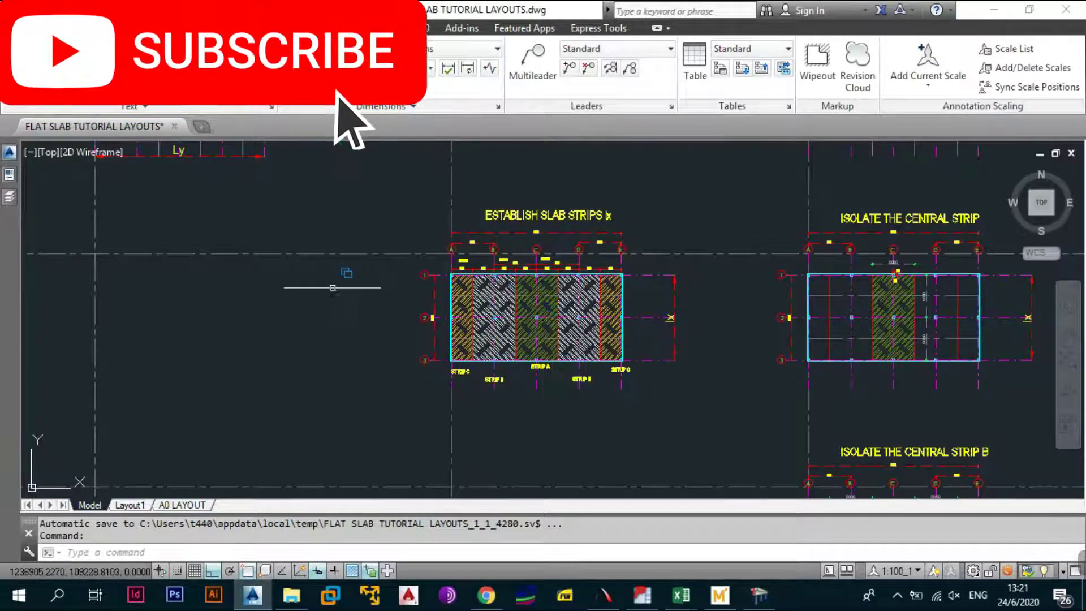
pyautogui.scroll(-2, 170, 291)
pyautogui.moveTo(142, 293); pyautogui.dragTo(589, 296)
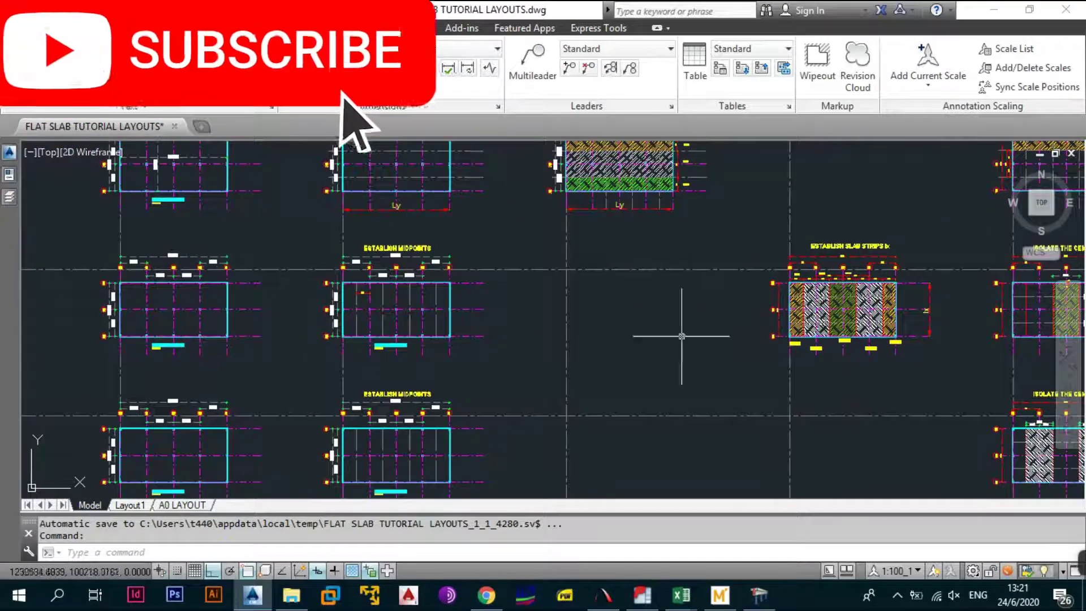
pyautogui.moveTo(890, 336); pyautogui.dragTo(807, 334)
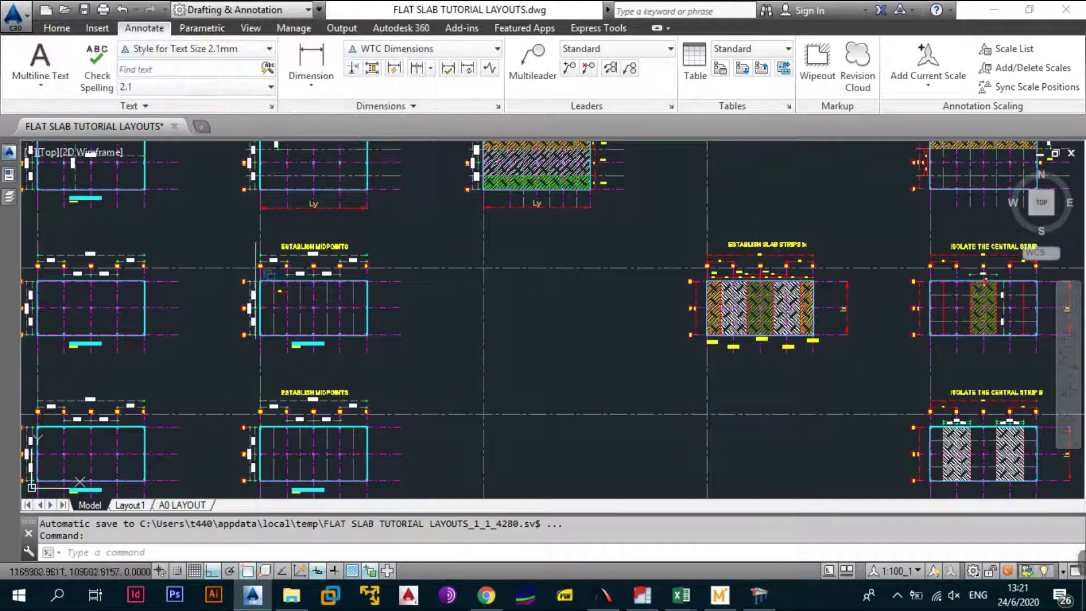
pyautogui.moveTo(184, 358); pyautogui.dragTo(280, 362)
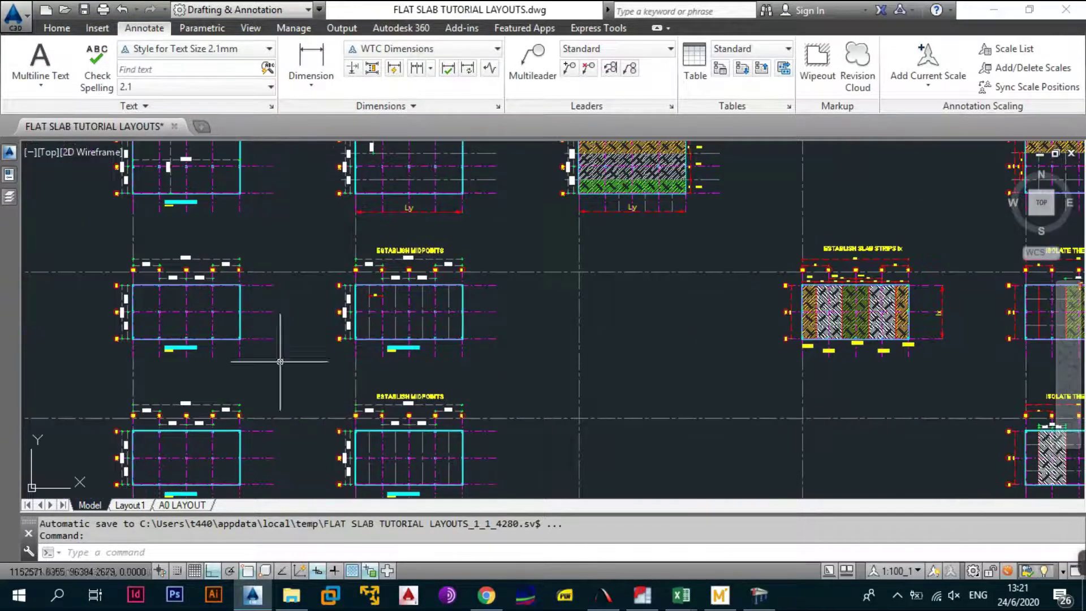
pyautogui.moveTo(192, 307); pyautogui.dragTo(549, 308)
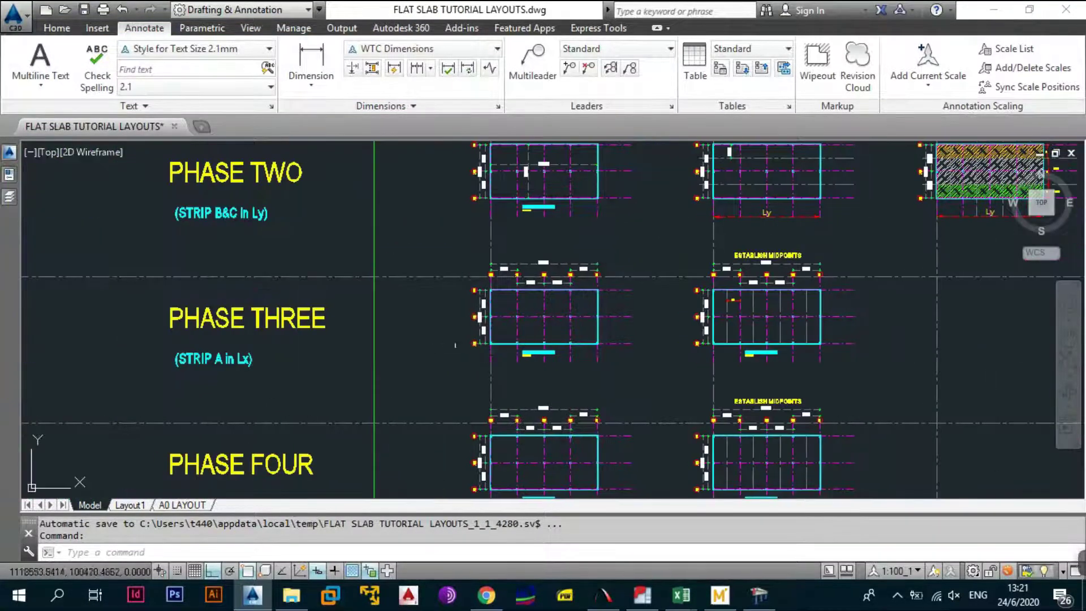
pyautogui.moveTo(347, 373)
pyautogui.mouseDown()
pyautogui.moveTo(336, 251)
pyautogui.moveTo(303, 178)
pyautogui.mouseUp()
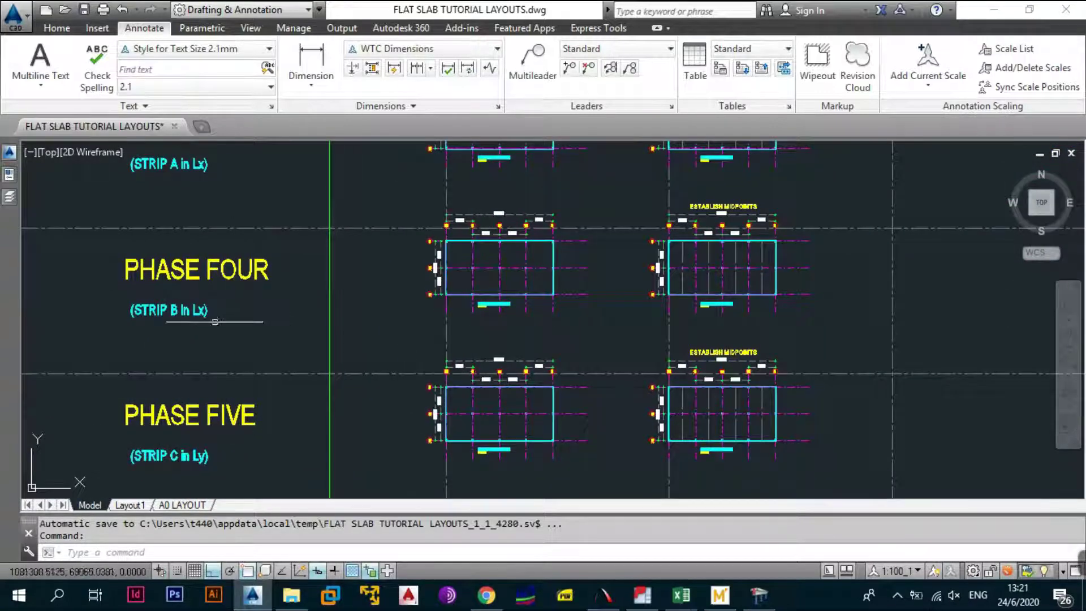
pyautogui.moveTo(593, 274)
pyautogui.mouseDown()
pyautogui.moveTo(309, 283)
pyautogui.moveTo(486, 283)
pyautogui.mouseUp()
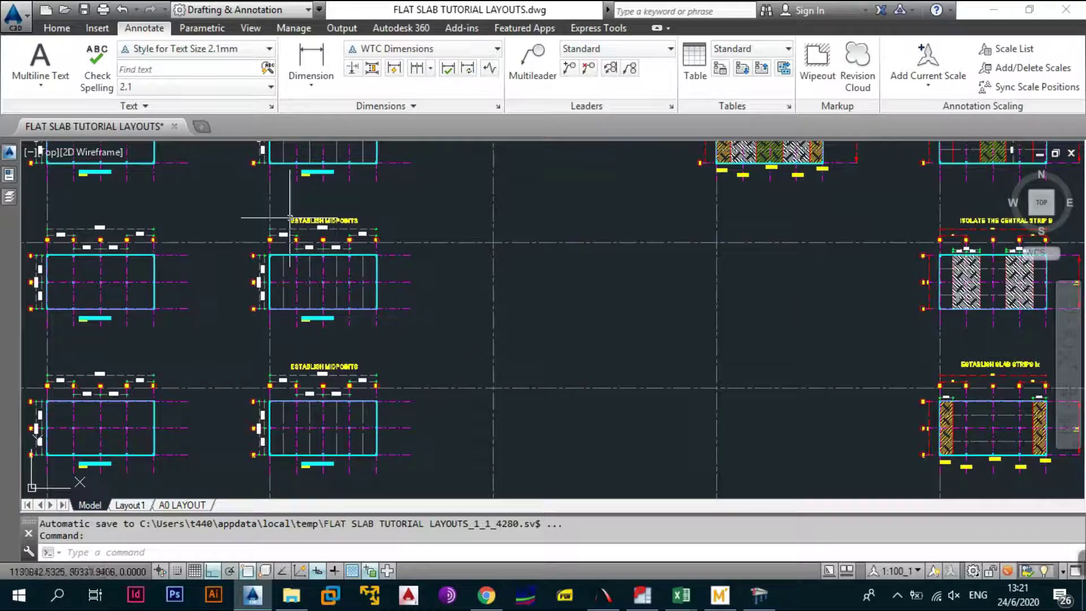
pyautogui.moveTo(659, 290); pyautogui.dragTo(297, 287)
pyautogui.moveTo(608, 311); pyautogui.dragTo(473, 309)
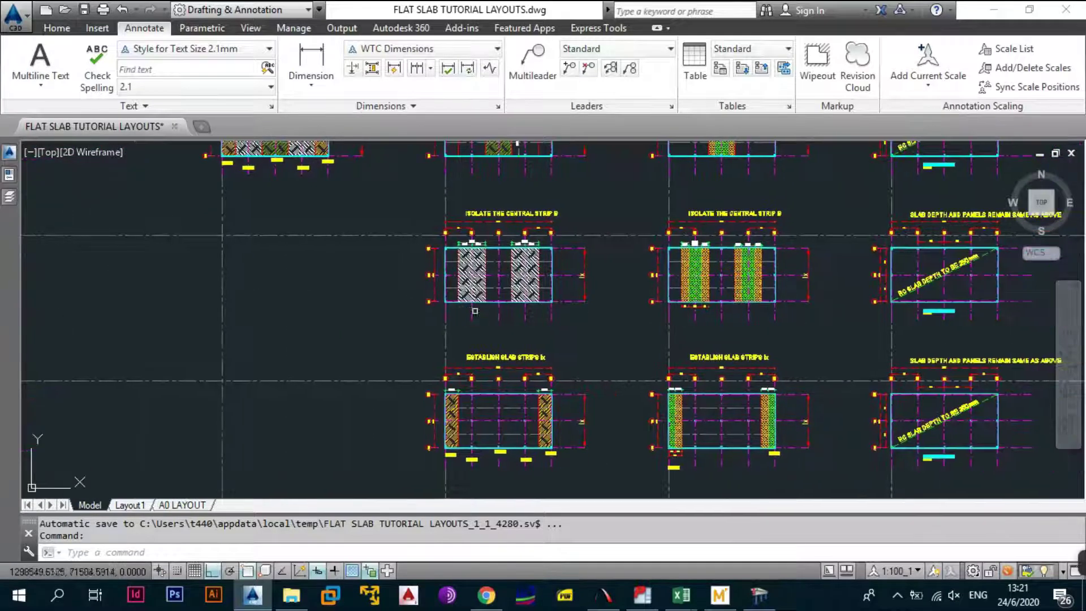
pyautogui.scroll(2, 538, 252)
pyautogui.scroll(2, 527, 285)
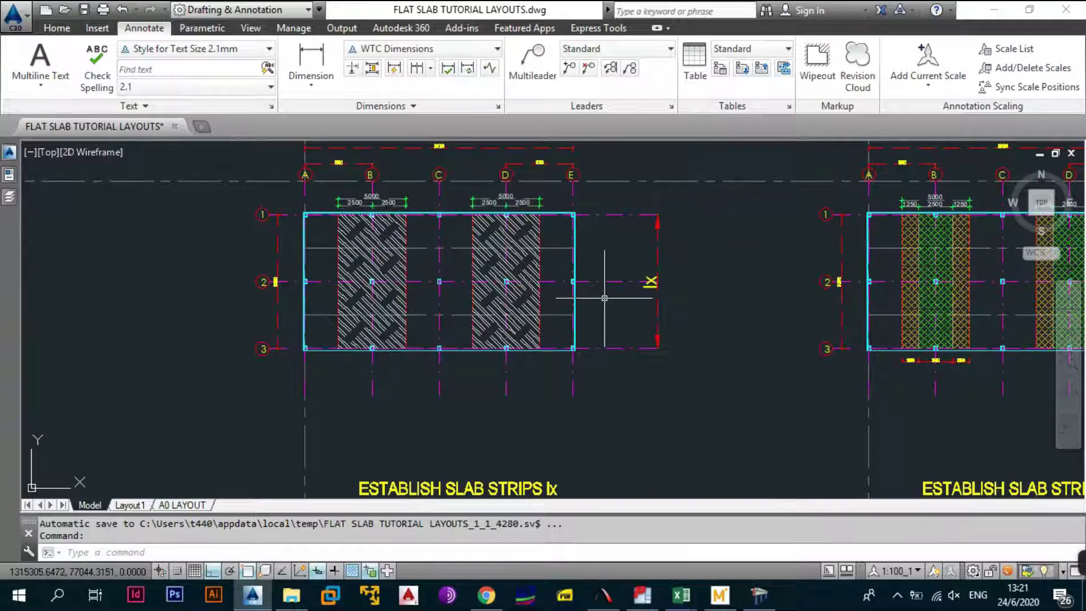
# Centre the Isolate the Central Strip B plan with its green and yellow hatched strips
pyautogui.scroll(1, 389, 208)
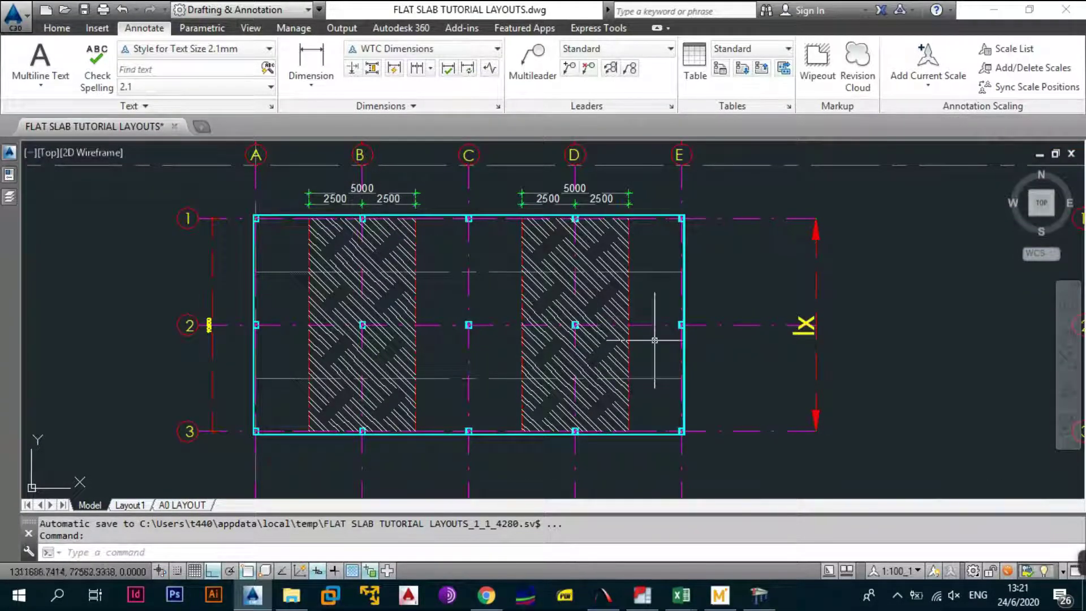
pyautogui.moveTo(857, 322); pyautogui.dragTo(559, 321)
pyautogui.moveTo(895, 303); pyautogui.dragTo(329, 304)
pyautogui.moveTo(440, 250)
pyautogui.mouseDown()
pyautogui.moveTo(483, 345)
pyautogui.moveTo(498, 331)
pyautogui.mouseUp()
pyautogui.scroll(-4, 498, 331)
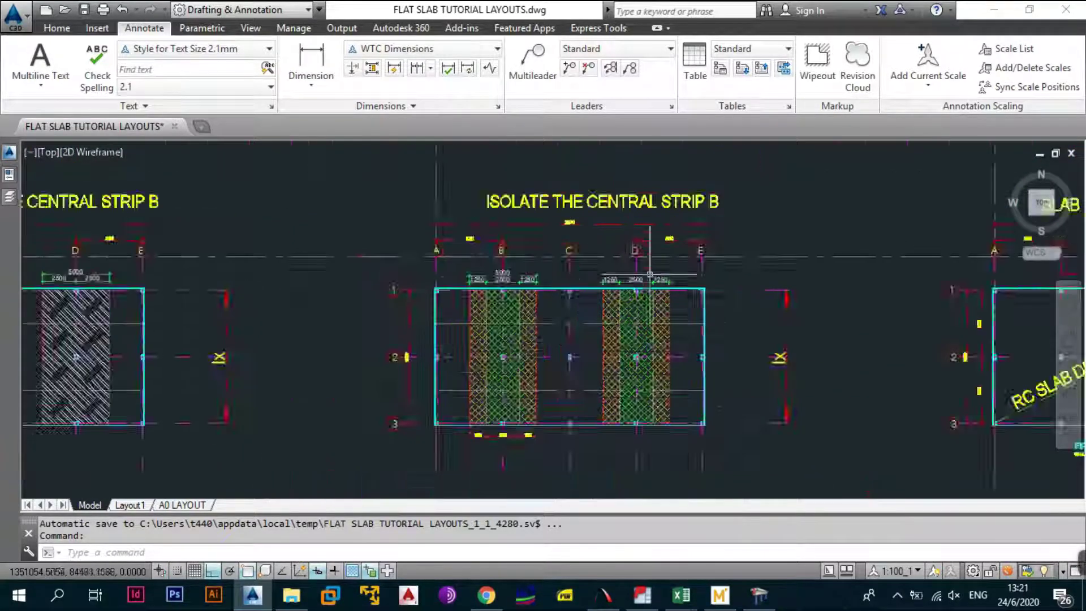
pyautogui.scroll(2, 480, 286)
pyautogui.scroll(2, 480, 286)
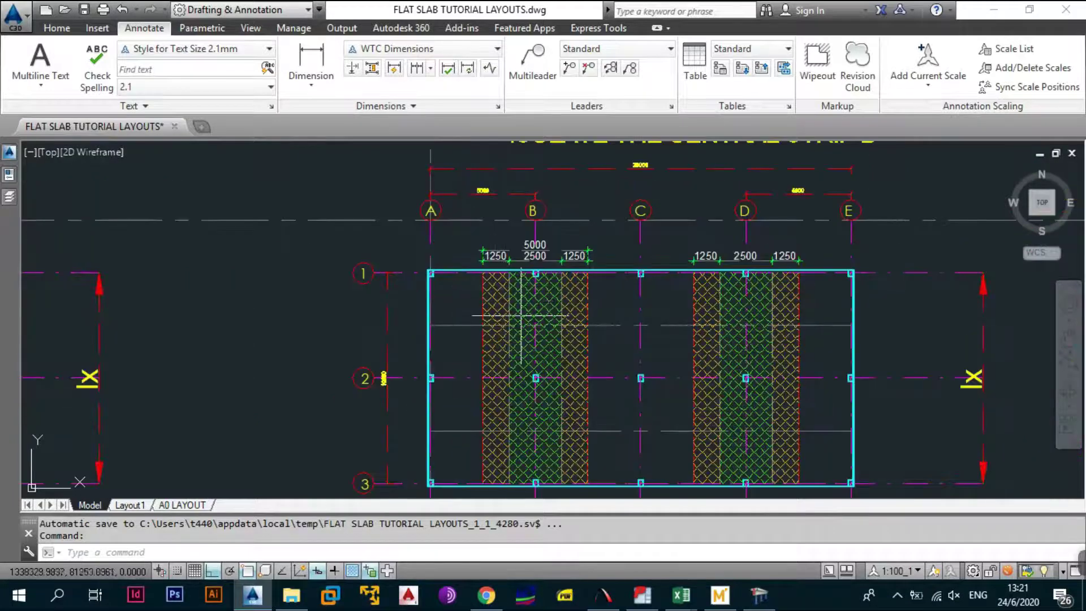
pyautogui.moveTo(558, 347); pyautogui.dragTo(541, 272)
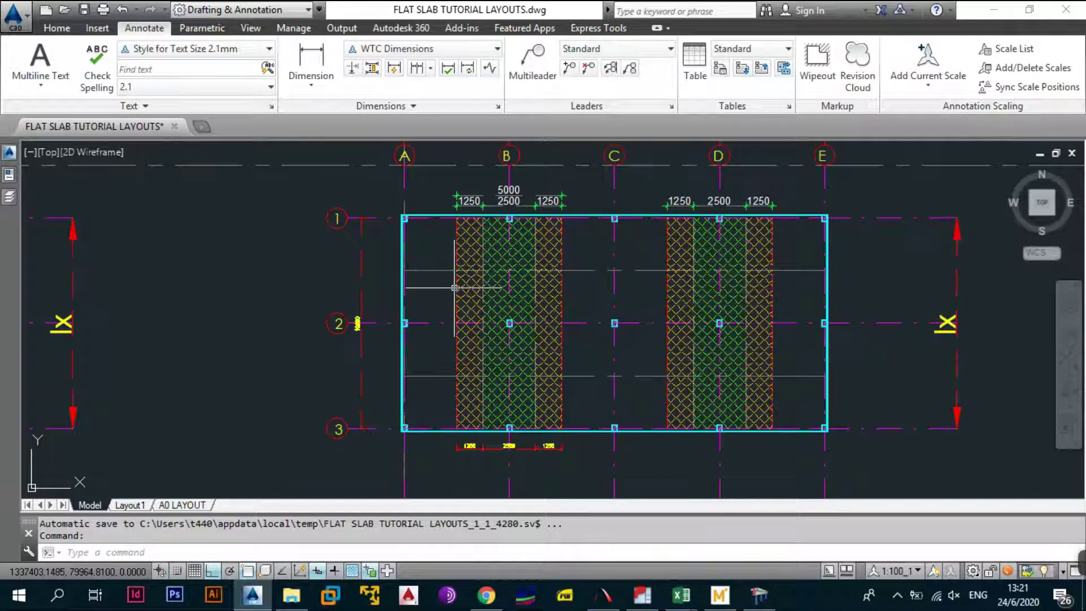
# Inspect the 250mm slab depth layout, then bring up the strip B Lx Continuous Beam file
pyautogui.scroll(-2, 539, 272)
pyautogui.moveTo(696, 292); pyautogui.dragTo(362, 293)
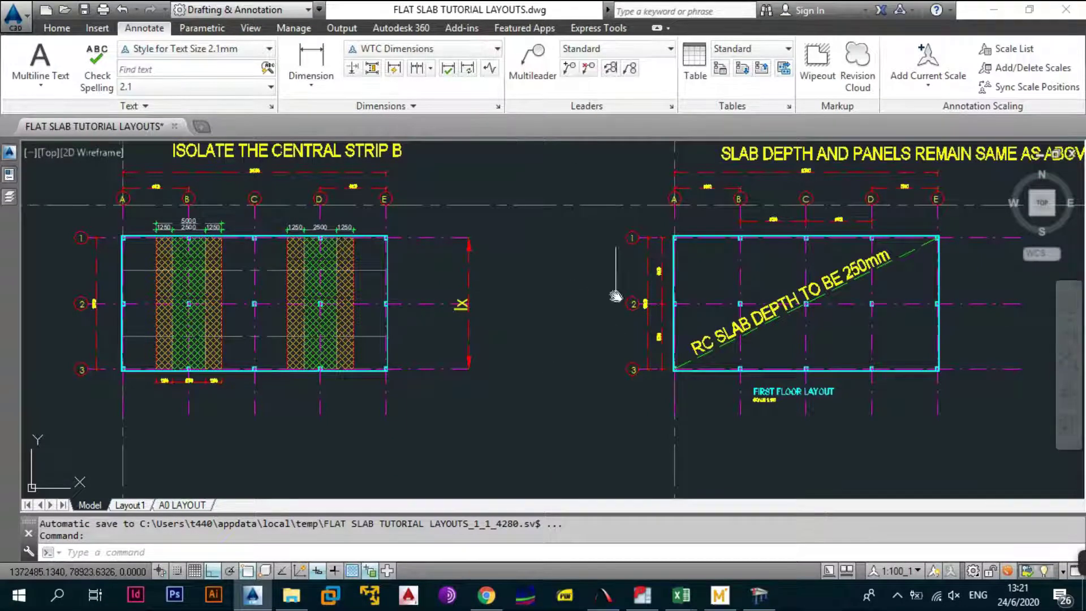
pyautogui.moveTo(615, 298); pyautogui.dragTo(468, 295)
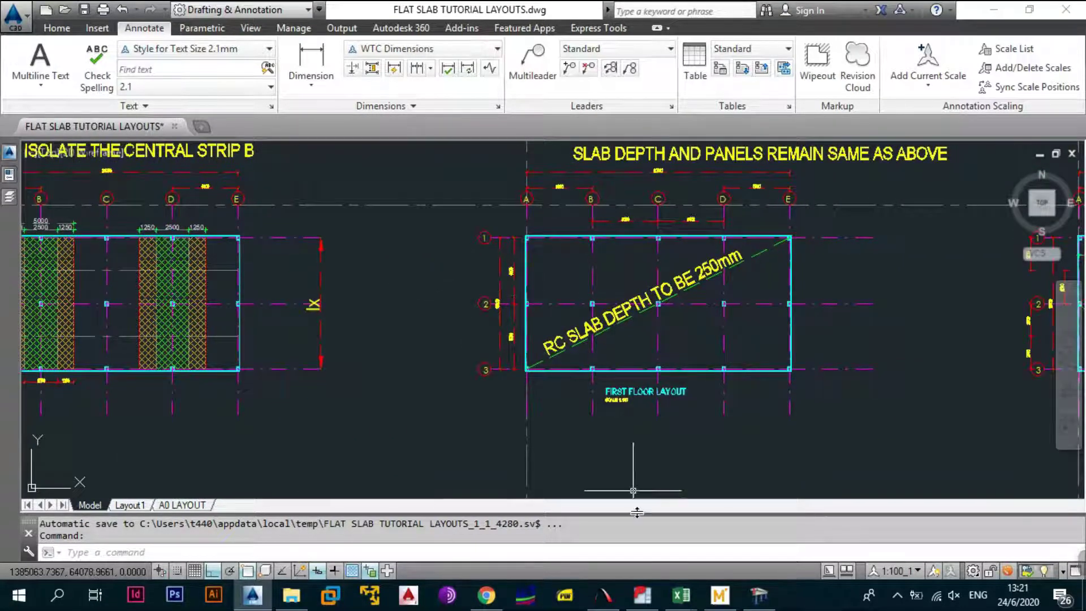
pyautogui.click(760, 596)
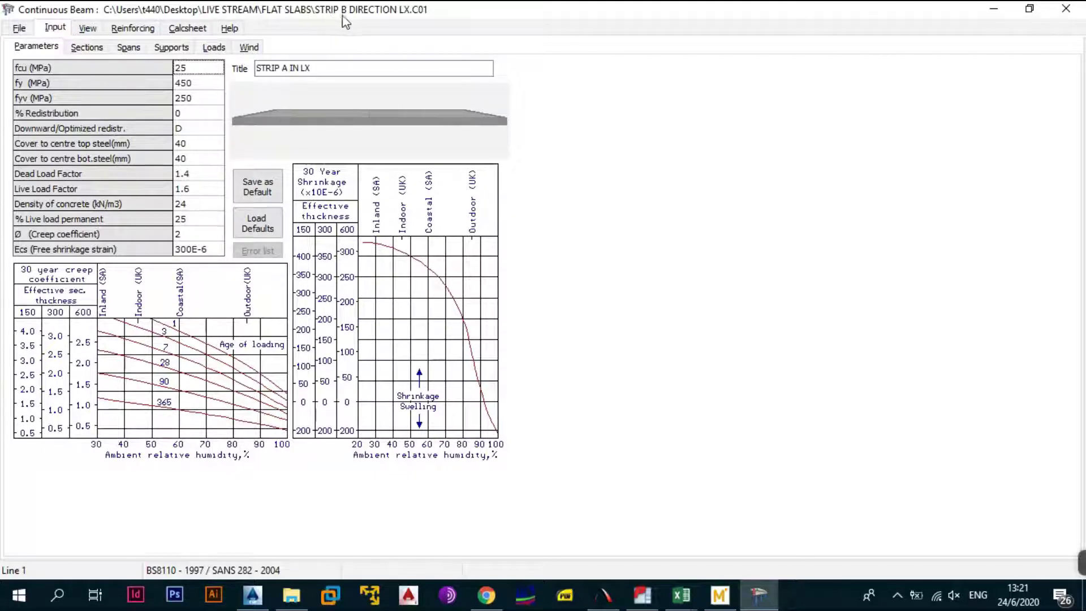
# Edit the beam title to refer to strip B, then cancel Save As without saving
pyautogui.click(289, 67)
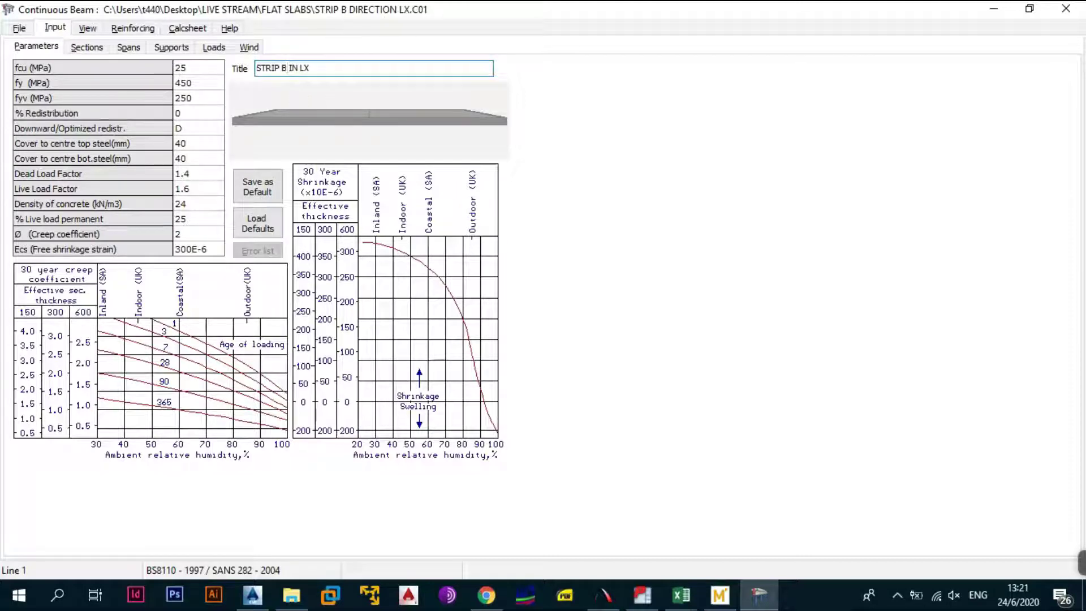
pyautogui.click(19, 29)
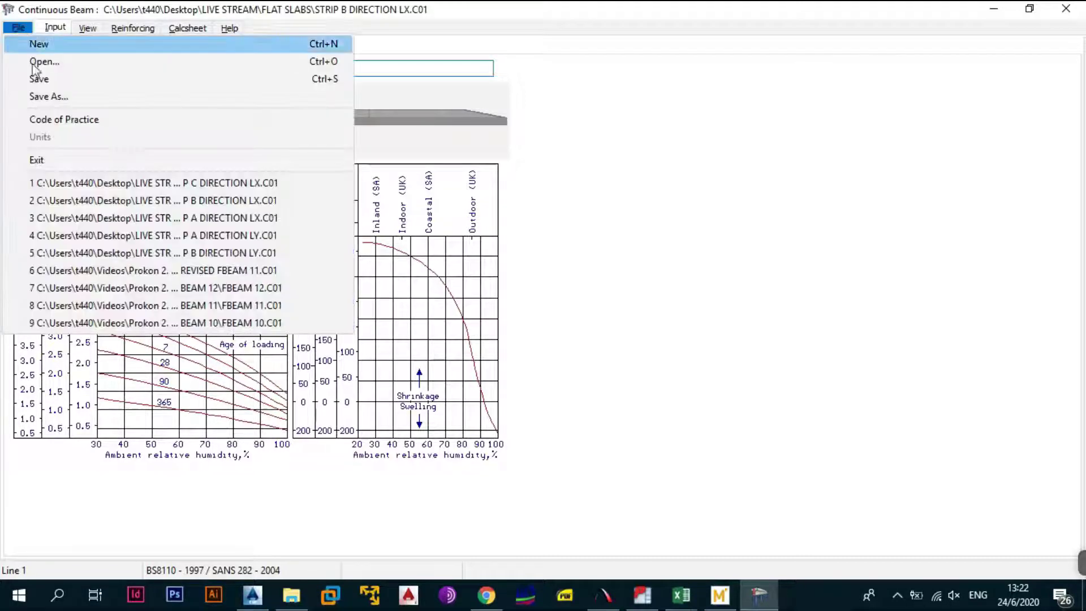
pyautogui.click(73, 97)
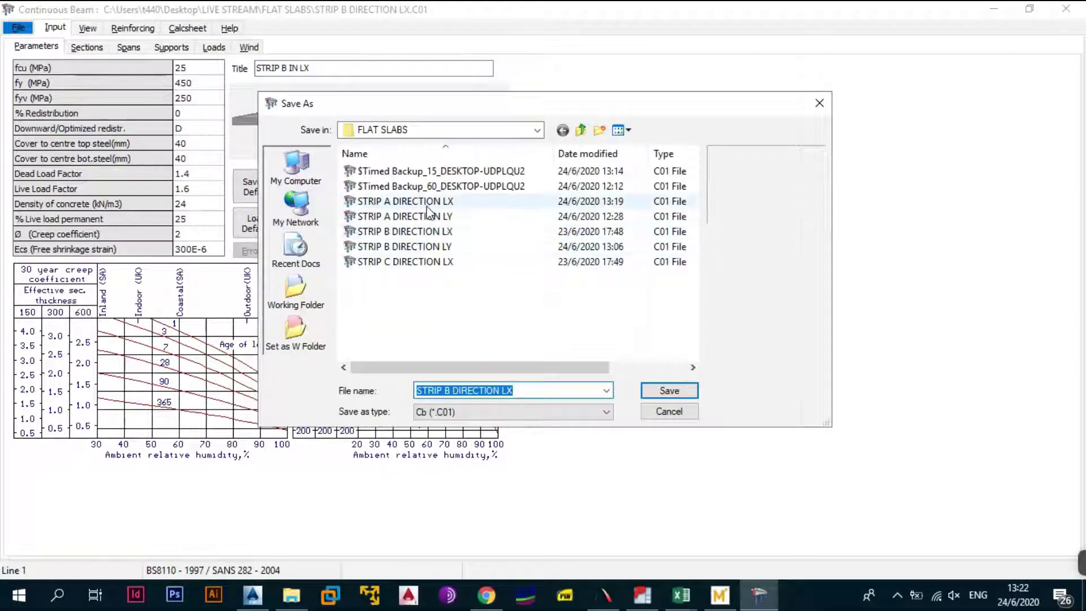
pyautogui.click(664, 415)
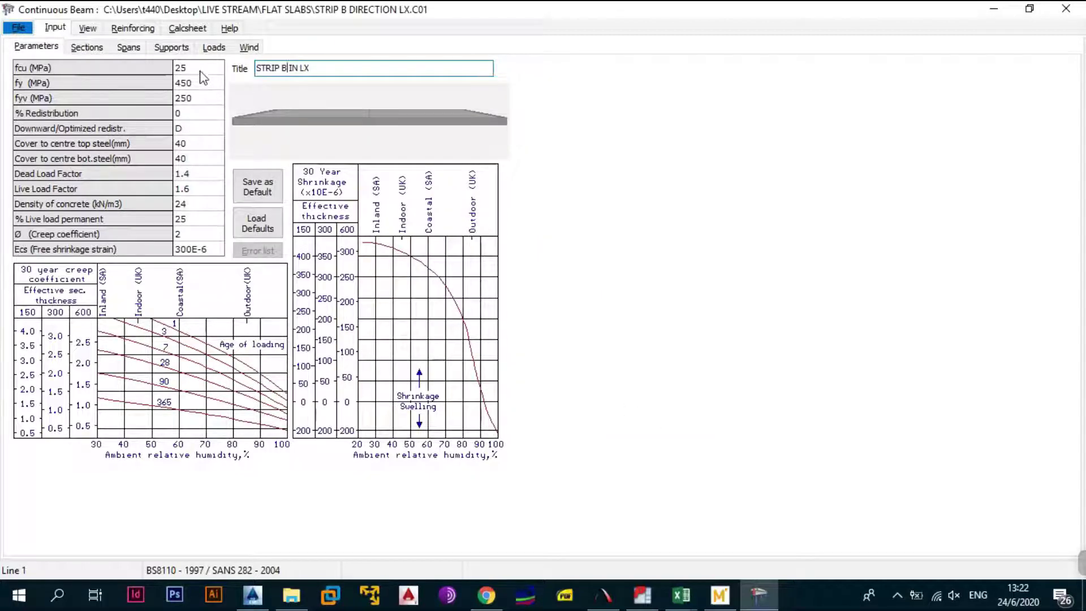
# Review design parameters and section properties, then view the isolated strip B plan in AutoCAD
pyautogui.moveTo(201, 76); pyautogui.dragTo(204, 249)
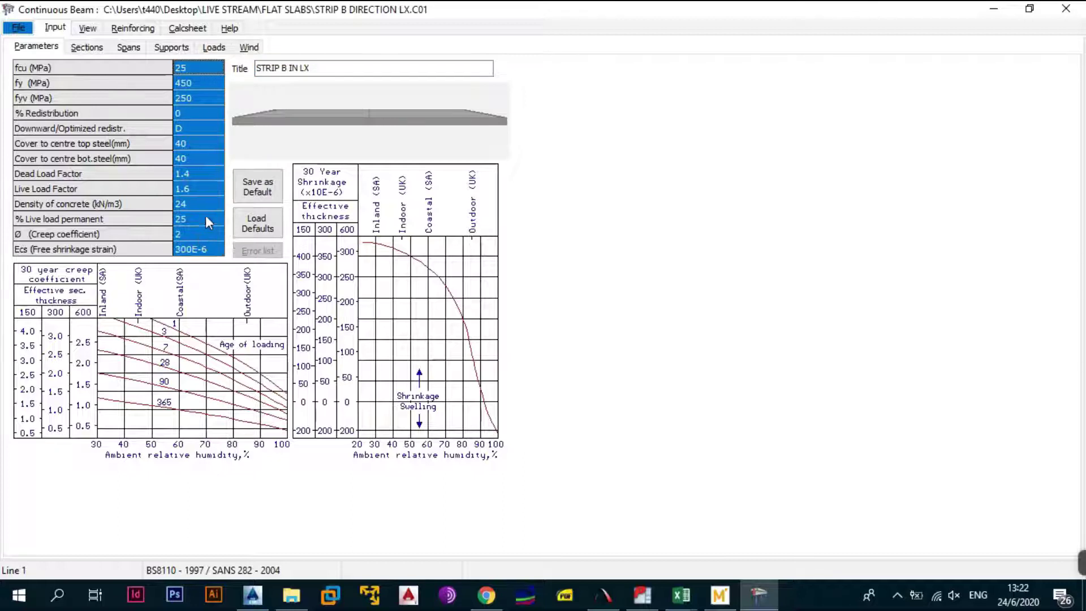
pyautogui.click(212, 114)
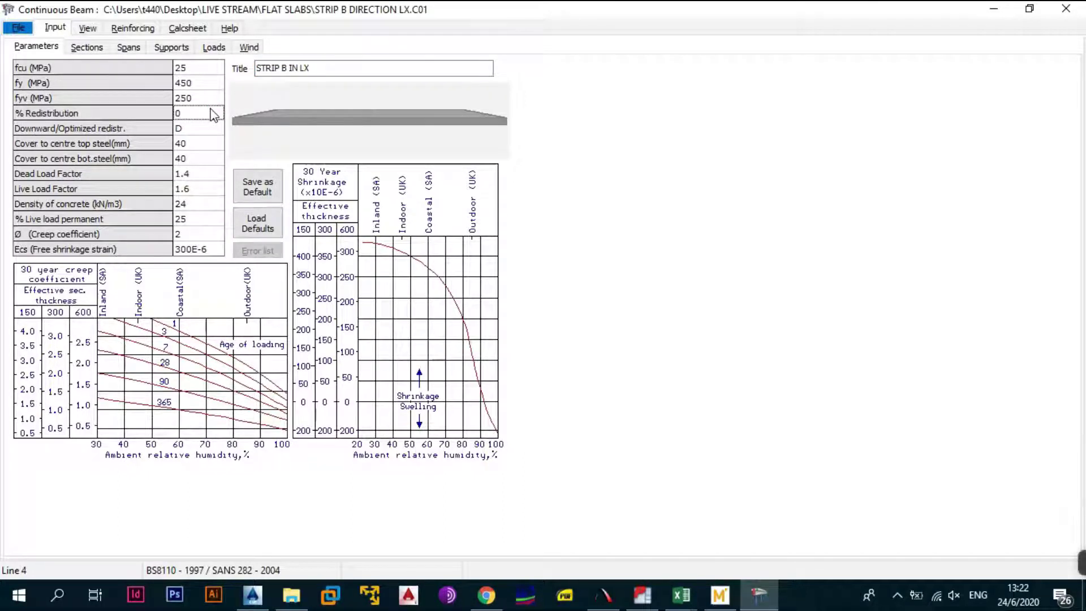
pyautogui.click(88, 47)
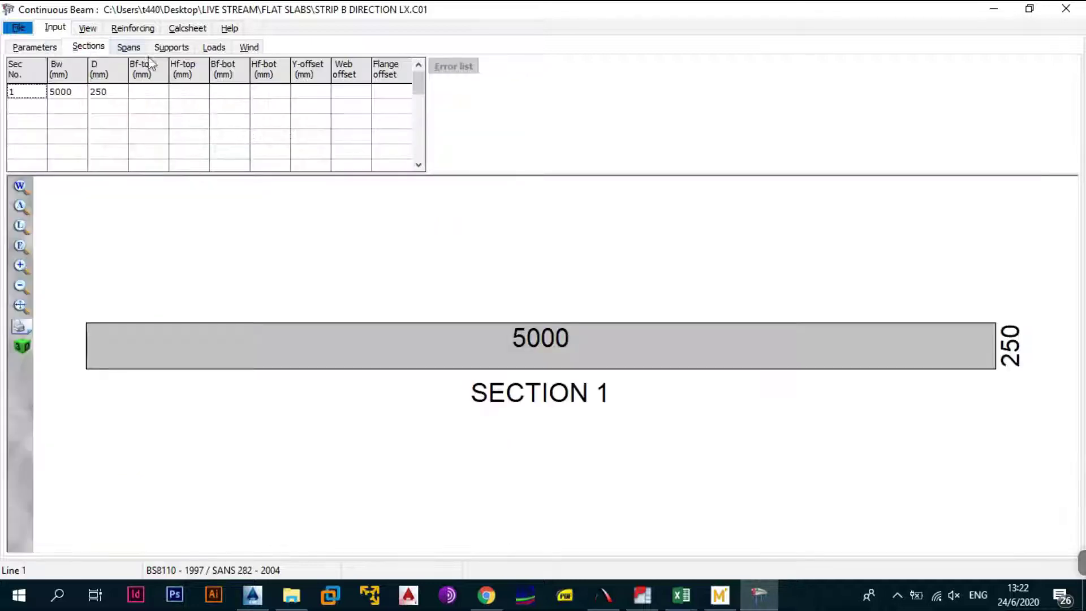
pyautogui.click(252, 595)
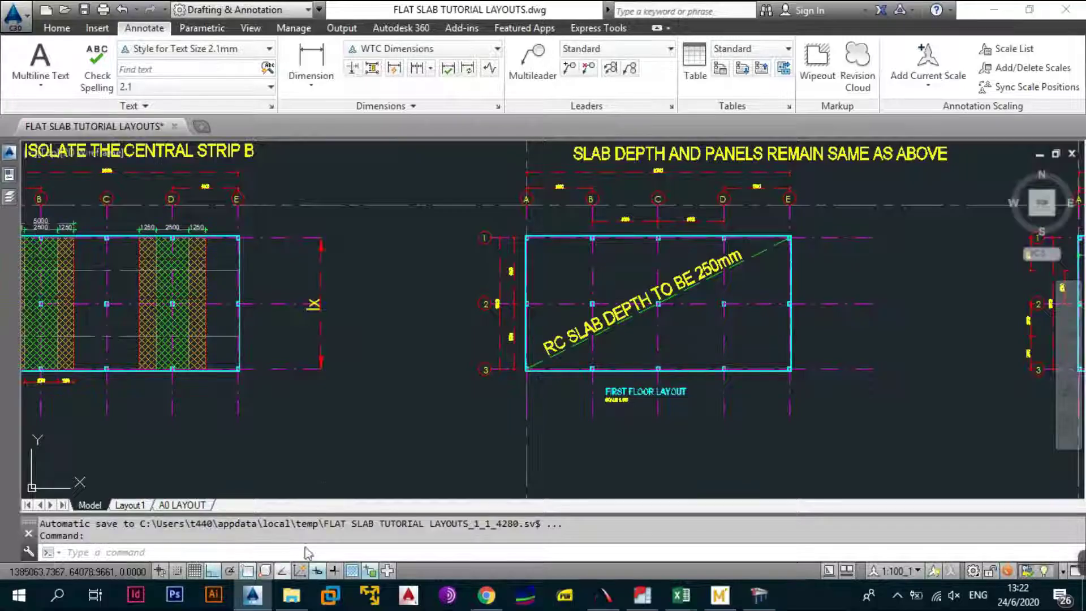
pyautogui.scroll(6, 349, 381)
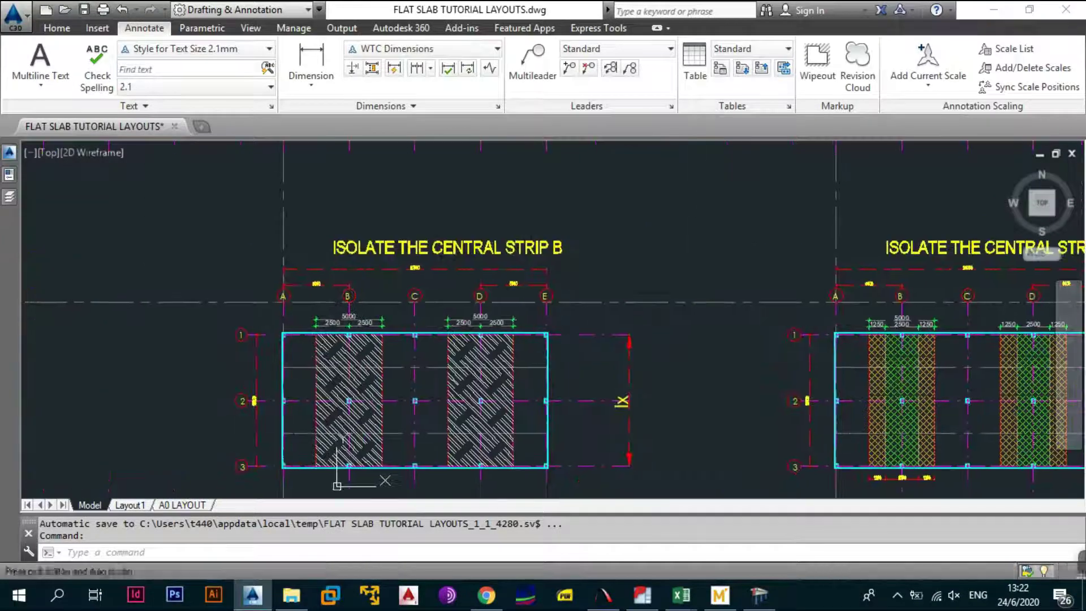
# Check the two 5 m spans against the drawing, then view three supports with 300×230 columns
pyautogui.click(759, 595)
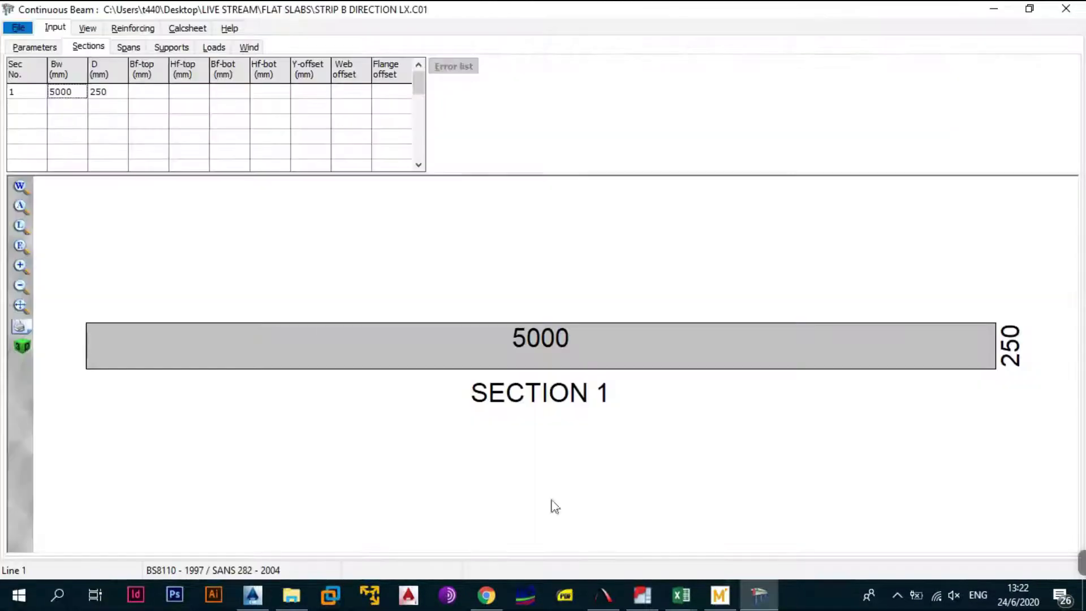
pyautogui.click(129, 47)
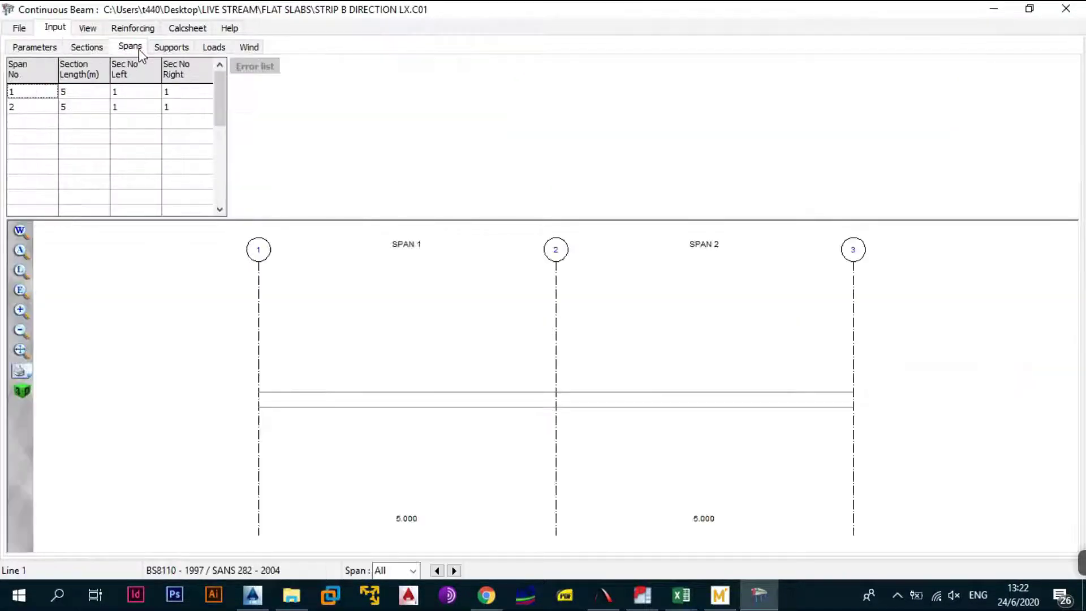
pyautogui.click(84, 121)
pyautogui.click(253, 596)
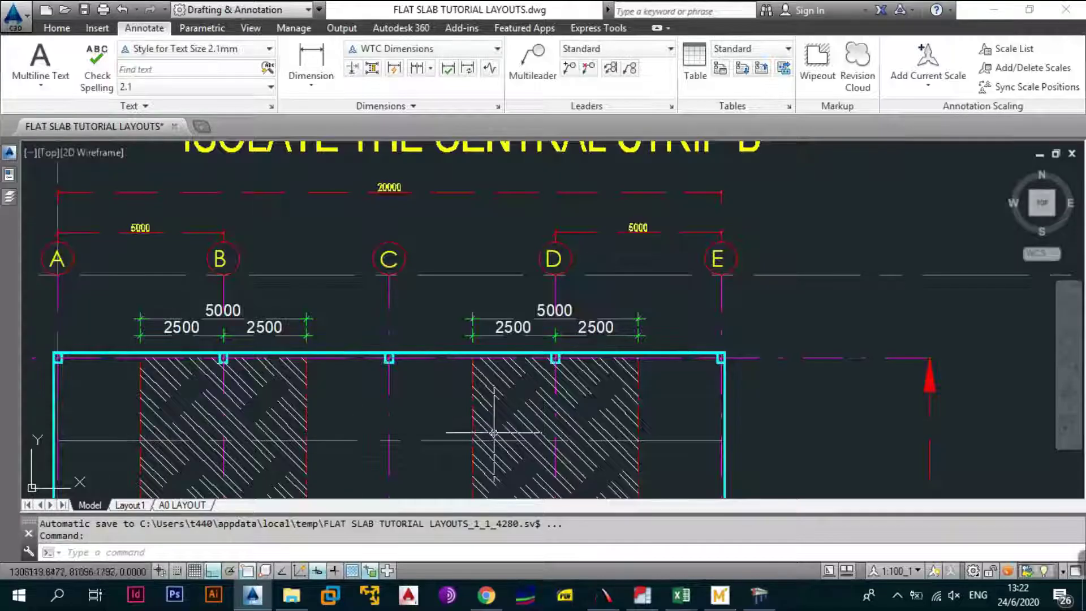
pyautogui.scroll(-3, 447, 340)
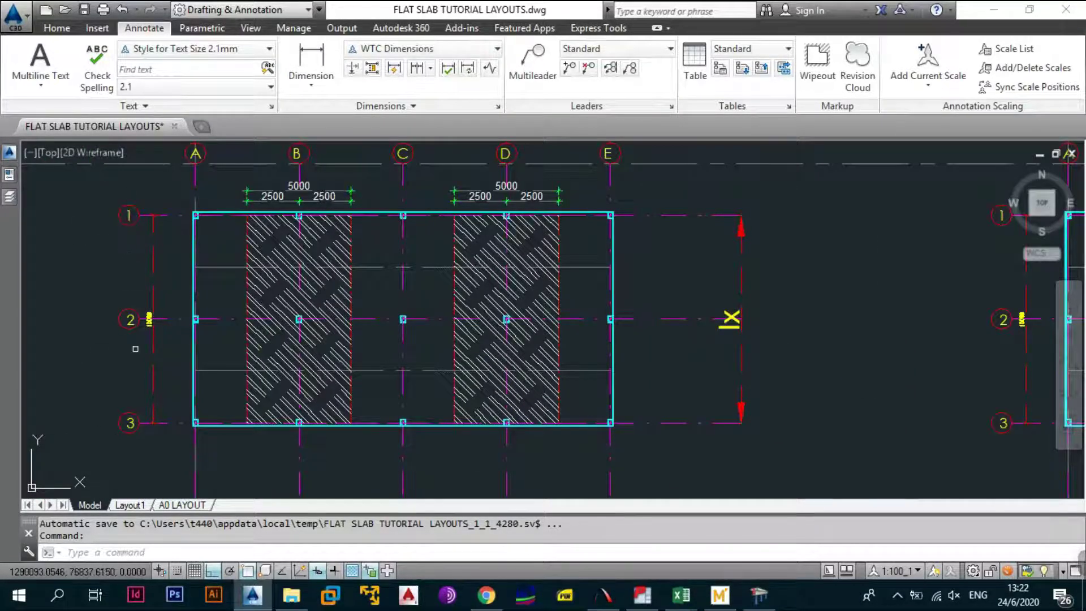
pyautogui.click(758, 595)
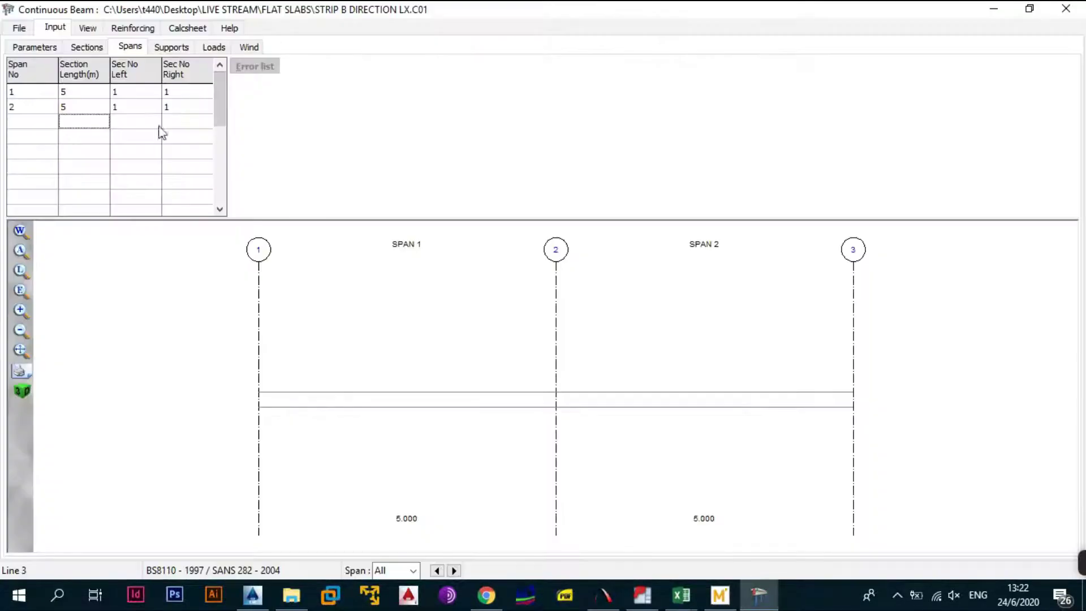
pyautogui.click(163, 48)
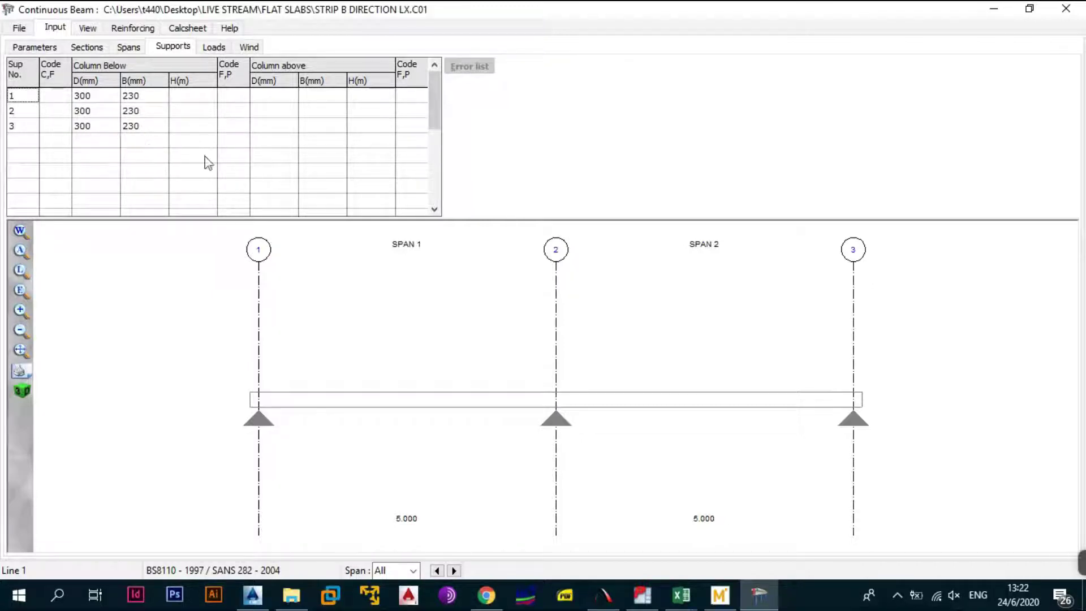
# Confirm the 5.75 kN/m dead load against the Slab Loads to Beams workbook
pyautogui.click(214, 46)
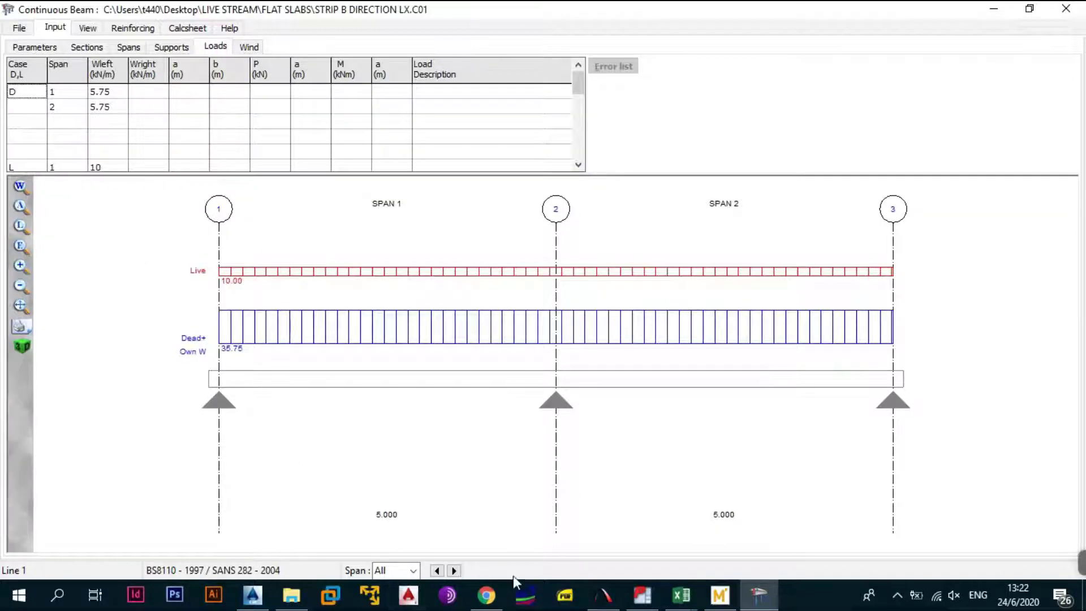
pyautogui.moveTo(682, 594)
pyautogui.click(656, 493)
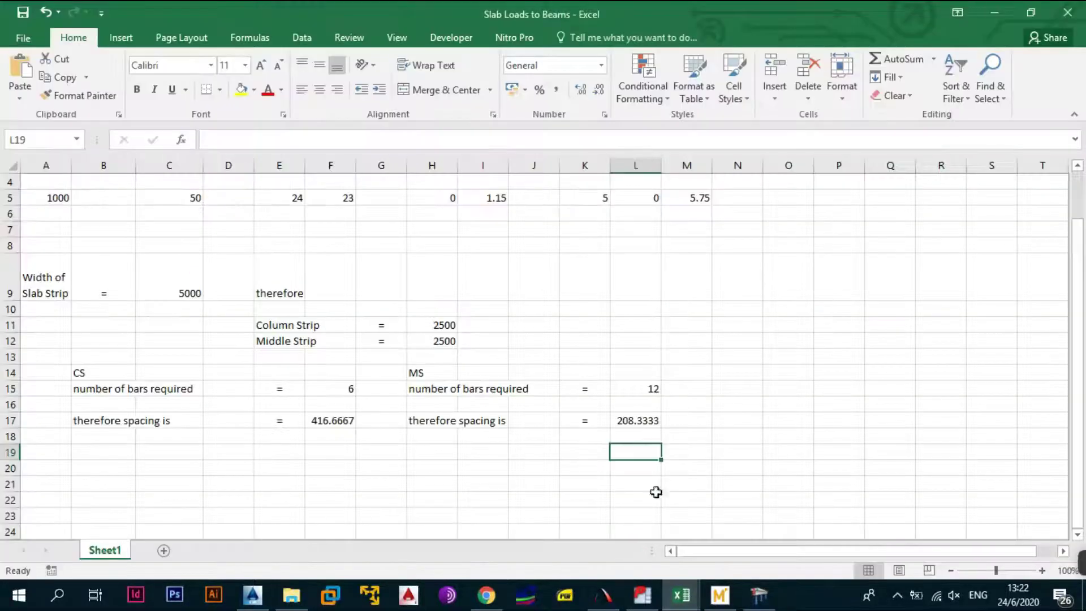
pyautogui.click(563, 232)
pyautogui.scroll(1, 552, 238)
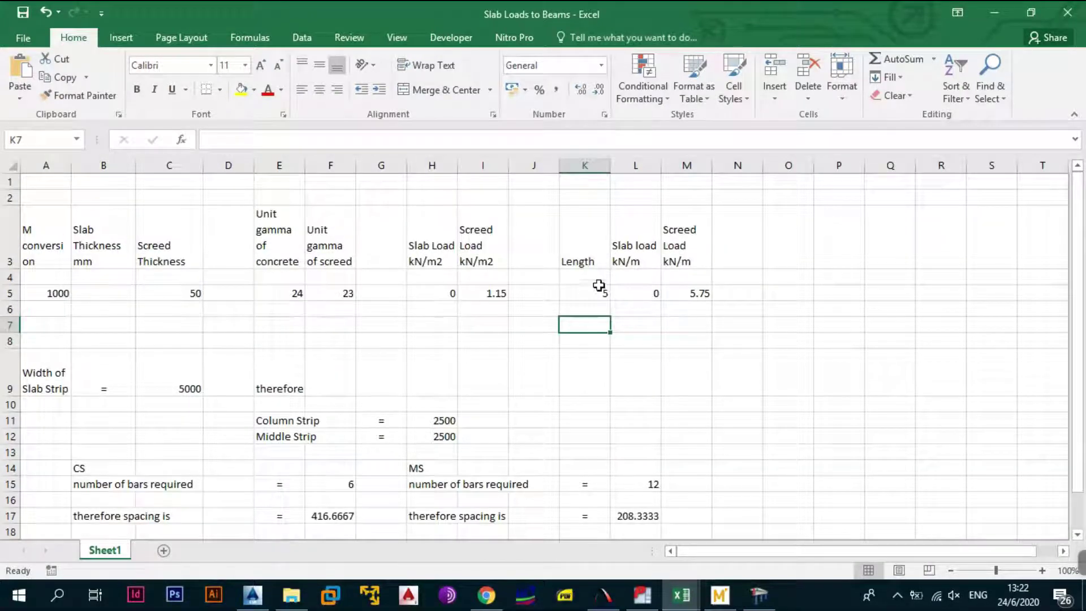
pyautogui.click(760, 593)
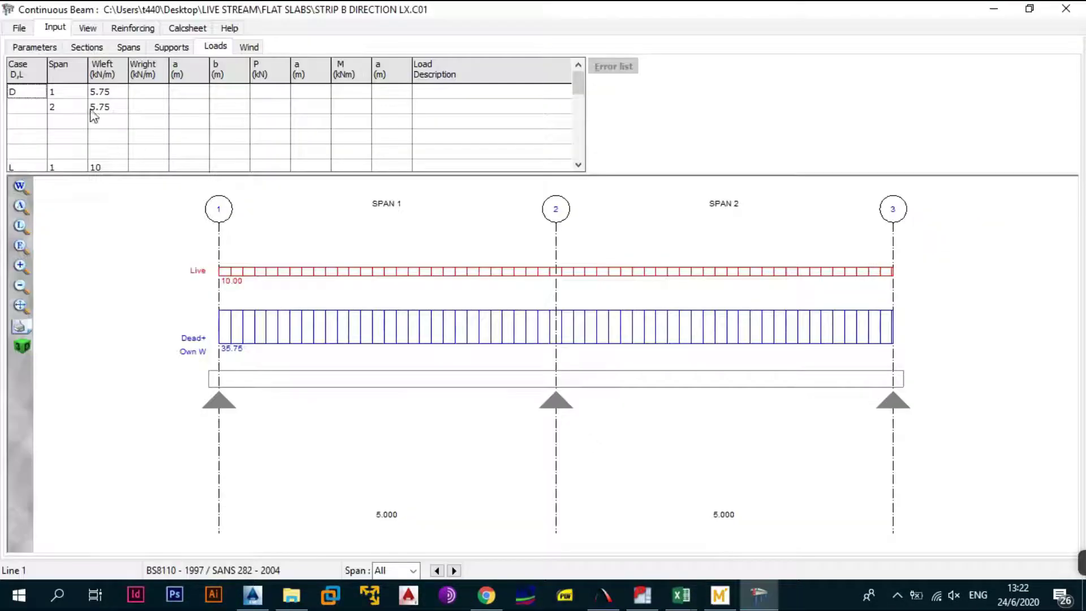
# Check the 10 kN/m live loads, then view the empty wind moment page
pyautogui.scroll(-6, 110, 127)
pyautogui.press('Down')
pyautogui.press('Down')
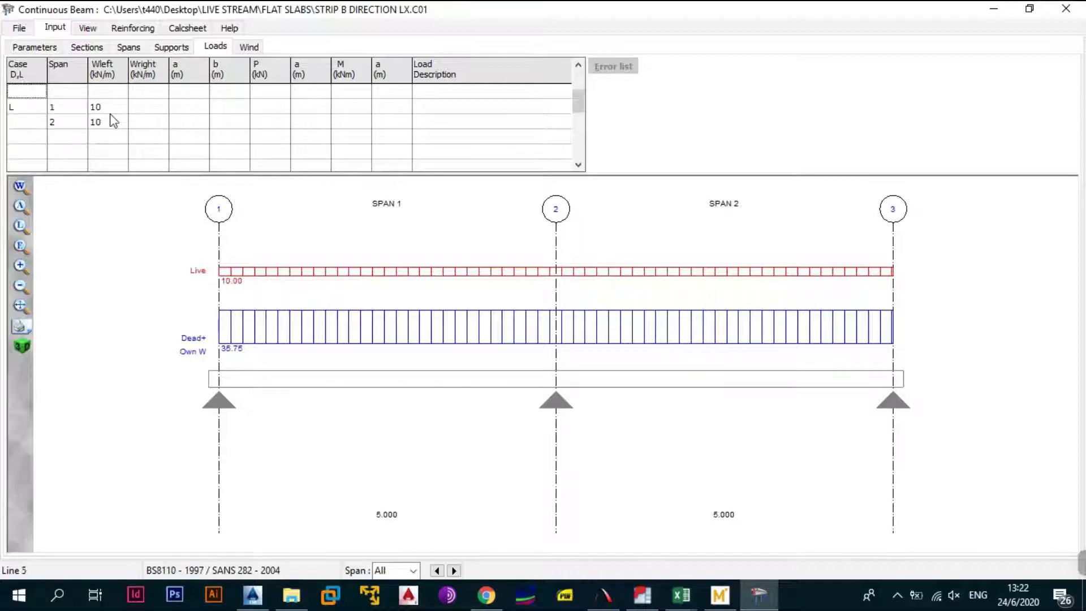
pyautogui.click(252, 48)
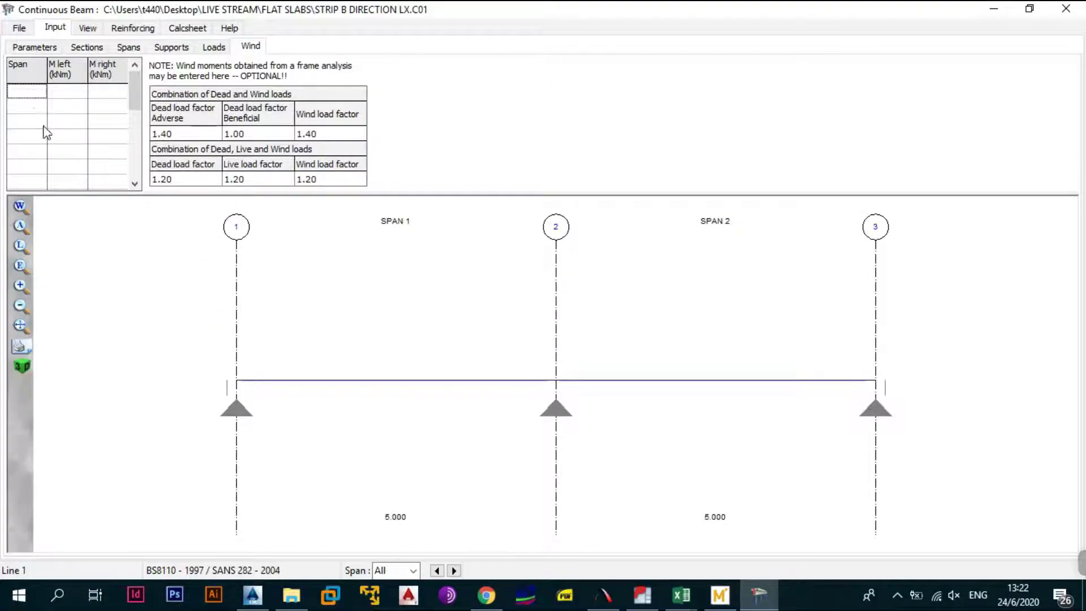
# Run the analysis and show deflections, peaking at 4.689 mm long-term at 2.00 m
pyautogui.click(88, 28)
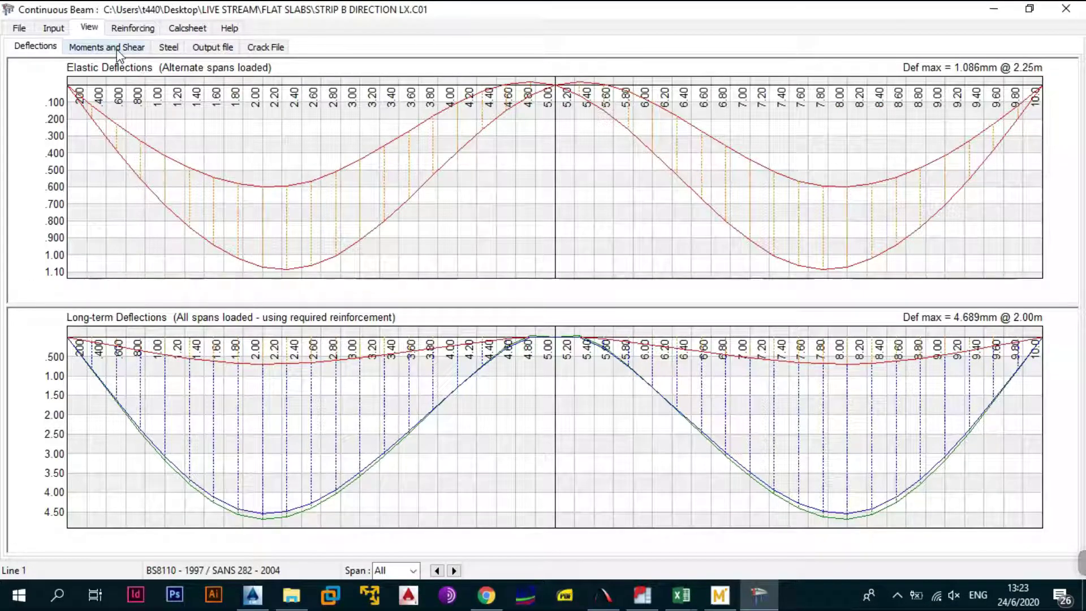
# Review moments, shear and required steel, then show detailing parameters with beam type 3
pyautogui.click(119, 51)
pyautogui.click(165, 48)
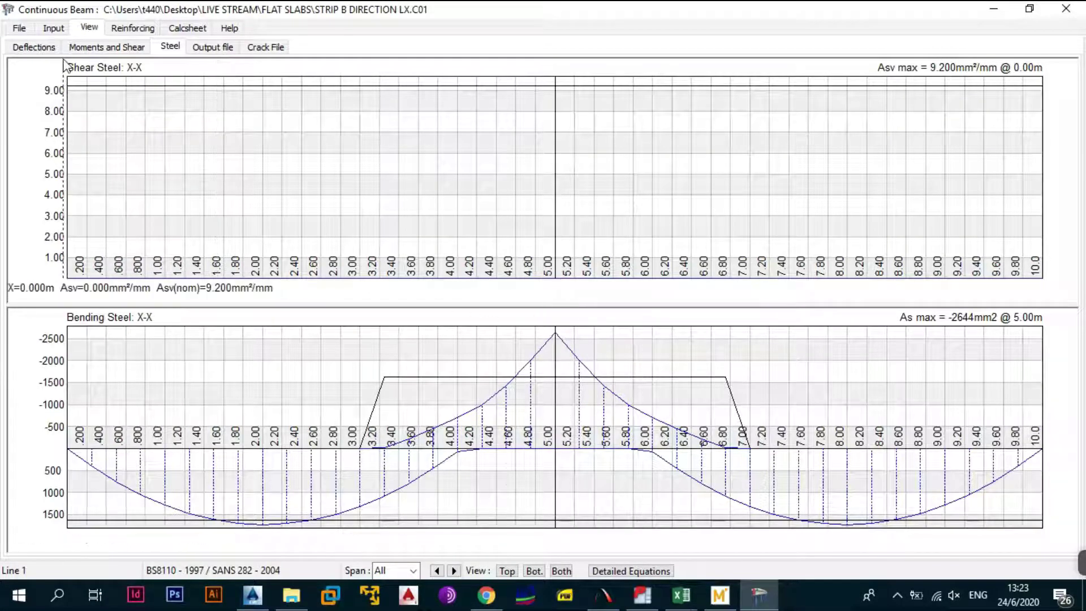
pyautogui.click(130, 29)
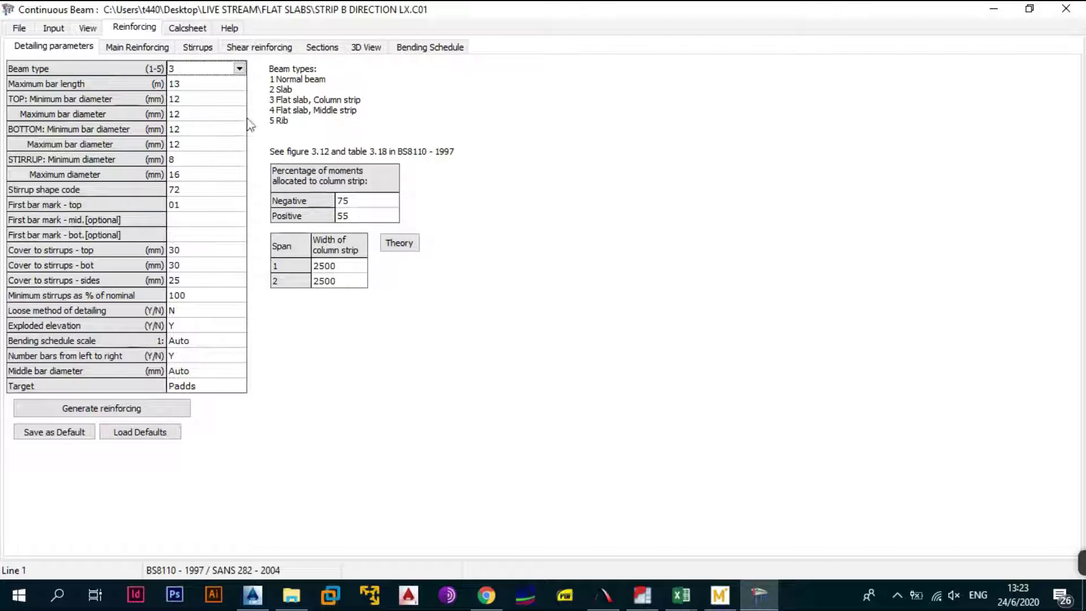
# Set the side cover to stirrups to 30 mm
pyautogui.click(199, 205)
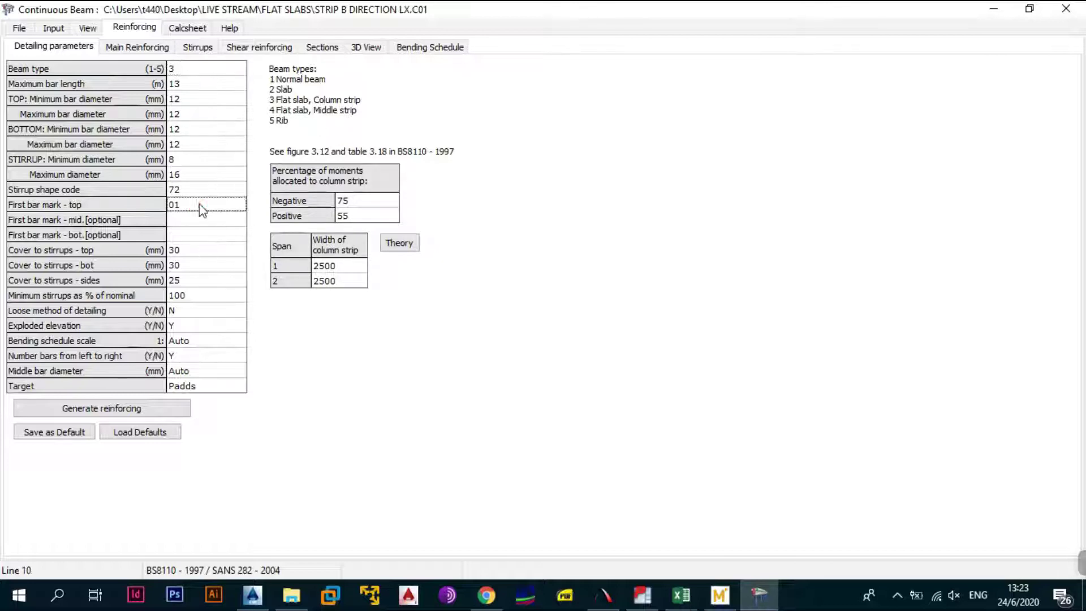
pyautogui.click(196, 283)
pyautogui.write('30')
pyautogui.click(181, 310)
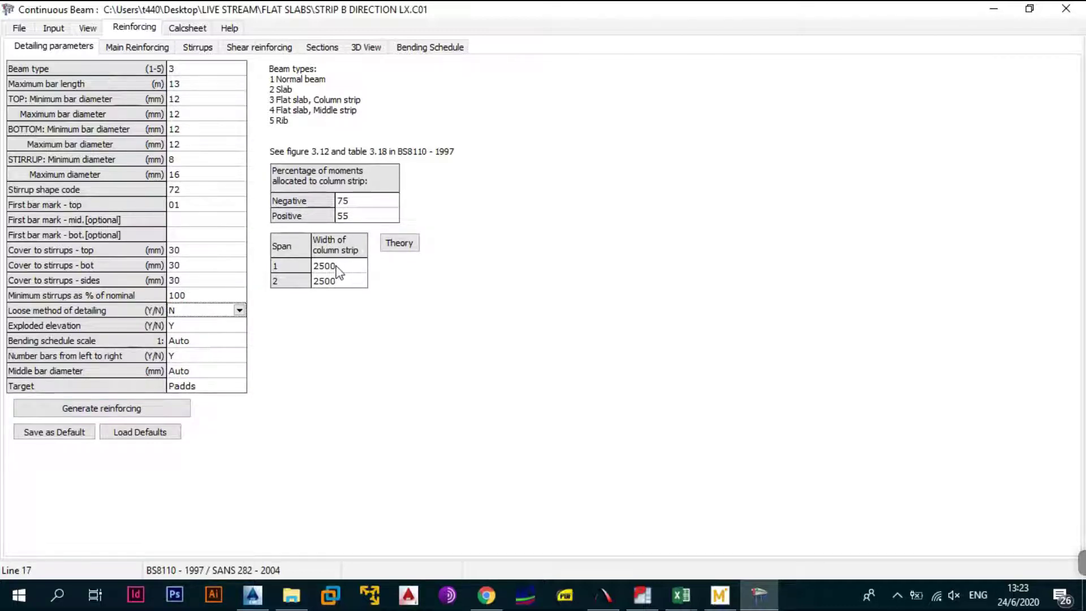
# Cross-check the slab drawing, then generate strip B reinforcing up to the overwrite prompt
pyautogui.click(252, 594)
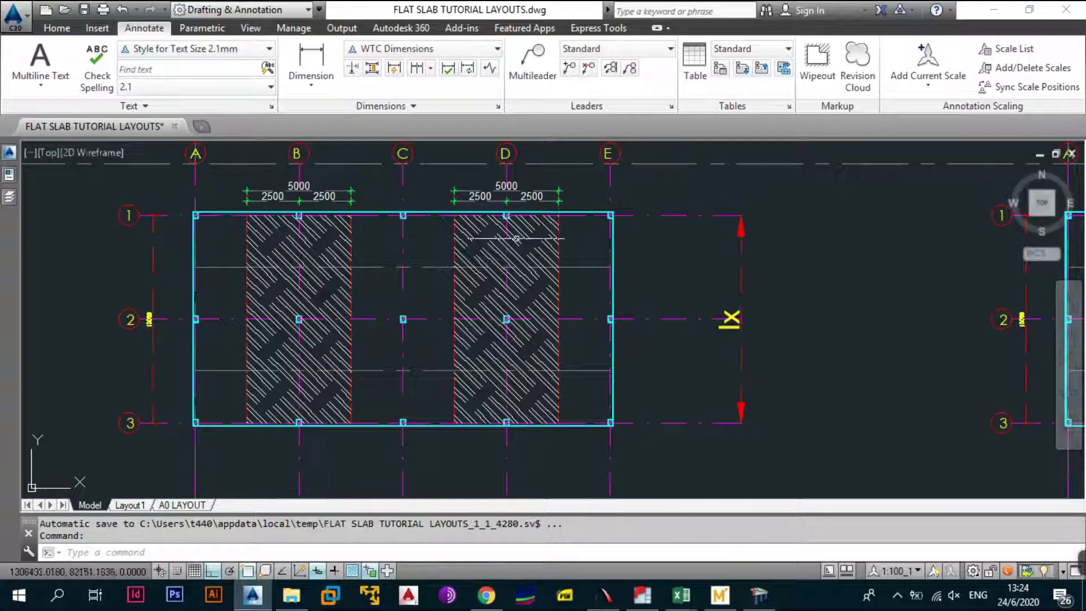
pyautogui.scroll(-5, 356, 271)
pyautogui.scroll(6, 595, 308)
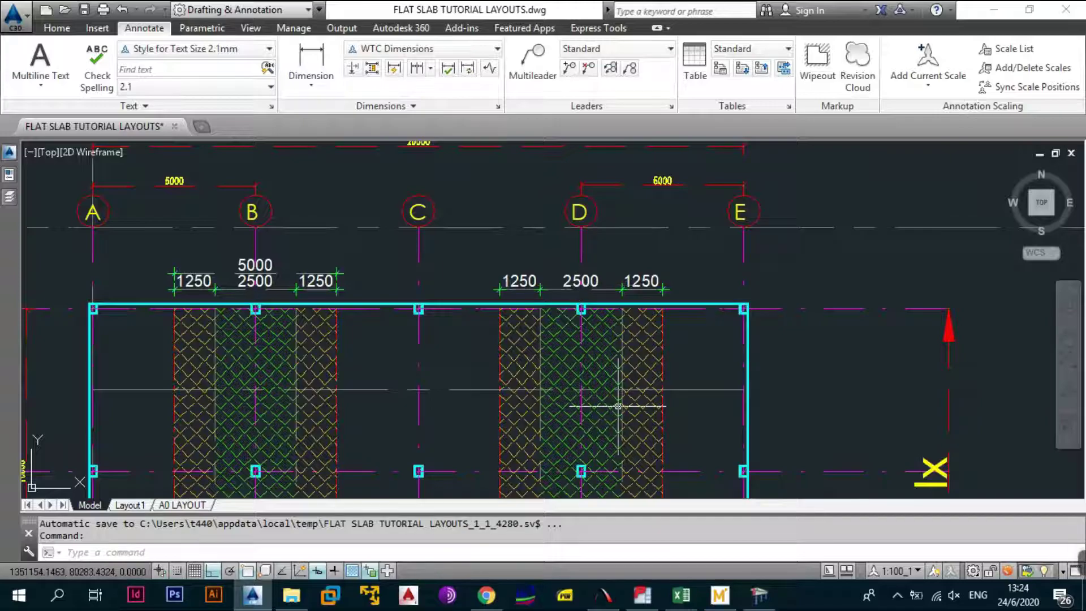
pyautogui.click(759, 595)
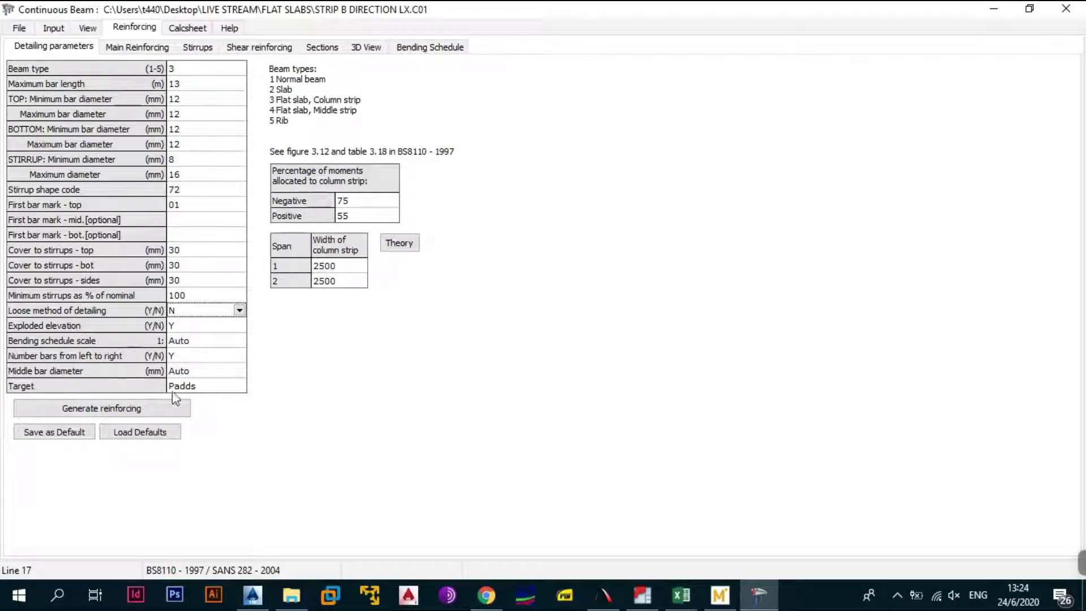
pyautogui.click(151, 410)
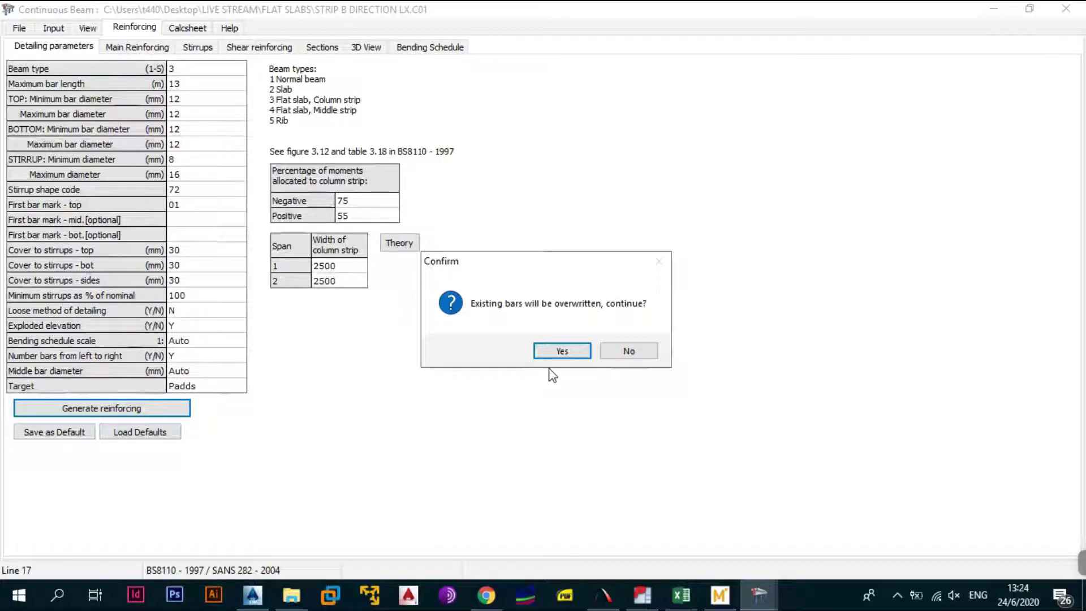
# Overwrite the existing bars to generate bottom bar 8Y12-01 and top bars 8Y12-02 and 4Y12-03
pyautogui.click(562, 351)
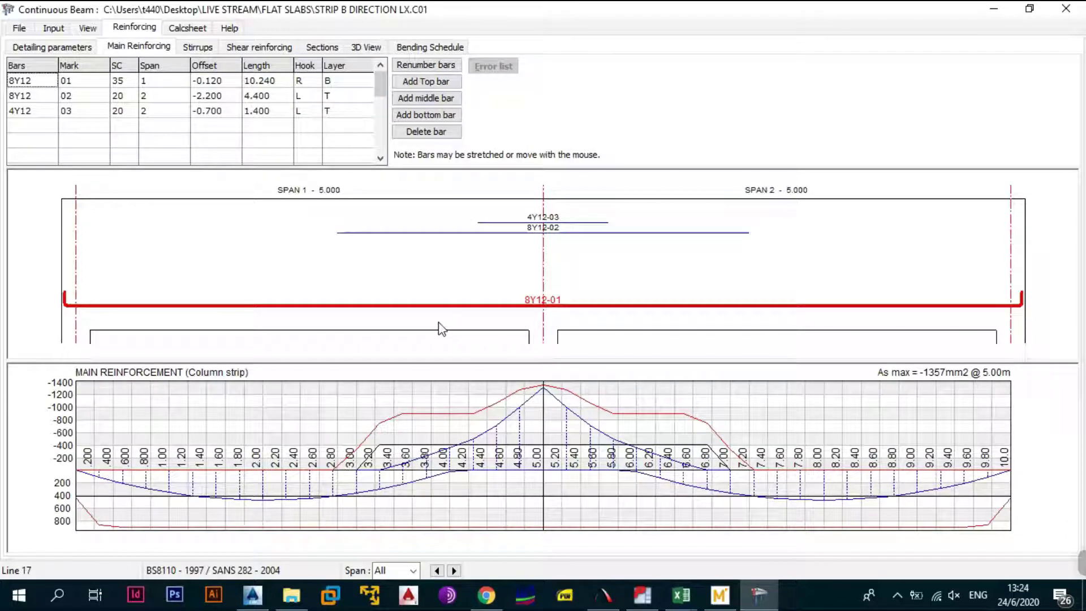
pyautogui.click(54, 47)
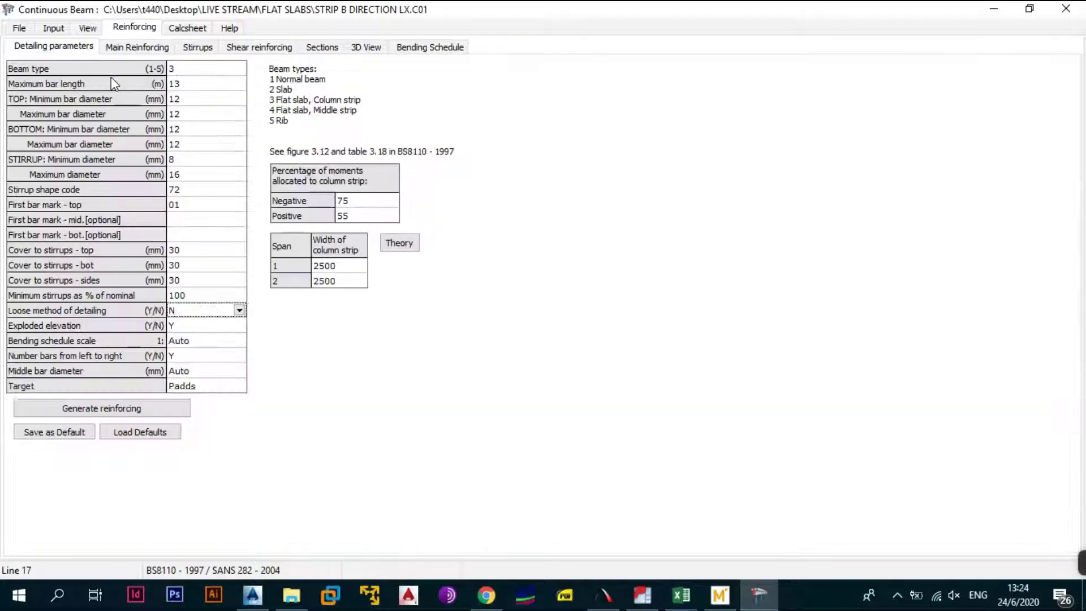
pyautogui.click(136, 47)
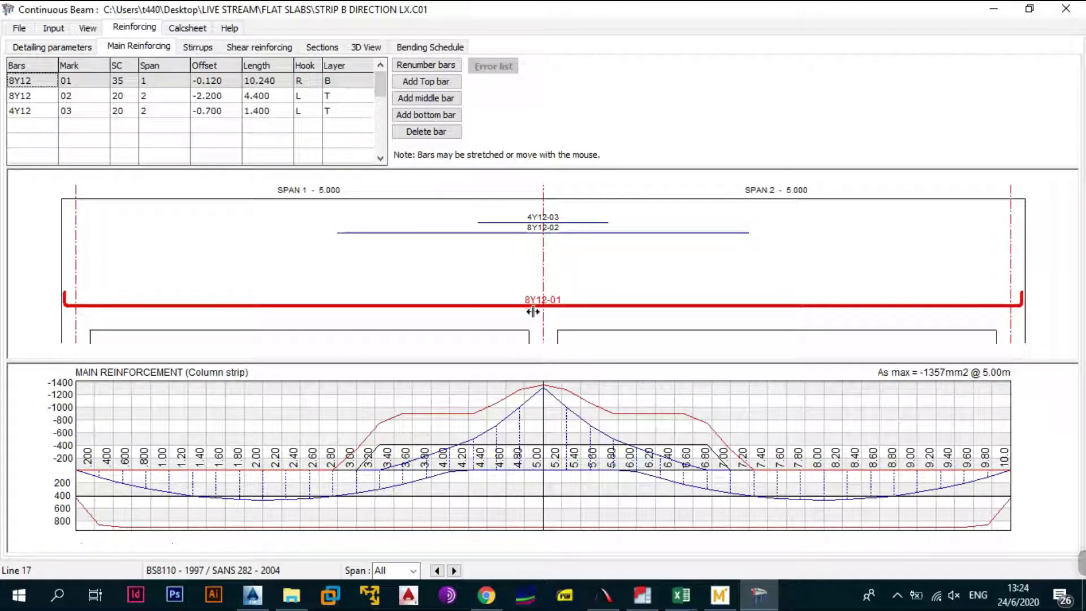
# Reduce bottom bar 01 from 8Y12 to 6Y12, then check top bar 02 and switch to Excel
pyautogui.click(17, 84)
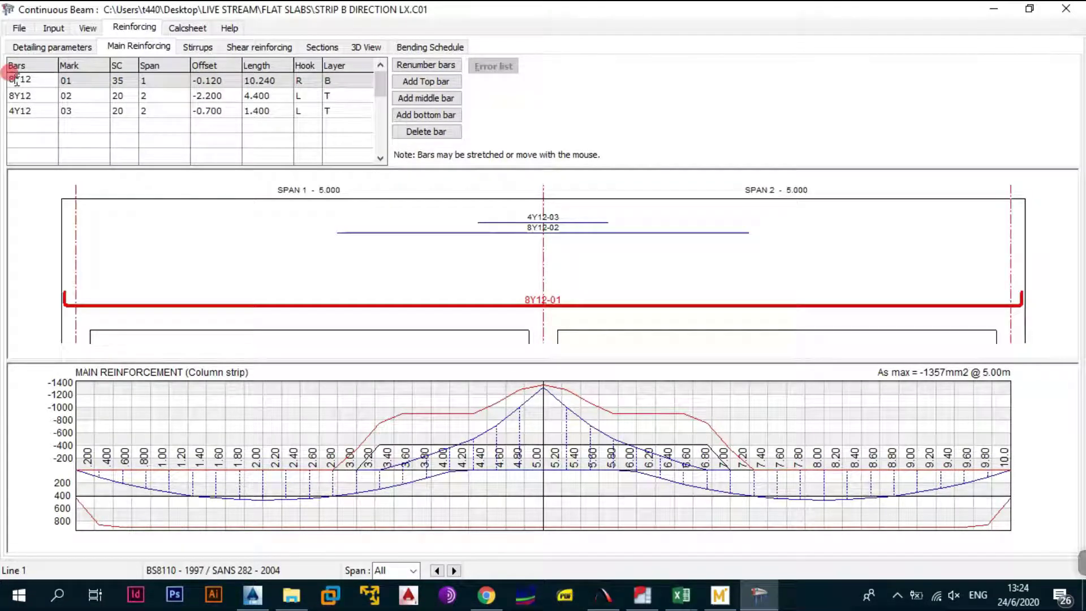
pyautogui.moveTo(12, 77); pyautogui.dragTo(3, 85)
pyautogui.write('6')
pyautogui.click(29, 130)
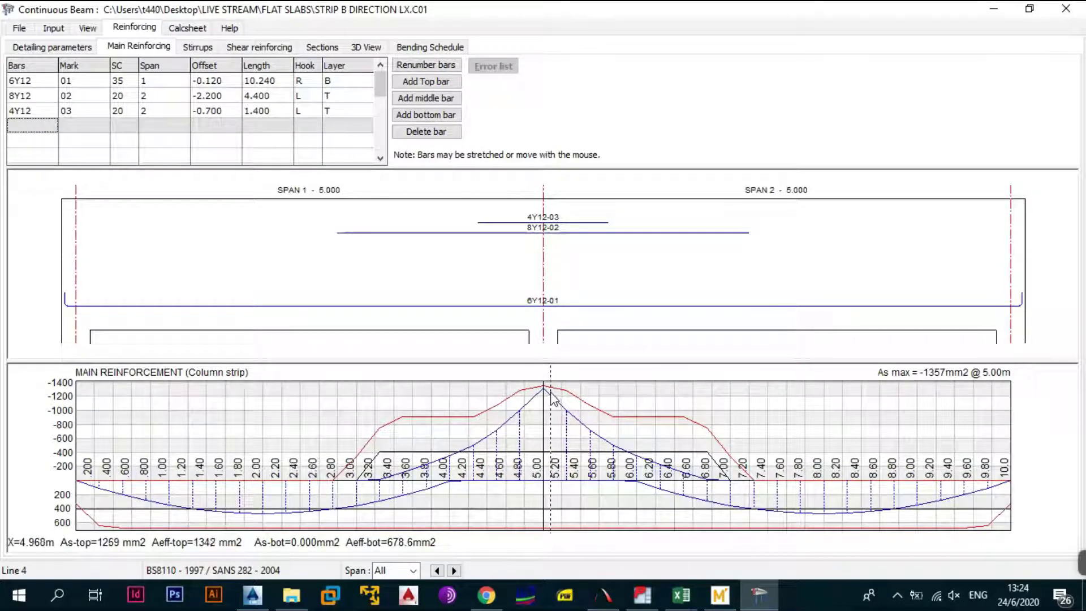
pyautogui.click(534, 229)
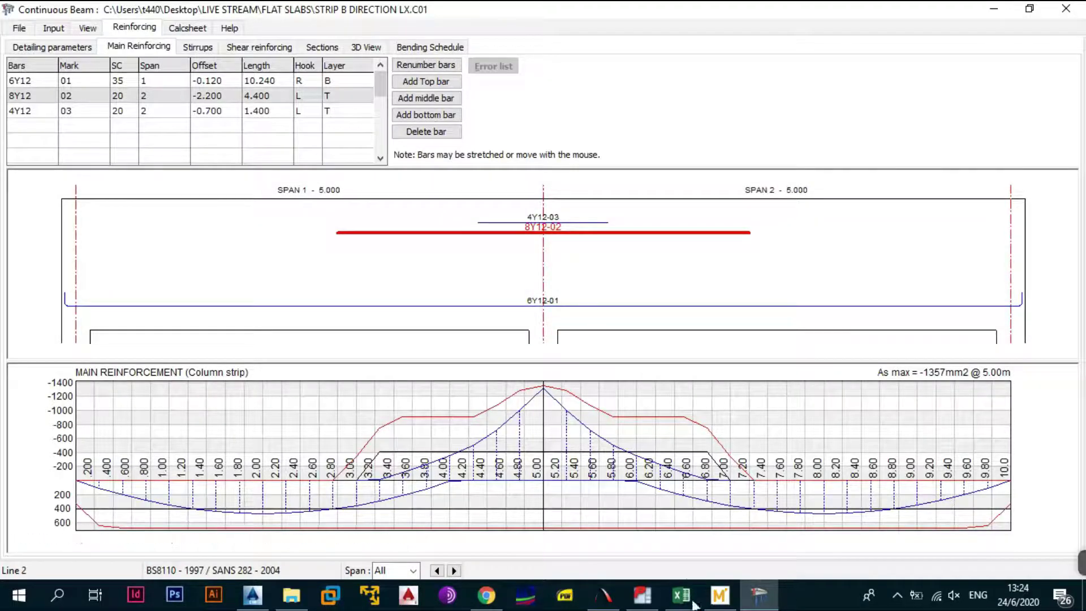
pyautogui.click(682, 596)
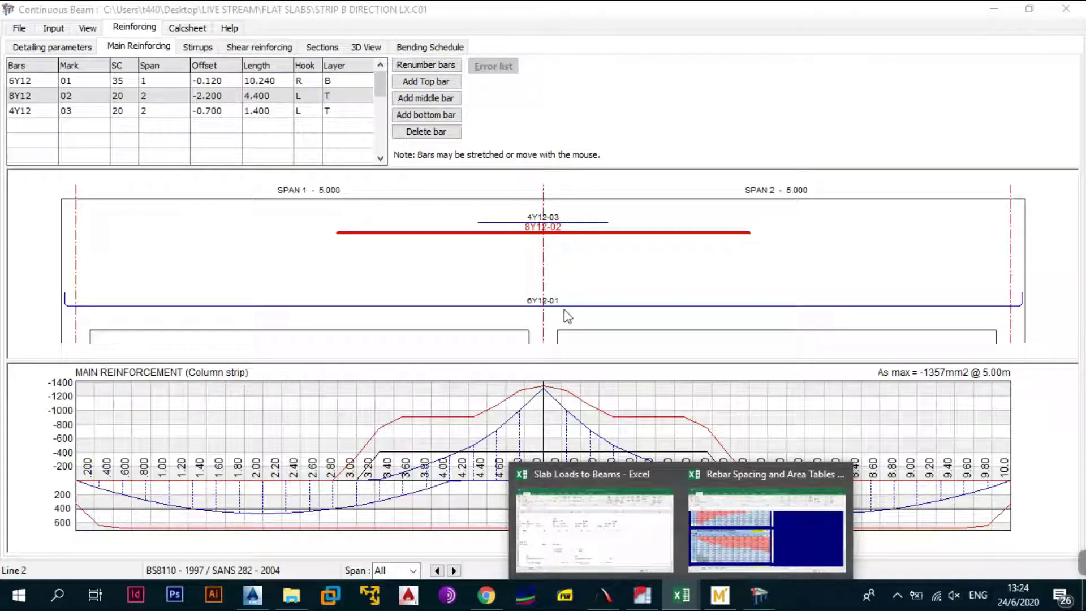
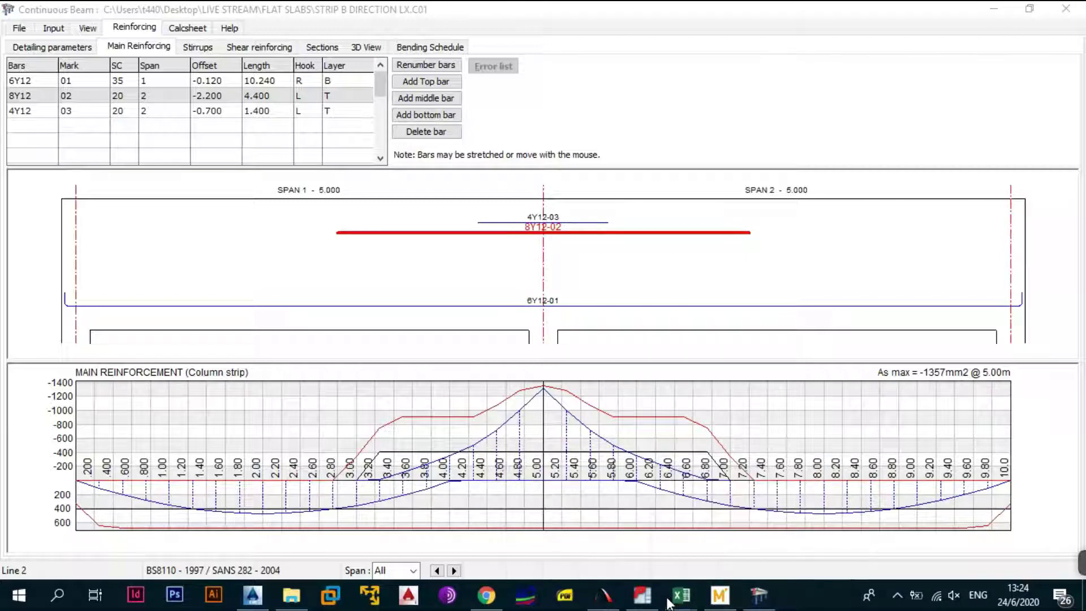
# Bring the Slab Loads to Beams Excel workbook to the front from the taskbar preview
pyautogui.click(622, 532)
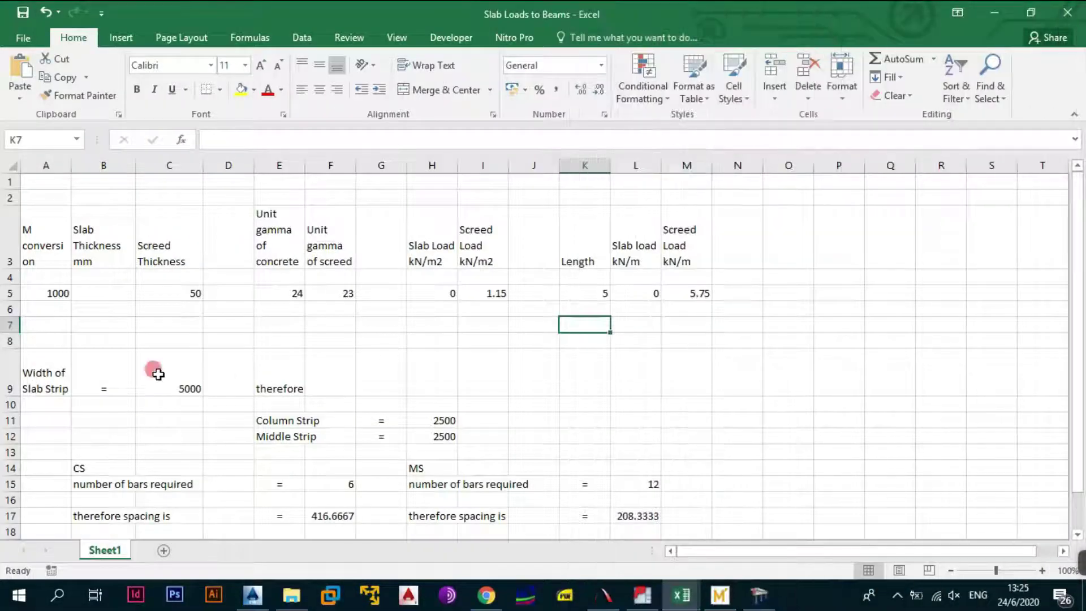
# Check the 5000 slab strip width and the column- and middle-strip width formulas
pyautogui.click(183, 388)
pyautogui.scroll(-2, 194, 430)
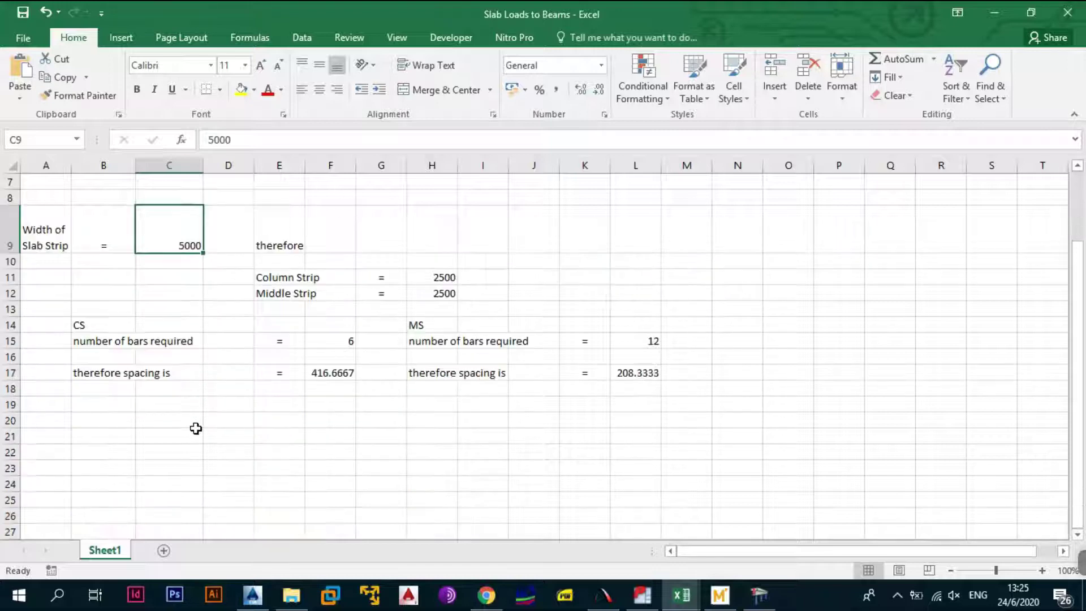
pyautogui.click(442, 276)
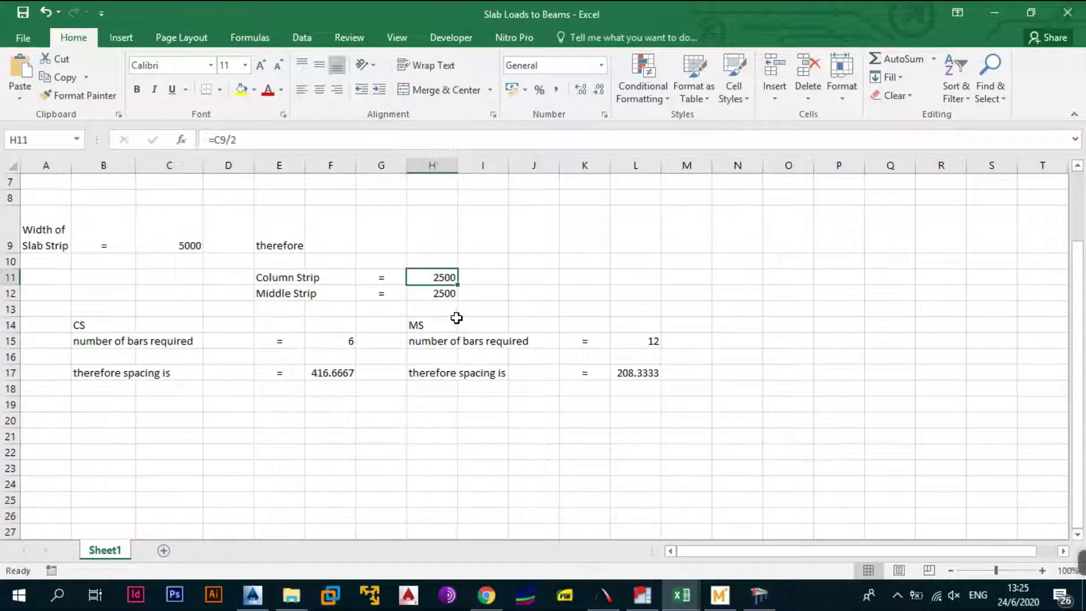
pyautogui.click(449, 299)
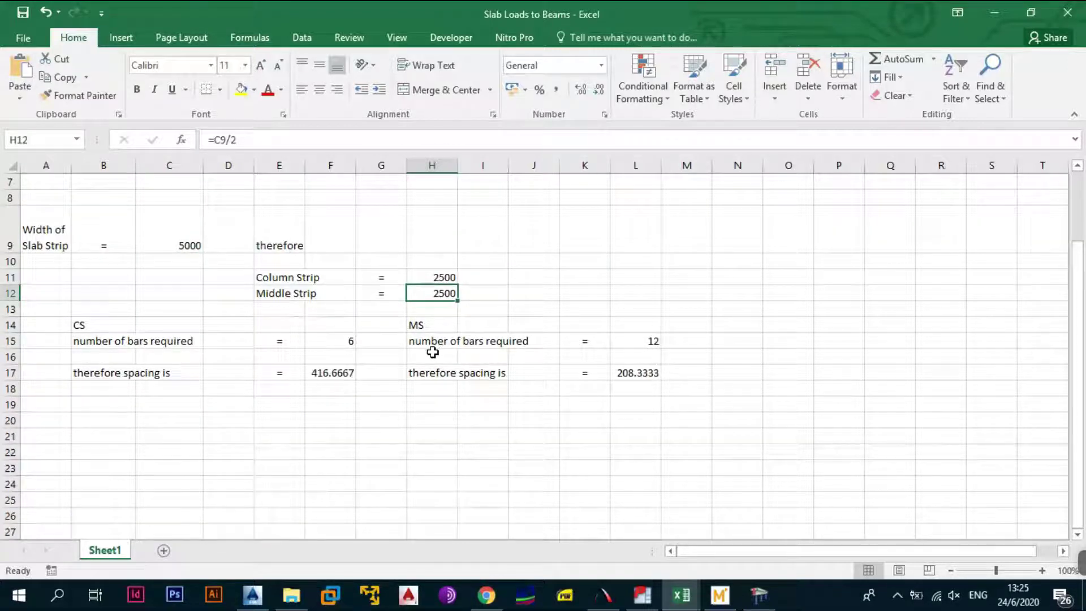
# Change the column-strip bar count in F15 to 12, dropping its spacing to 208.3333
pyautogui.click(401, 339)
pyautogui.click(323, 356)
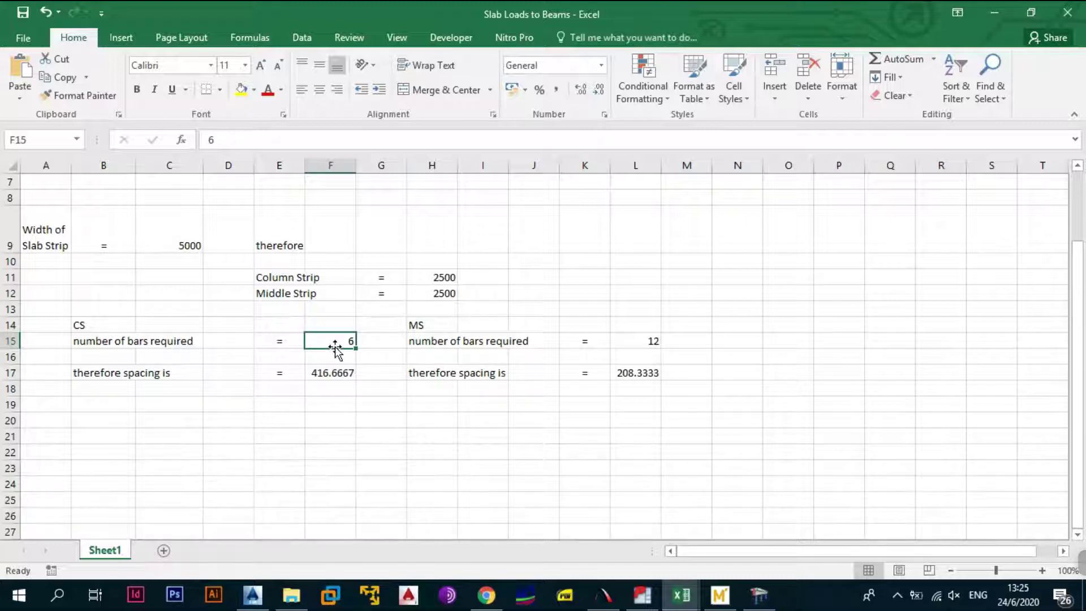
pyautogui.click(342, 369)
pyautogui.click(342, 344)
pyautogui.press('BackSpace')
pyautogui.write('12')
pyautogui.click(340, 390)
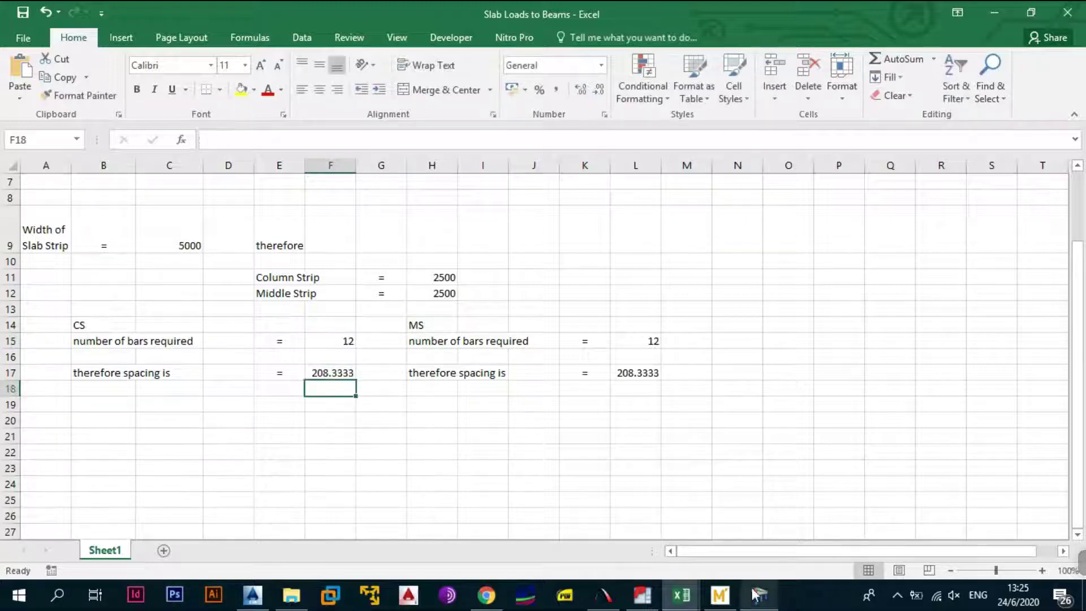
pyautogui.click(642, 595)
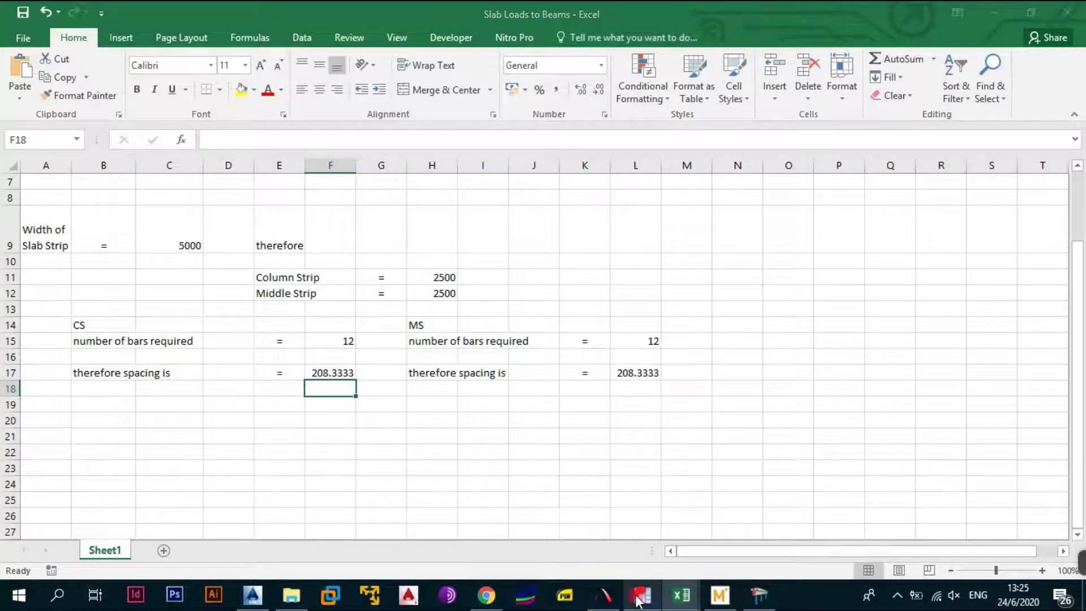
# Copy the Col Strip and Mid Strip notes from the left bottom-layer plan to the right plan
pyautogui.moveTo(706, 324); pyautogui.dragTo(619, 377)
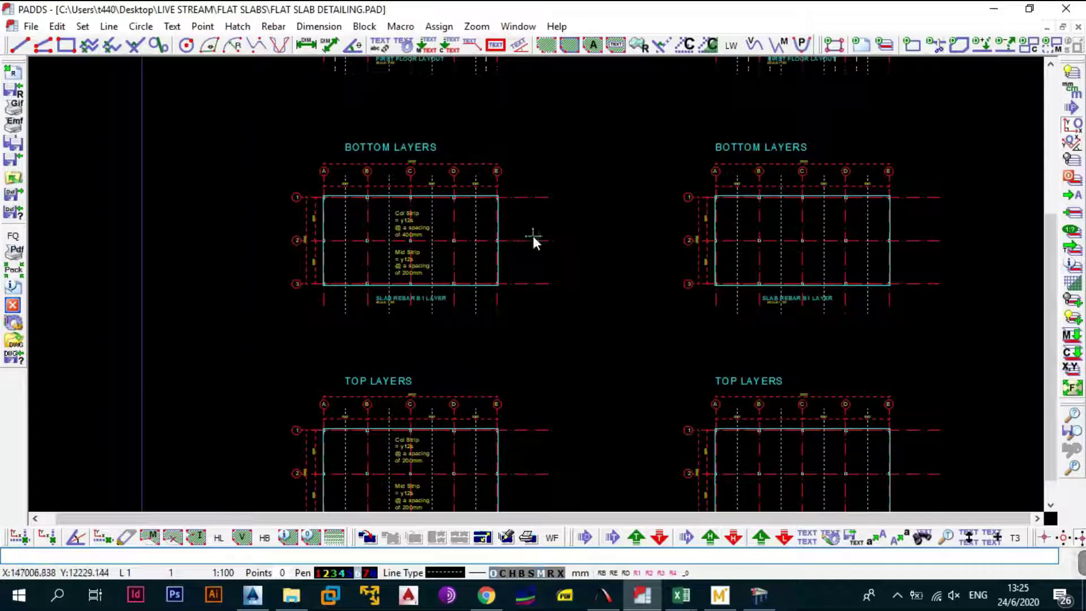
pyautogui.scroll(2, 388, 229)
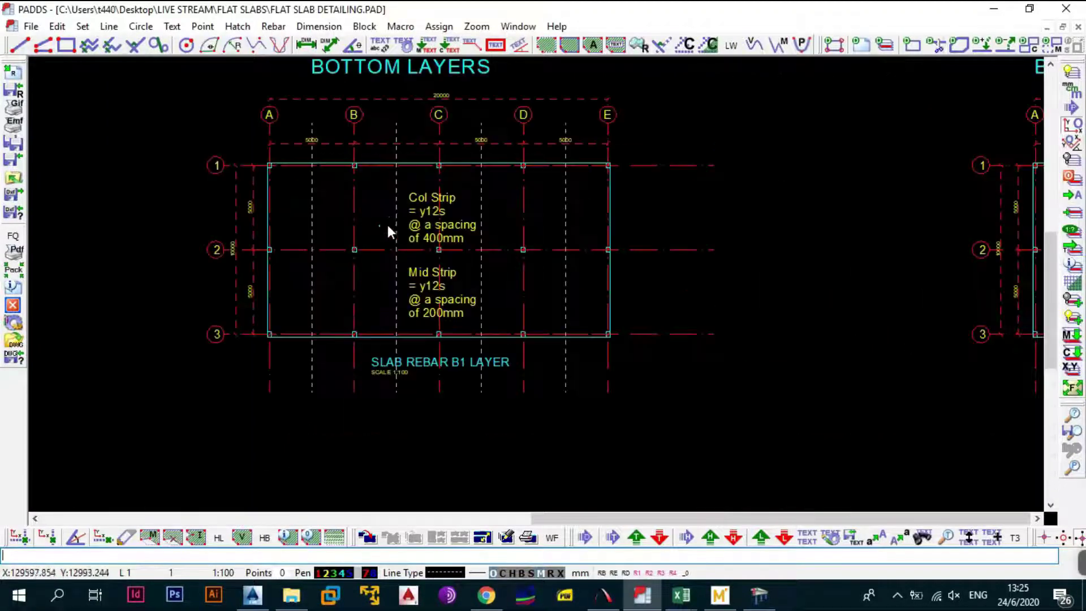
pyautogui.hotkey('alt', 'b')
pyautogui.press('a')
pyautogui.click(421, 223)
pyautogui.click(415, 291)
pyautogui.hotkey('alt', 'b')
pyautogui.press('d')
pyautogui.click(416, 254)
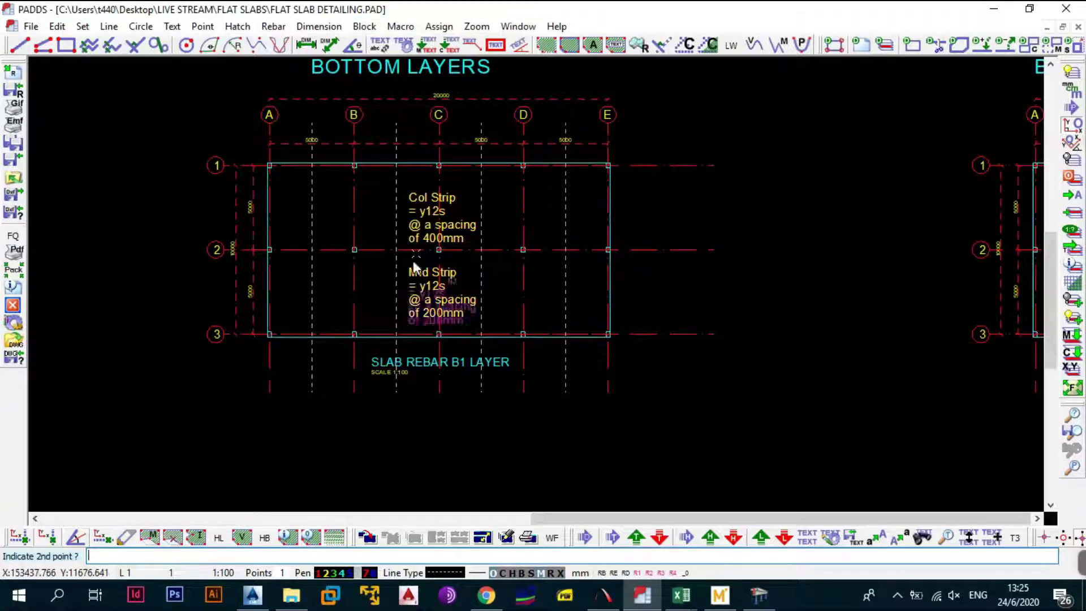
pyautogui.moveTo(749, 293); pyautogui.dragTo(317, 293)
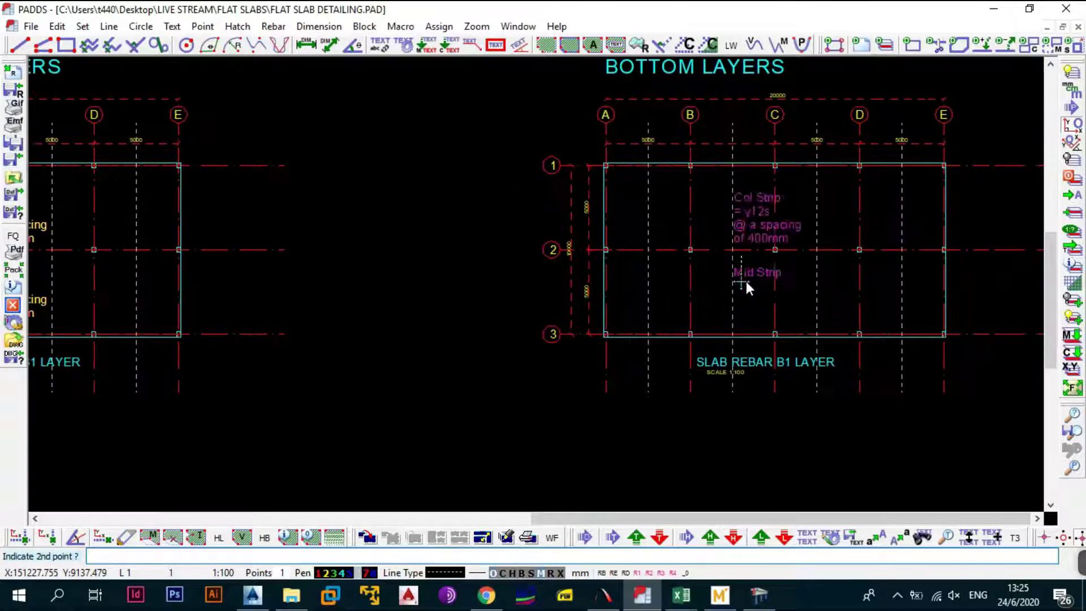
pyautogui.click(754, 272)
# Erase the copied Mid Strip note from the right bottom-layer plan
pyautogui.moveTo(773, 289); pyautogui.dragTo(742, 296)
pyautogui.hotkey('alt', 'e')
pyautogui.press('e')
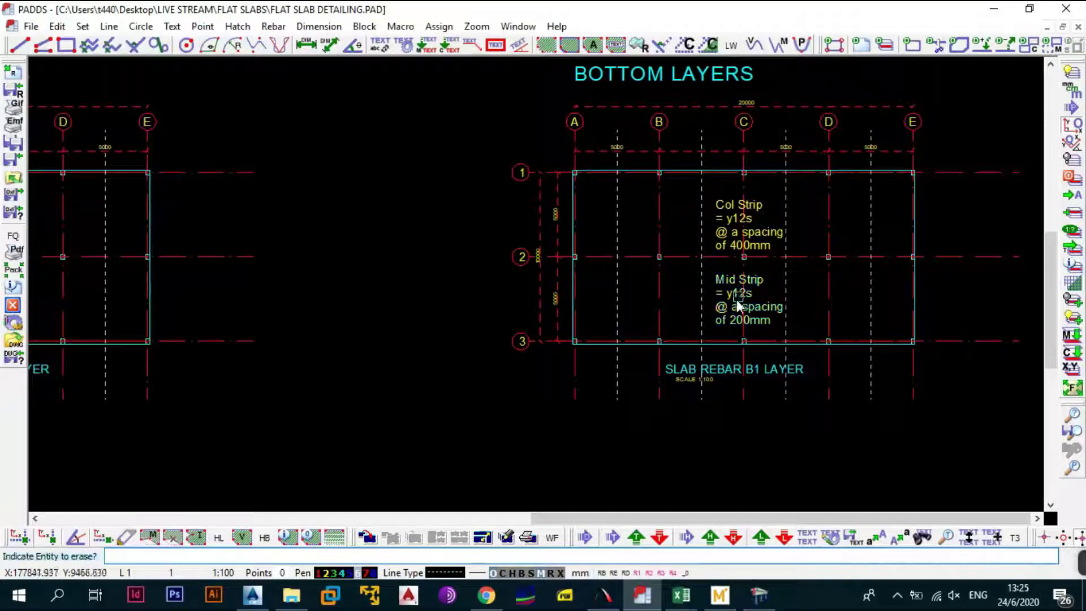
pyautogui.click(738, 297)
# Move the copied Col Strip 400mm note into the left bay of the right plan
pyautogui.moveTo(742, 253); pyautogui.dragTo(731, 266)
pyautogui.scroll(-2, 731, 266)
pyautogui.moveTo(723, 361); pyautogui.dragTo(717, 162)
pyautogui.moveTo(685, 326); pyautogui.dragTo(693, 314)
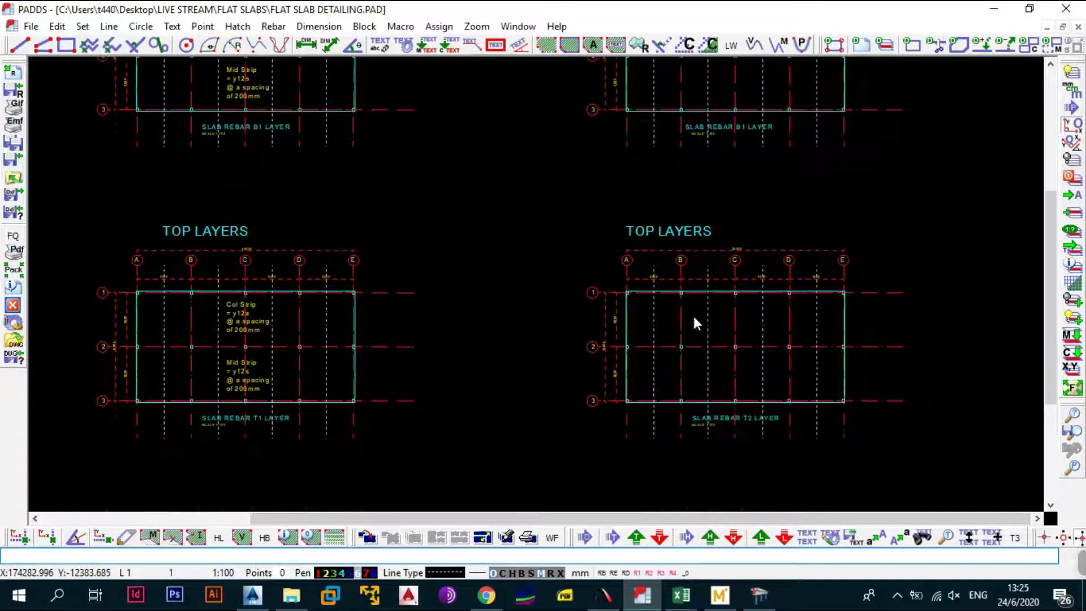
pyautogui.moveTo(725, 200); pyautogui.dragTo(725, 355)
pyautogui.hotkey('alt', 'b')
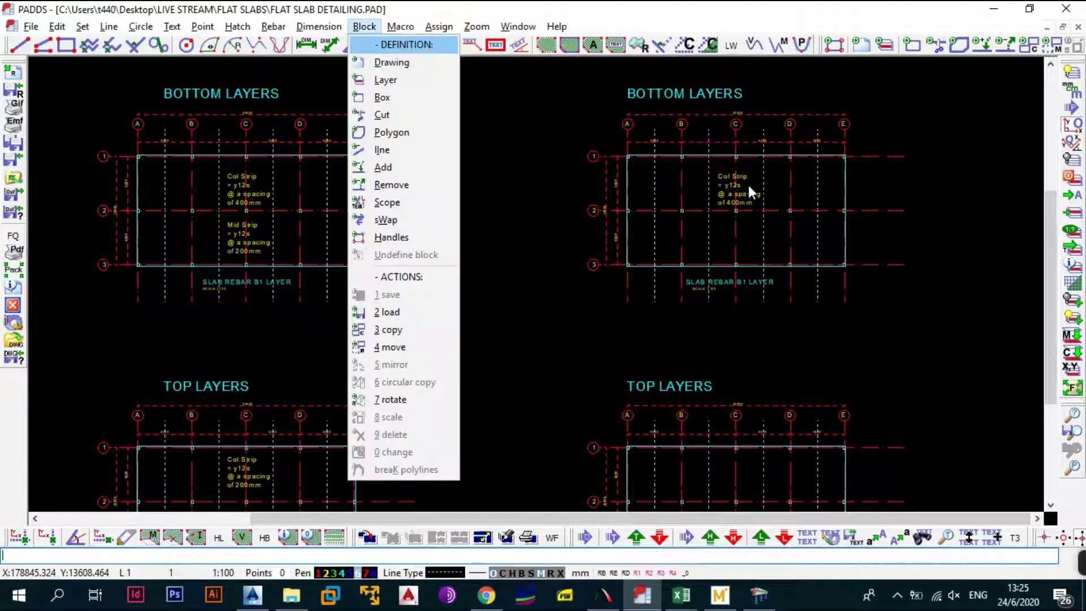
pyautogui.press('4')
pyautogui.click(748, 188)
pyautogui.click(748, 194)
pyautogui.click(697, 199)
# Copy a second Col Strip note into the right bay of the bottom-layer plan
pyautogui.click(684, 187)
pyautogui.click(800, 195)
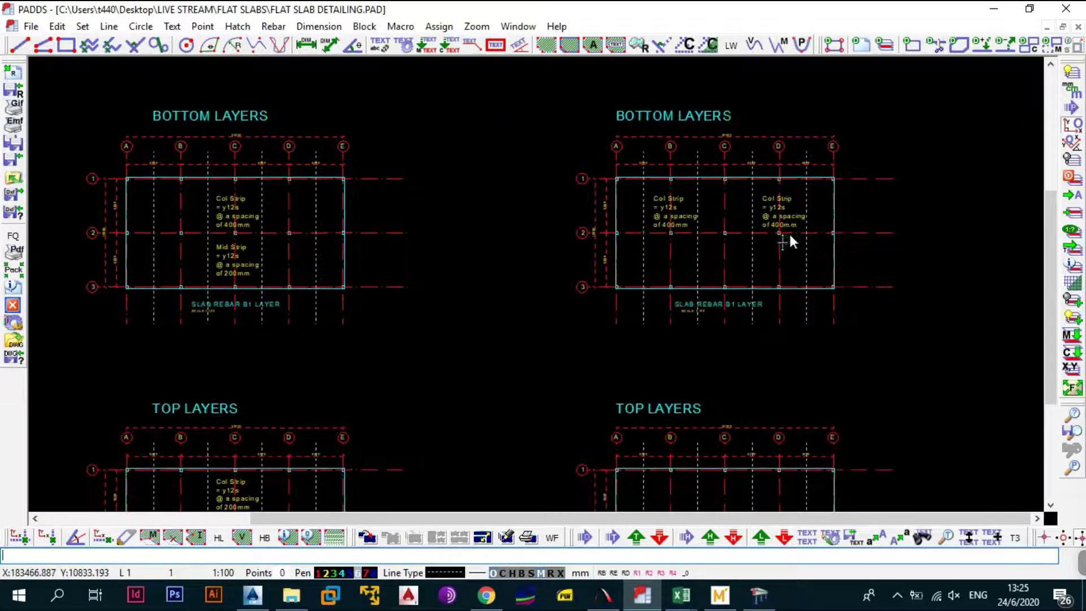
pyautogui.moveTo(658, 298); pyautogui.dragTo(693, 253)
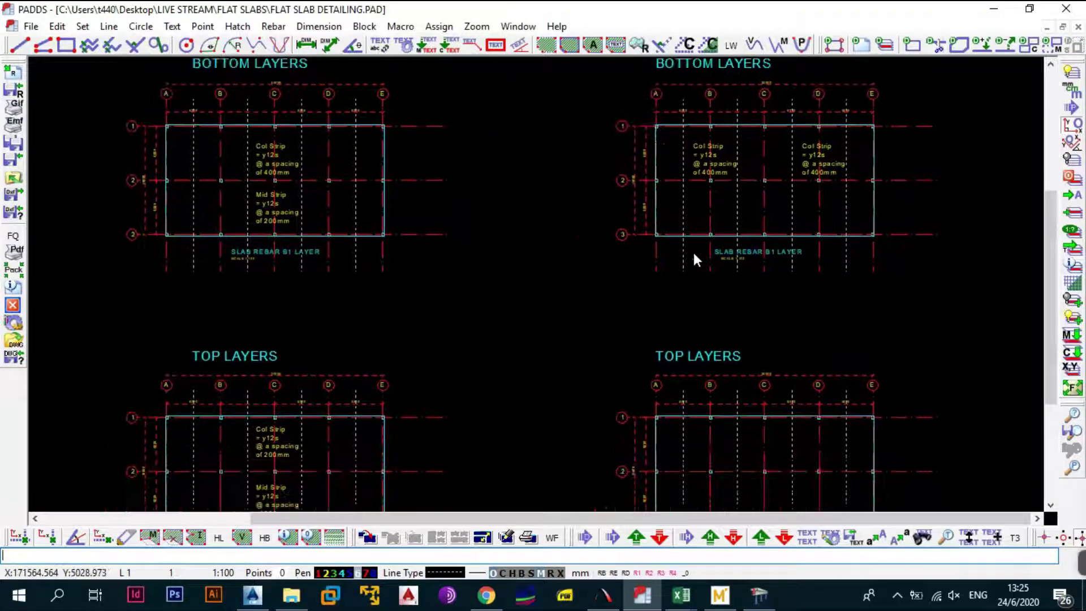
pyautogui.moveTo(708, 304); pyautogui.dragTo(736, 200)
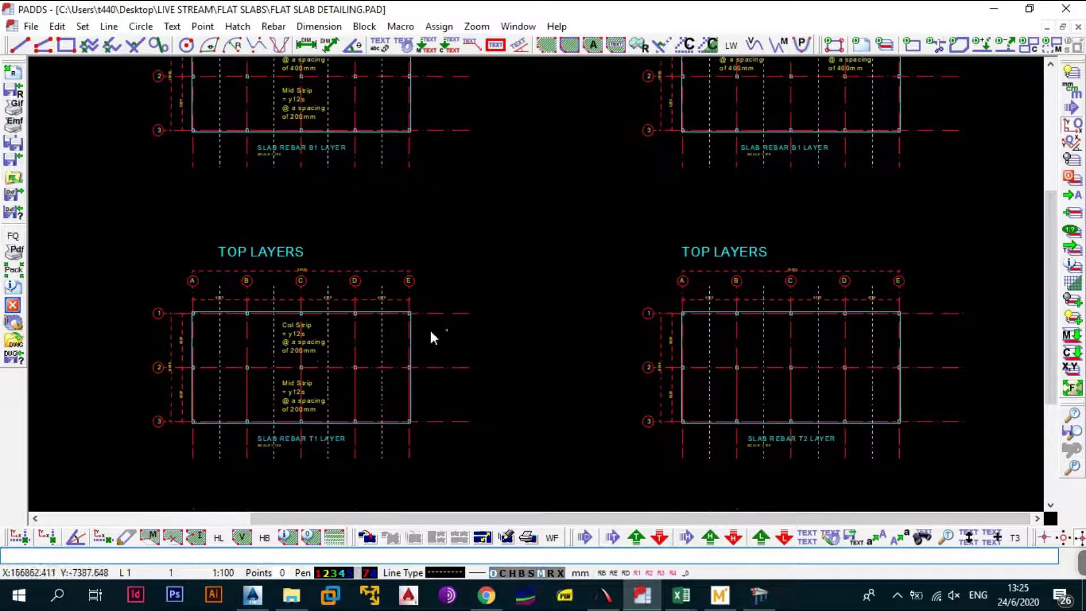
pyautogui.scroll(2, 288, 362)
pyautogui.hotkey('alt', 'b')
# Copy the T1 Col Strip 200mm note into the T2 plan's B–C and D–E bays
pyautogui.press('3')
pyautogui.click(296, 342)
pyautogui.click(297, 344)
pyautogui.moveTo(873, 335); pyautogui.dragTo(583, 341)
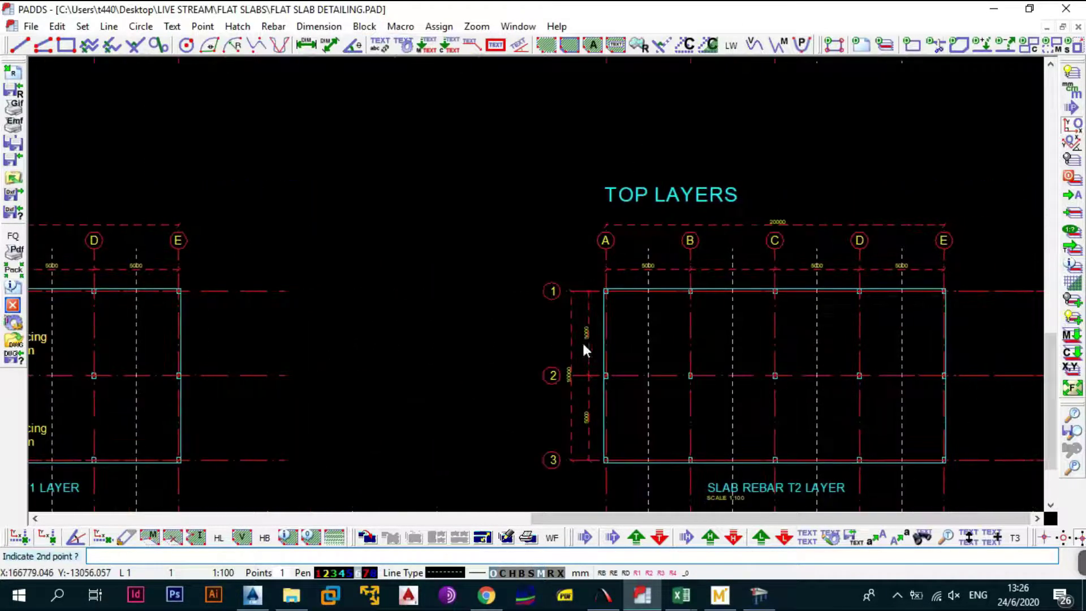
pyautogui.click(688, 341)
pyautogui.hotkey('alt', 'b')
pyautogui.press('c')
pyautogui.click(697, 334)
pyautogui.click(702, 334)
pyautogui.click(856, 334)
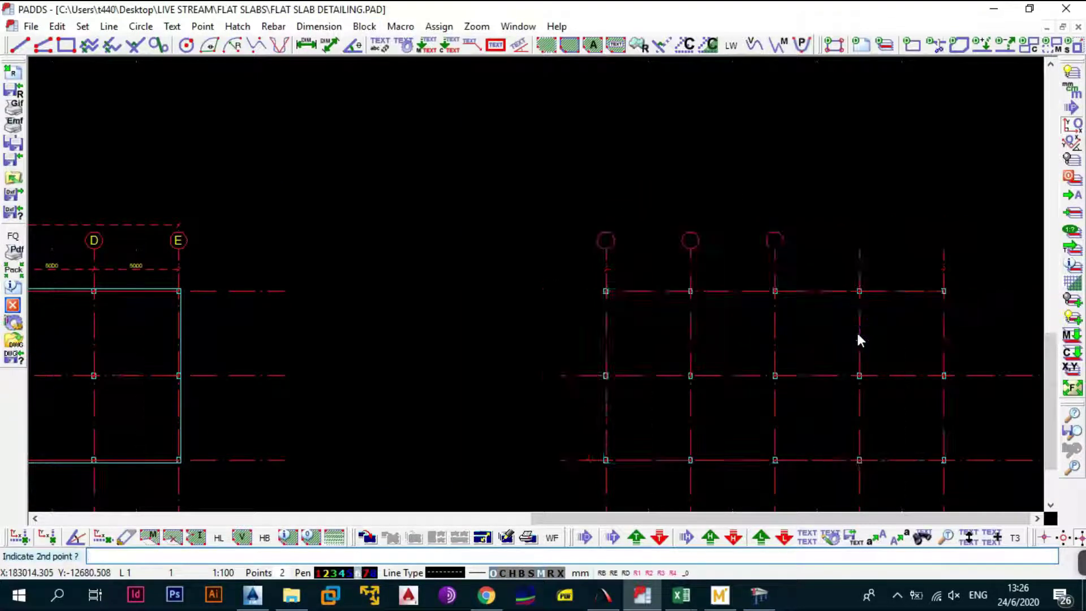
# Nudge the B–C bay Col Strip note slightly left on the T2 plan
pyautogui.hotkey('alt', 'b')
pyautogui.press('c')
pyautogui.click(714, 342)
pyautogui.click(714, 342)
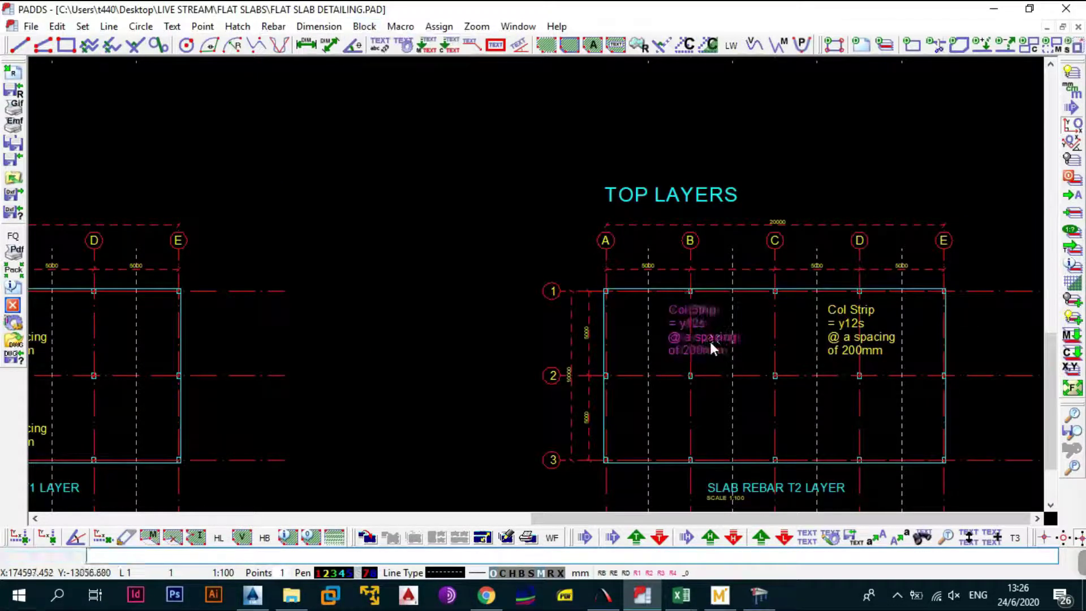
pyautogui.click(707, 342)
pyautogui.scroll(-2, 710, 362)
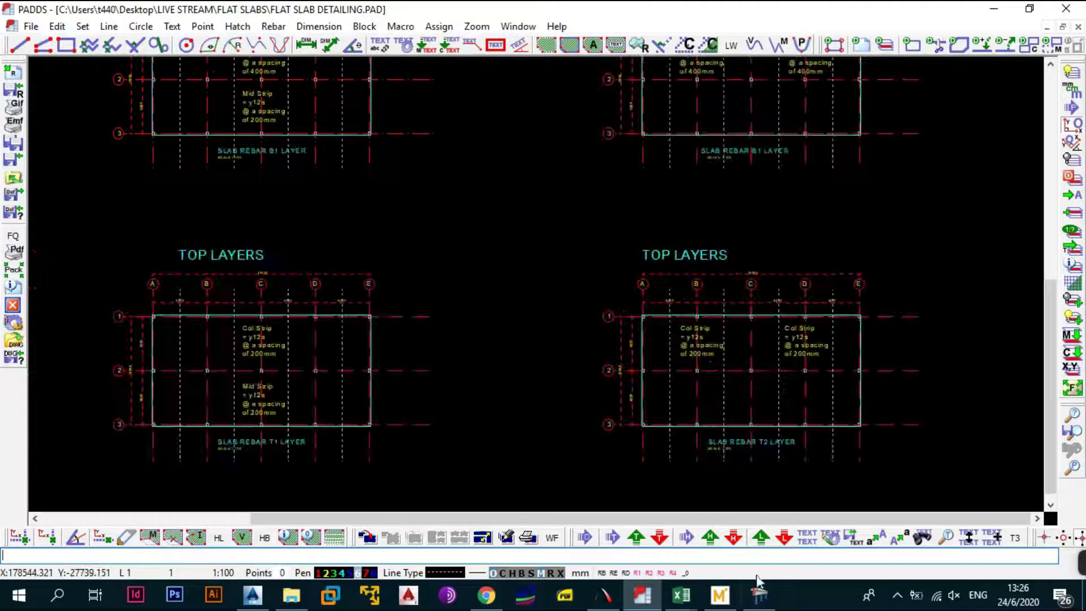
pyautogui.click(756, 608)
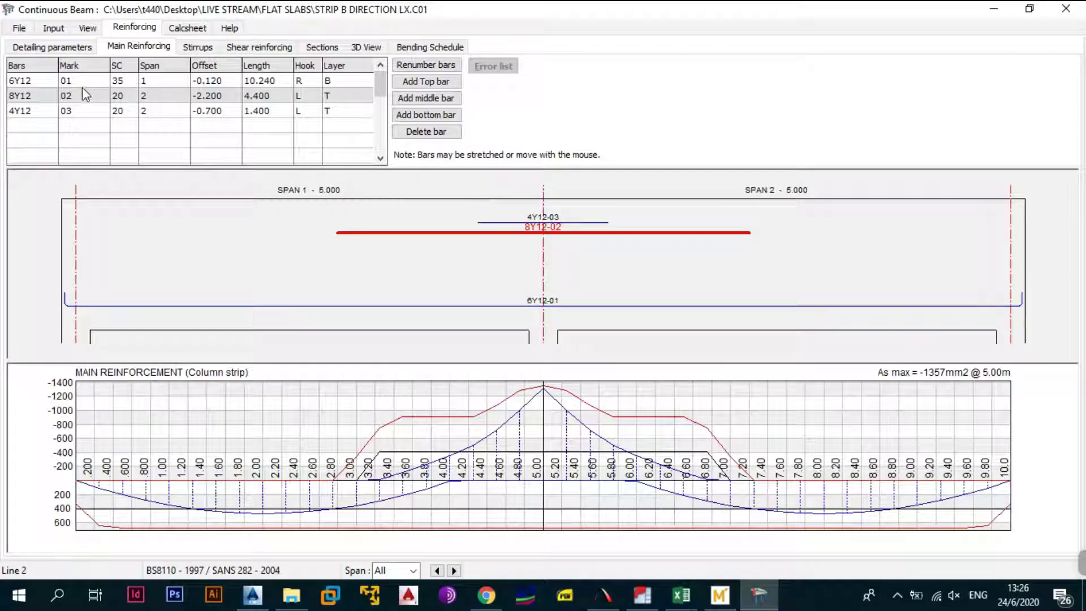
# Set beam type 4 (flat slab middle strip) and regenerate, overwriting bars with 8Y12 and 4Y12 marks
pyautogui.click(40, 48)
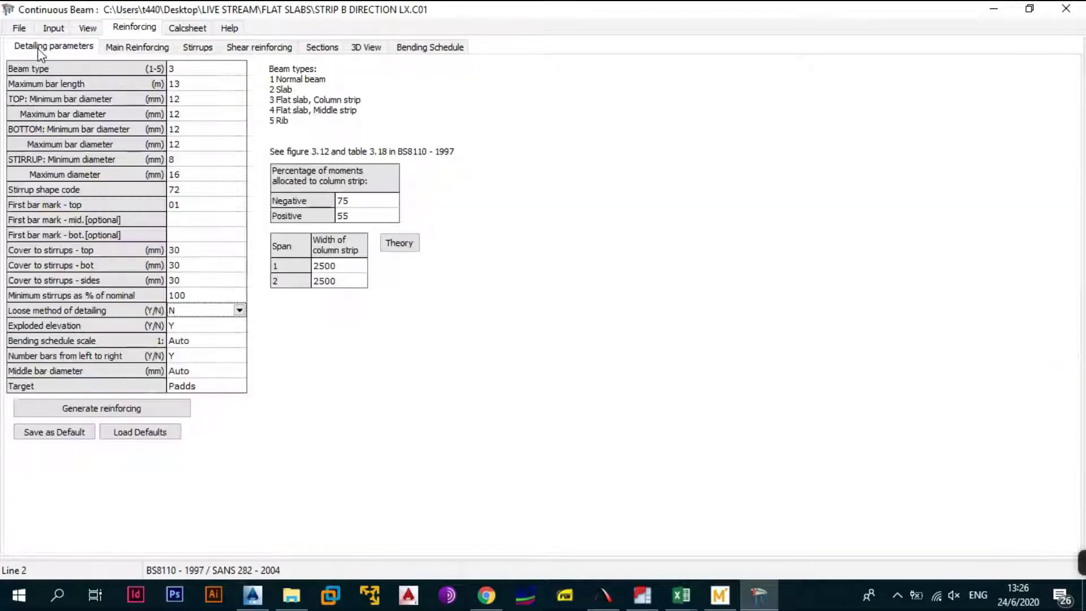
pyautogui.click(215, 69)
pyautogui.click(239, 69)
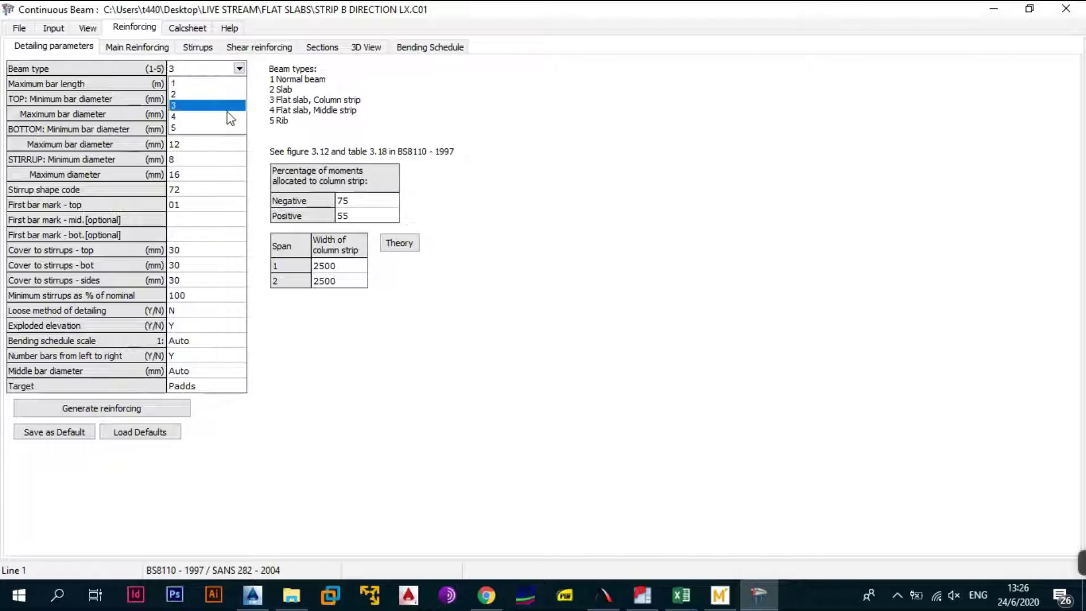
pyautogui.click(228, 117)
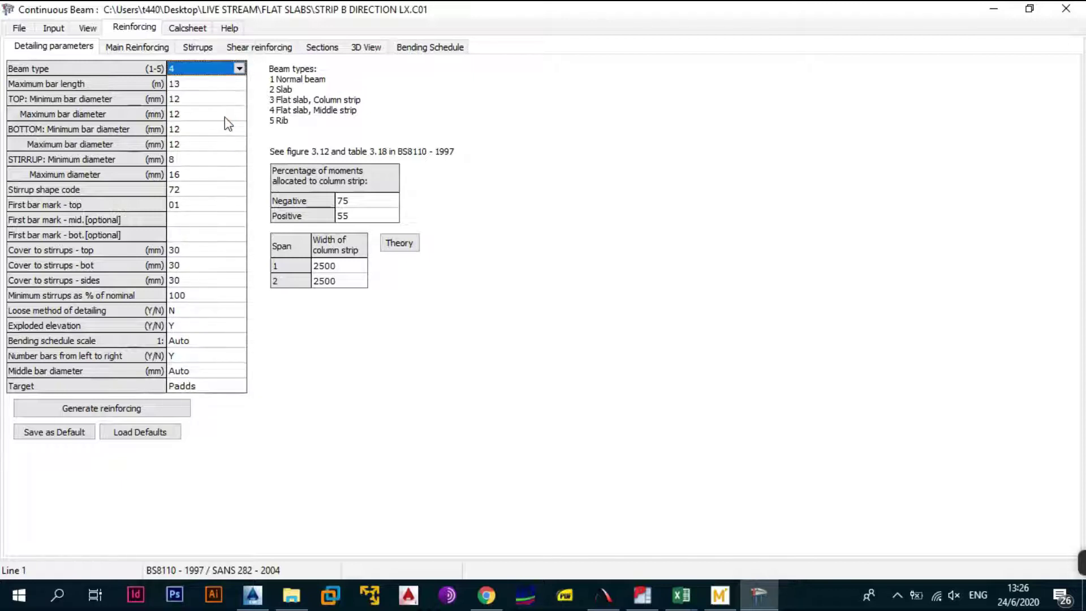
pyautogui.click(156, 407)
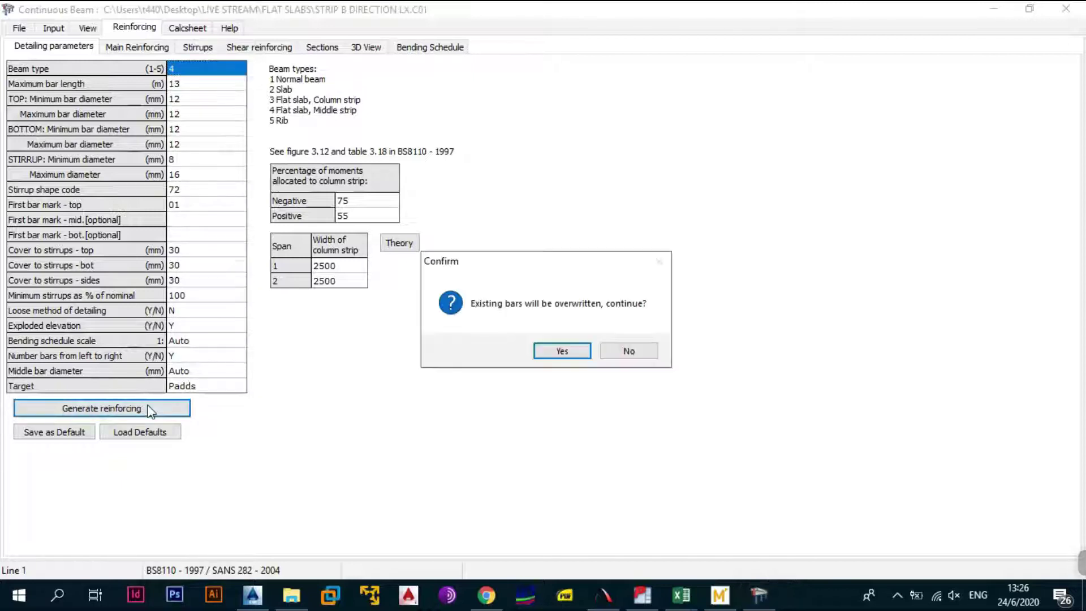
pyautogui.click(563, 352)
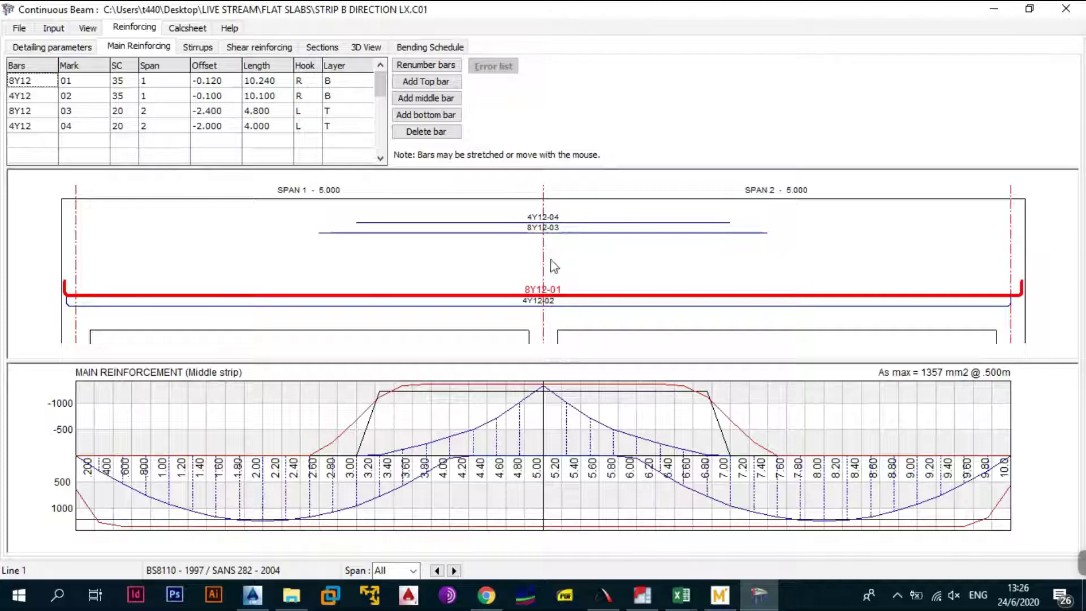
# Copy the Mid Strip 200mm label onto the T2 plan below the first Col Strip note
pyautogui.click(994, 8)
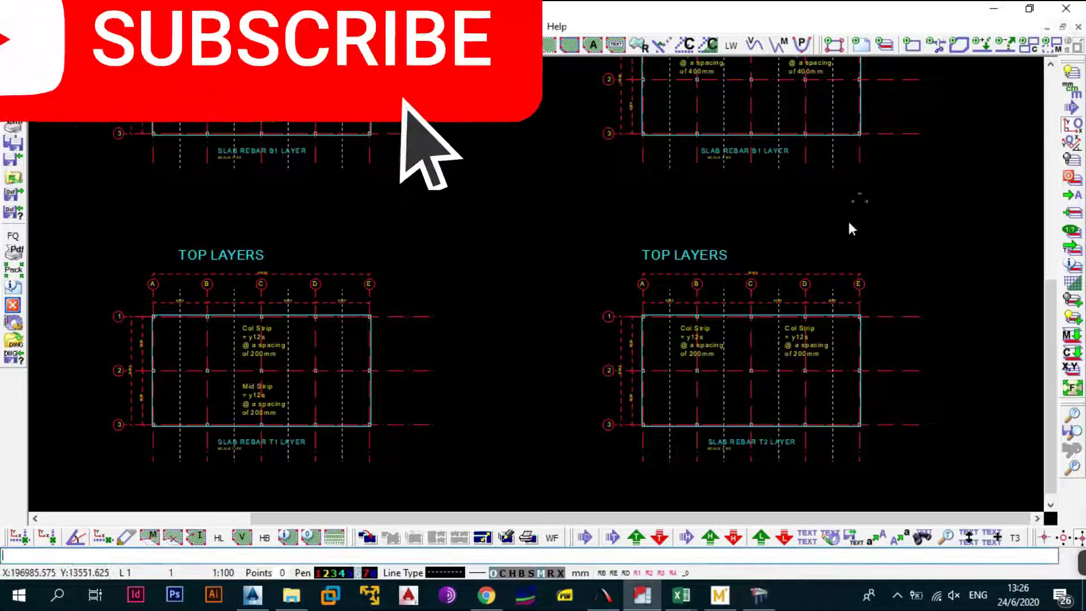
pyautogui.scroll(3, 273, 397)
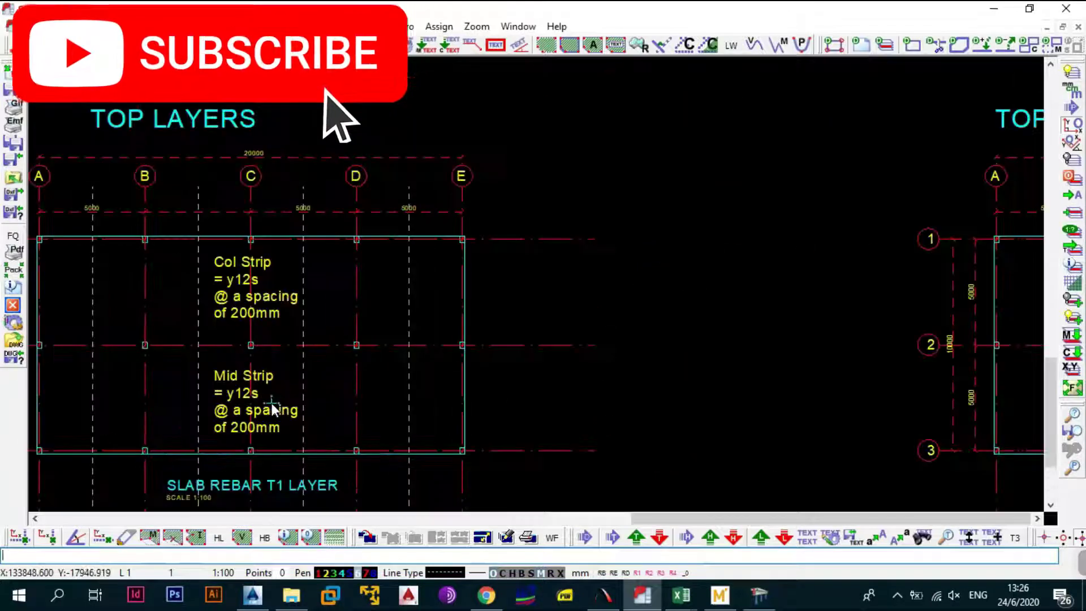
pyautogui.press('c')
pyautogui.click(272, 412)
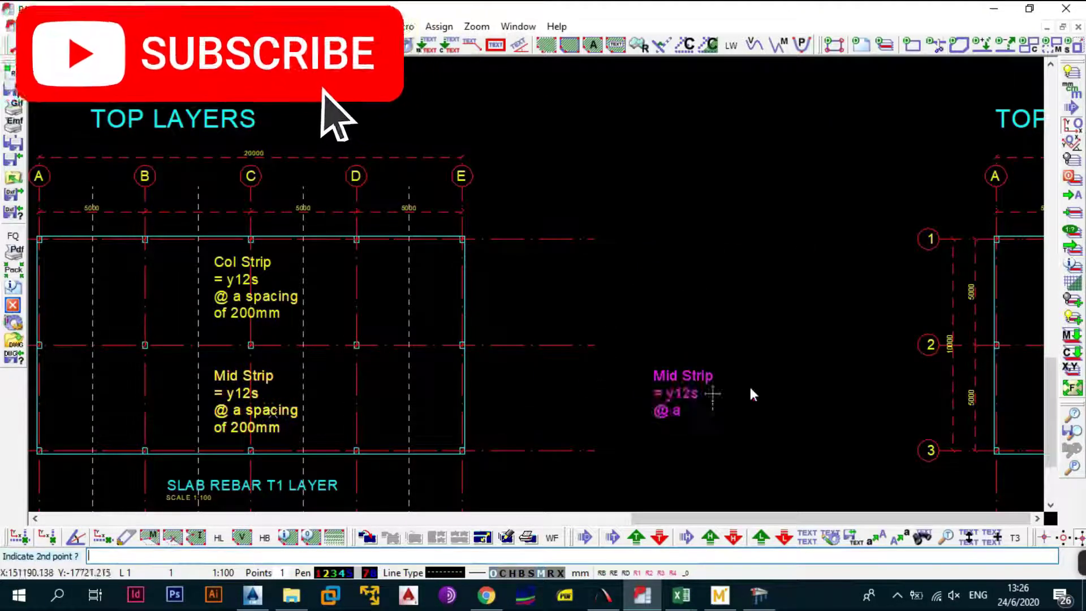
pyautogui.moveTo(760, 387); pyautogui.dragTo(431, 376)
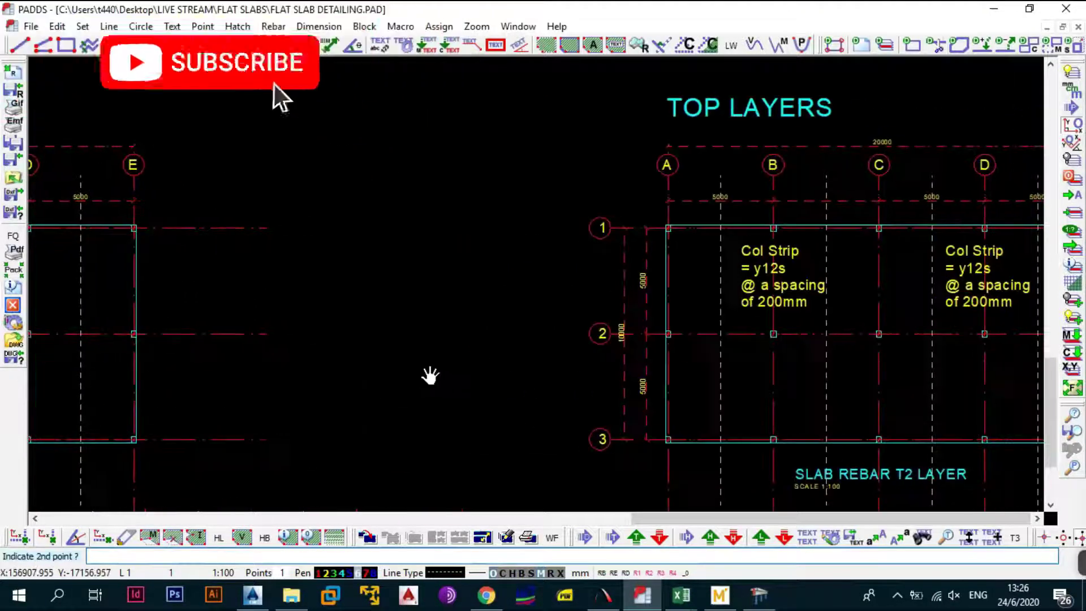
pyautogui.click(803, 373)
# Add a second Mid Strip label on T2 under the column D Col Strip note
pyautogui.click(756, 410)
pyautogui.click(755, 411)
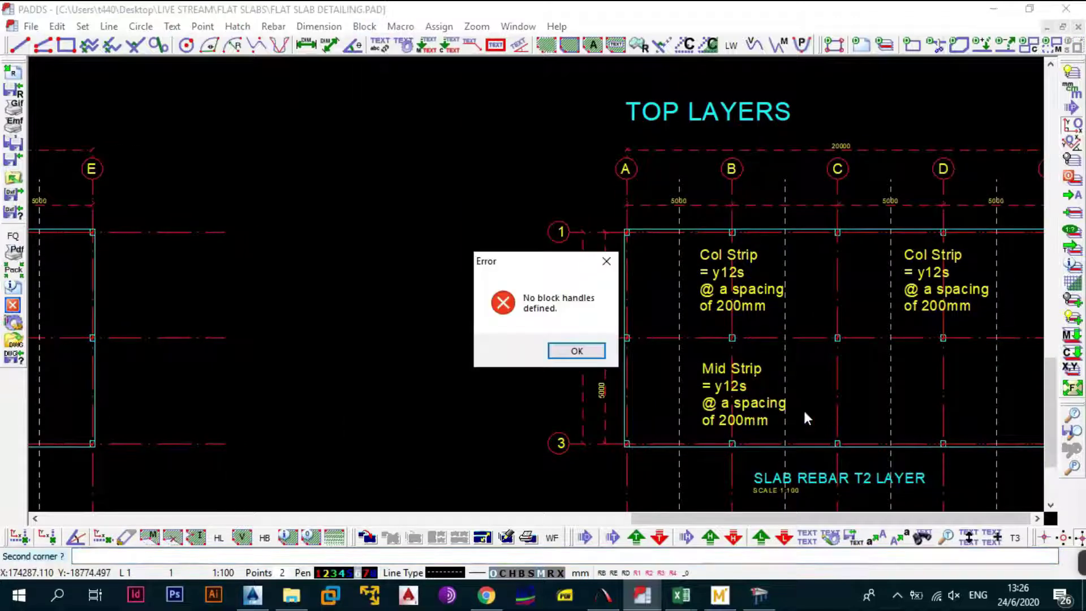
pyautogui.press('Return')
pyautogui.hotkey('alt', 'b')
pyautogui.press('3')
pyautogui.press('Return')
pyautogui.click(761, 403)
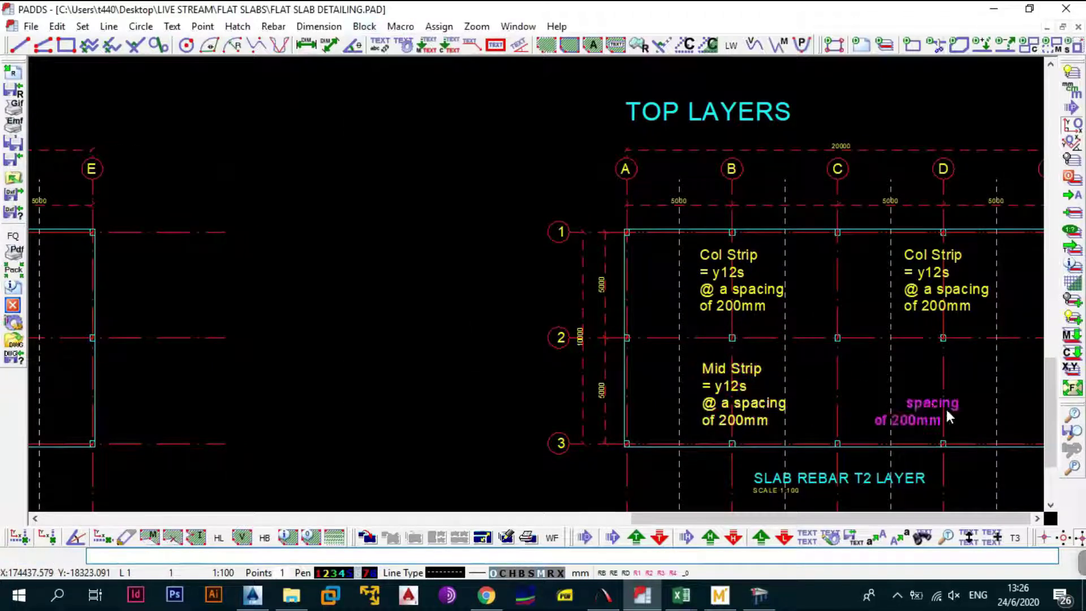
pyautogui.click(967, 410)
# Copy the left B1 Mid Strip label below the Col Strip note on the right B1 plan
pyautogui.scroll(-3, 938, 389)
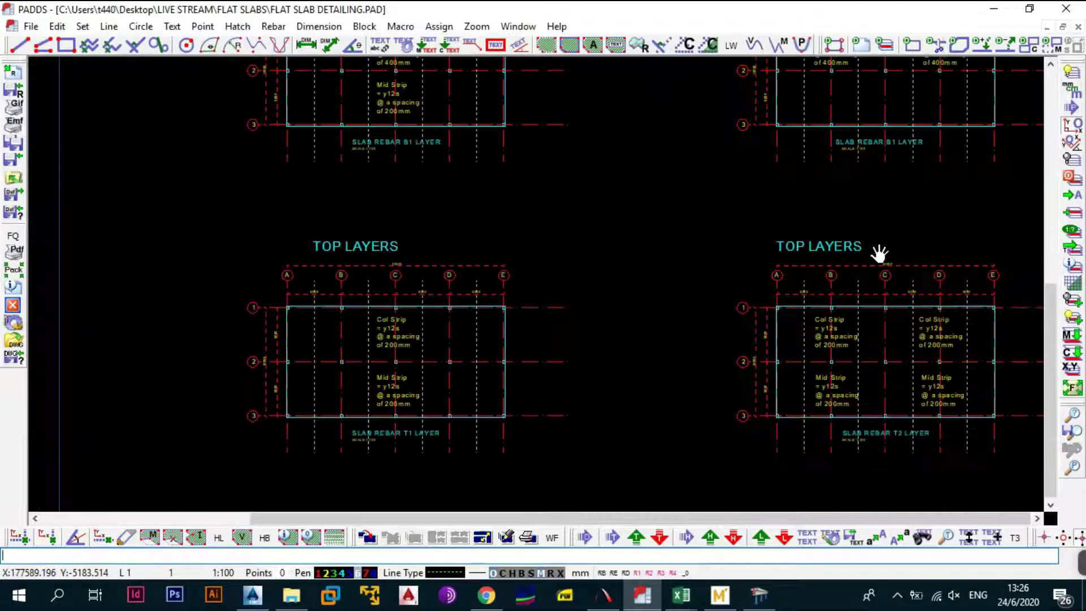
pyautogui.moveTo(879, 254); pyautogui.dragTo(850, 410)
pyautogui.scroll(1, 345, 270)
pyautogui.hotkey('alt', 'b')
pyautogui.press('a')
pyautogui.click(352, 263)
pyautogui.hotkey('alt', 'b')
pyautogui.press('3')
pyautogui.click(352, 264)
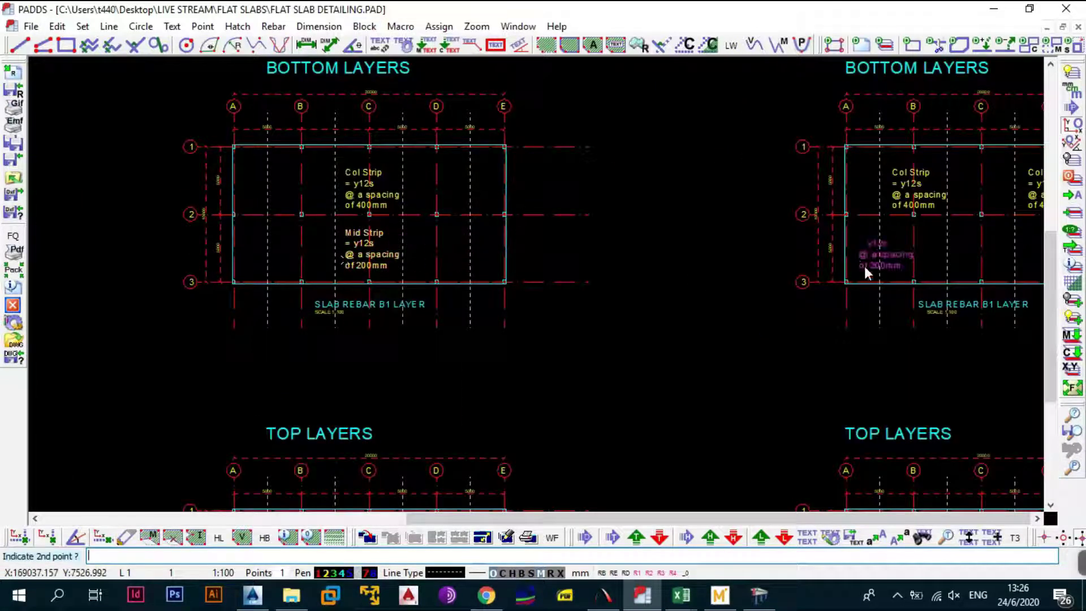
pyautogui.click(892, 261)
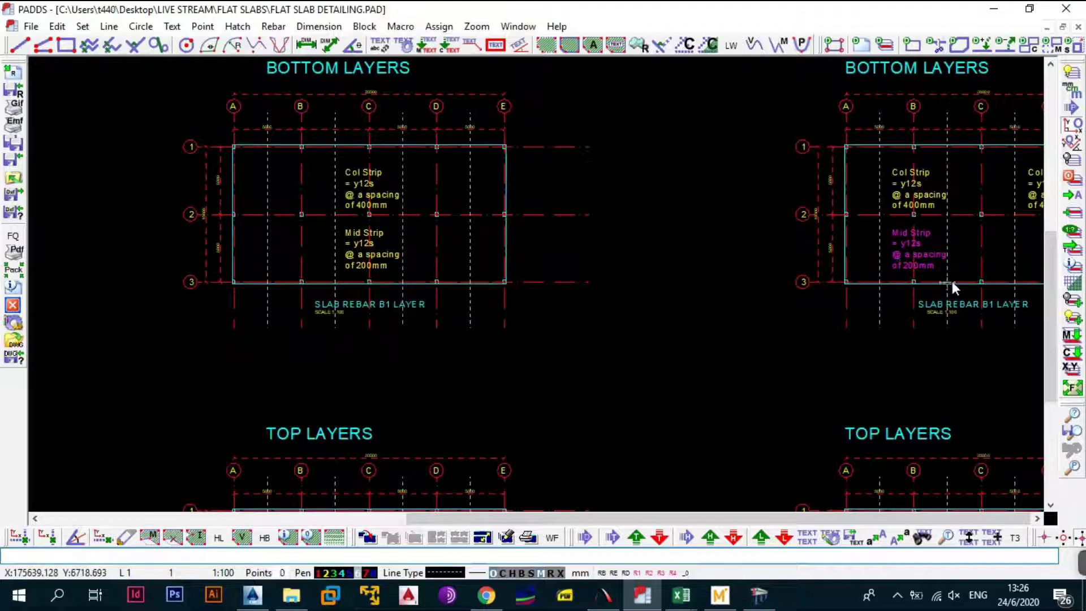
# Add a second Mid Strip label under the column D Col Strip on the right B1 plan
pyautogui.moveTo(953, 281); pyautogui.dragTo(768, 290)
pyautogui.hotkey('alt', 'b')
pyautogui.press('3')
pyautogui.click(742, 263)
pyautogui.click(877, 258)
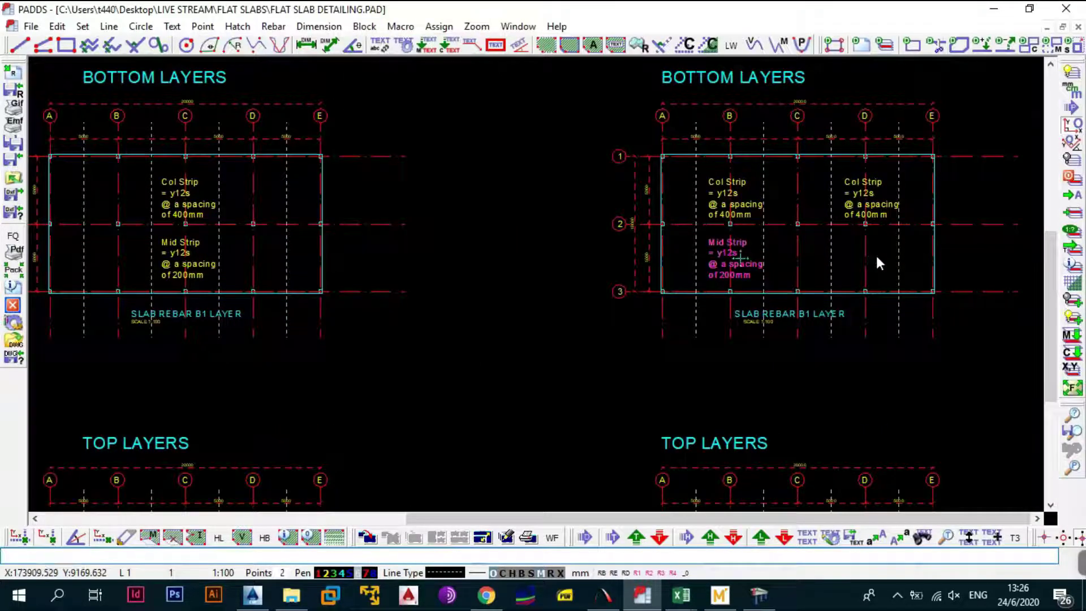
pyautogui.press('Return')
pyautogui.click(758, 265)
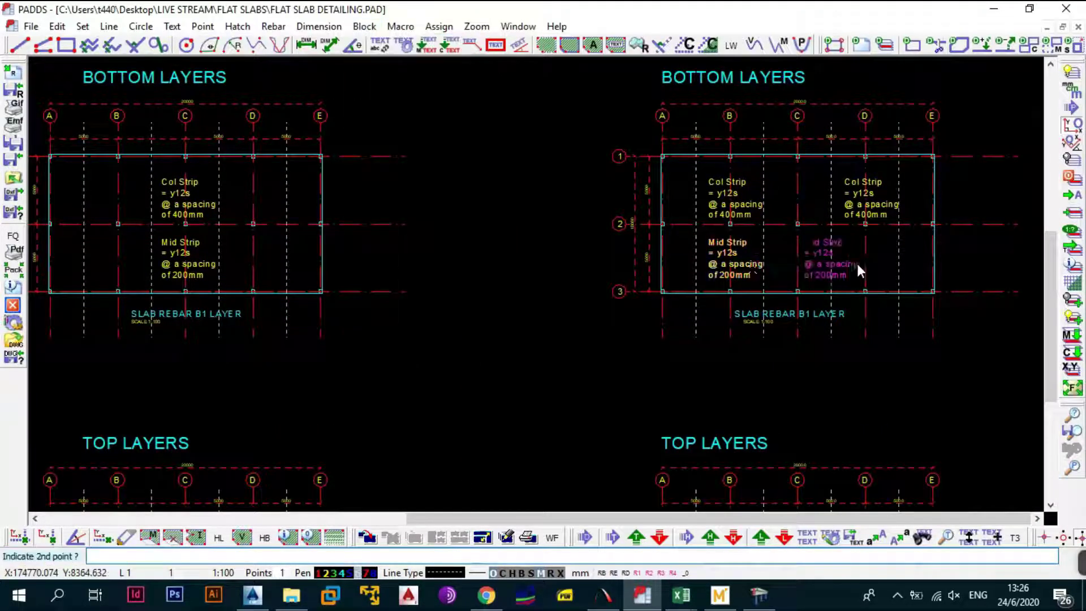
pyautogui.click(889, 262)
# Save the detailing drawing and view all four slab plans
pyautogui.hotkey('ctrl', 's')
pyautogui.moveTo(548, 258); pyautogui.dragTo(670, 244)
pyautogui.scroll(-3, 670, 244)
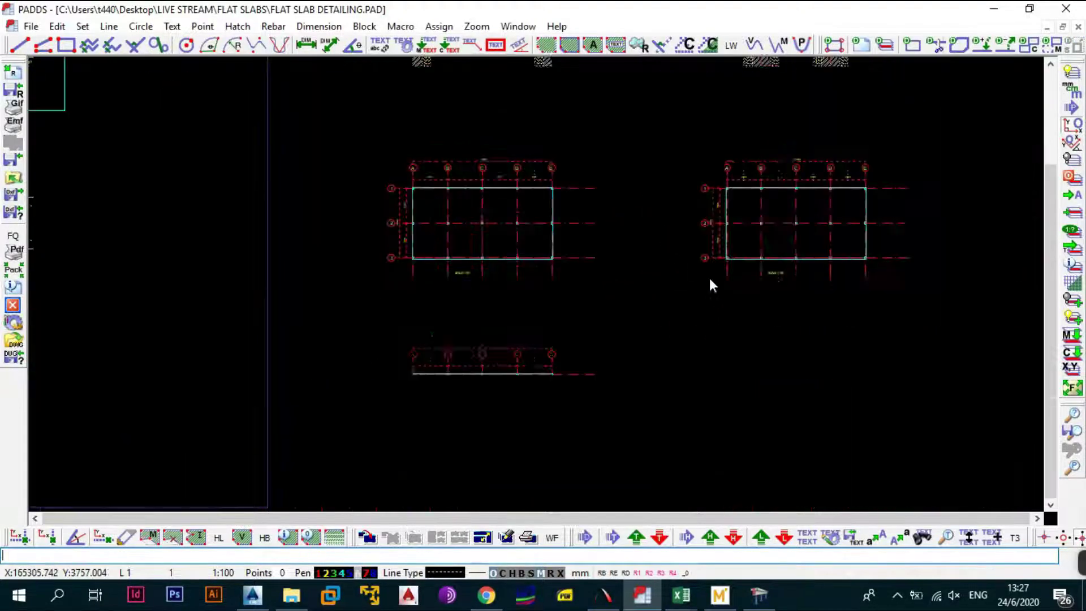
pyautogui.moveTo(710, 277); pyautogui.dragTo(703, 218)
# Pan slightly across the finished PADDS slab plans
pyautogui.moveTo(749, 272); pyautogui.dragTo(744, 298)
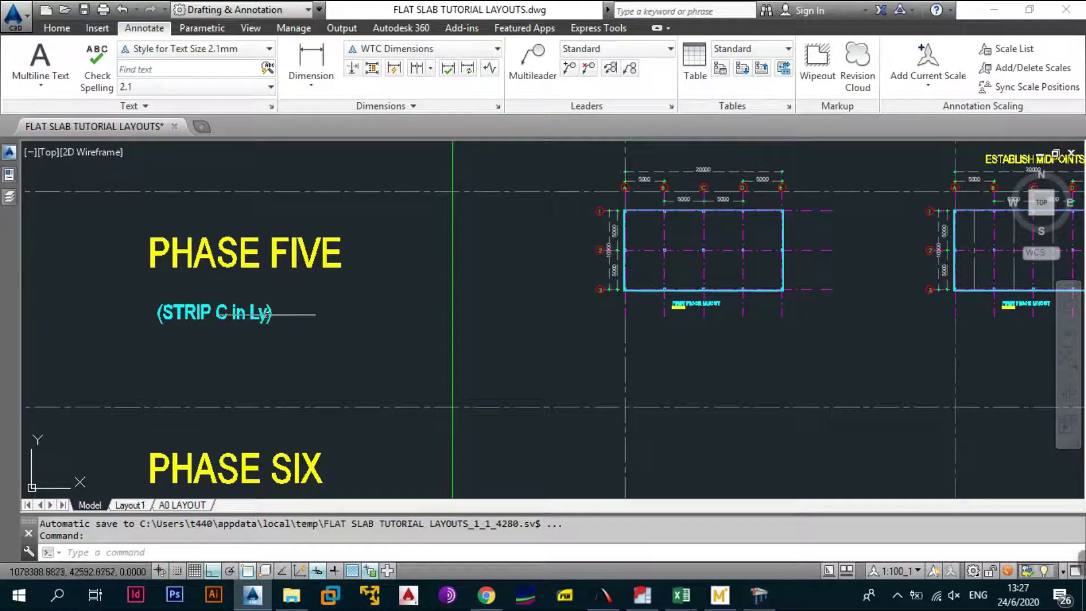
# Edit the Phase Five caption from 'STRIP C in Ly' to 'STRIP C in LX'
pyautogui.click(269, 315)
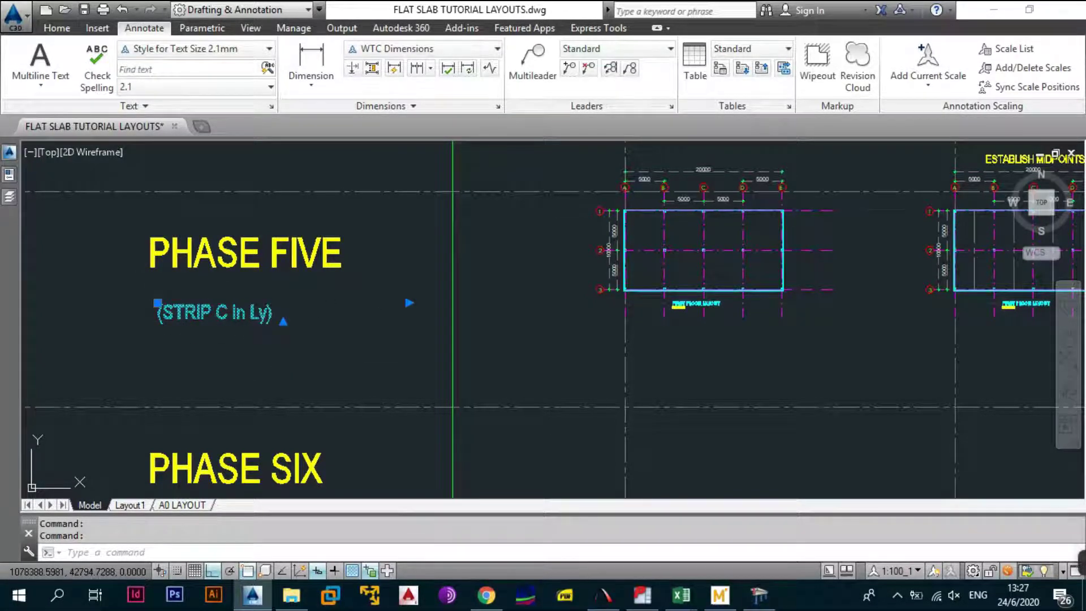
pyautogui.press('Escape')
pyautogui.doubleClick(264, 318)
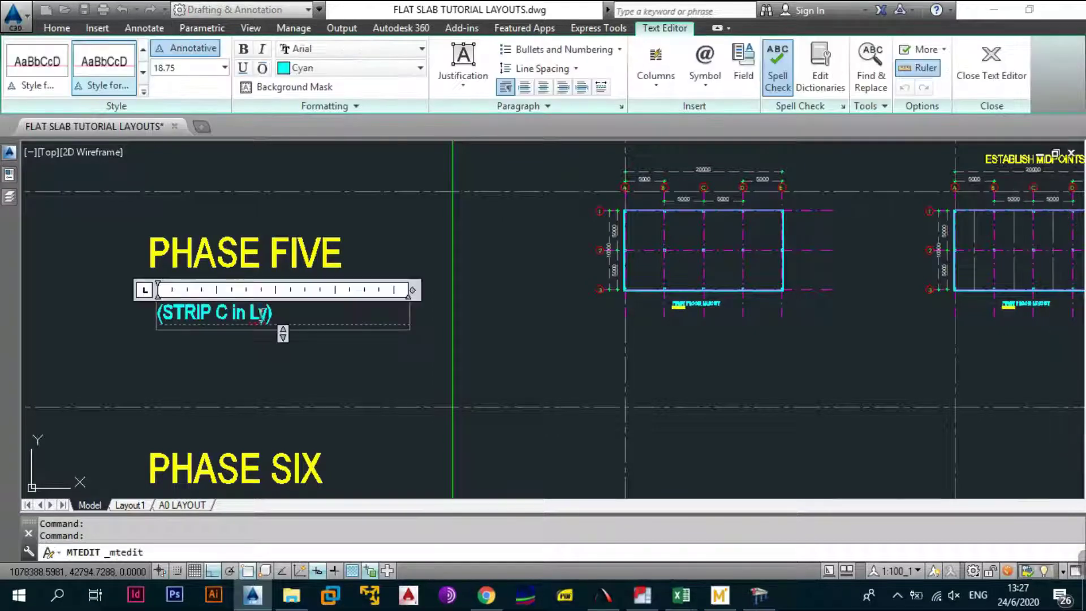
pyautogui.press('BackSpace')
pyautogui.write('X')
pyautogui.click(341, 260)
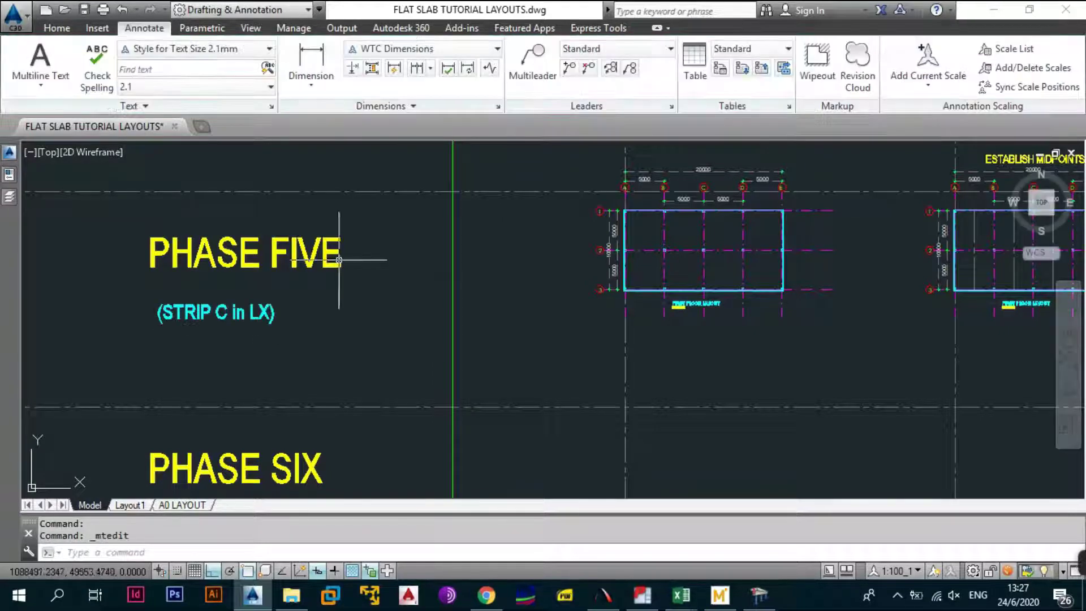
# Pan and zoom to the hatched 'ESTABLISH SLAB STRIPS lx' Strip C plans
pyautogui.scroll(-2, 341, 261)
pyautogui.moveTo(494, 271); pyautogui.dragTo(387, 317)
pyautogui.moveTo(595, 315); pyautogui.dragTo(516, 318)
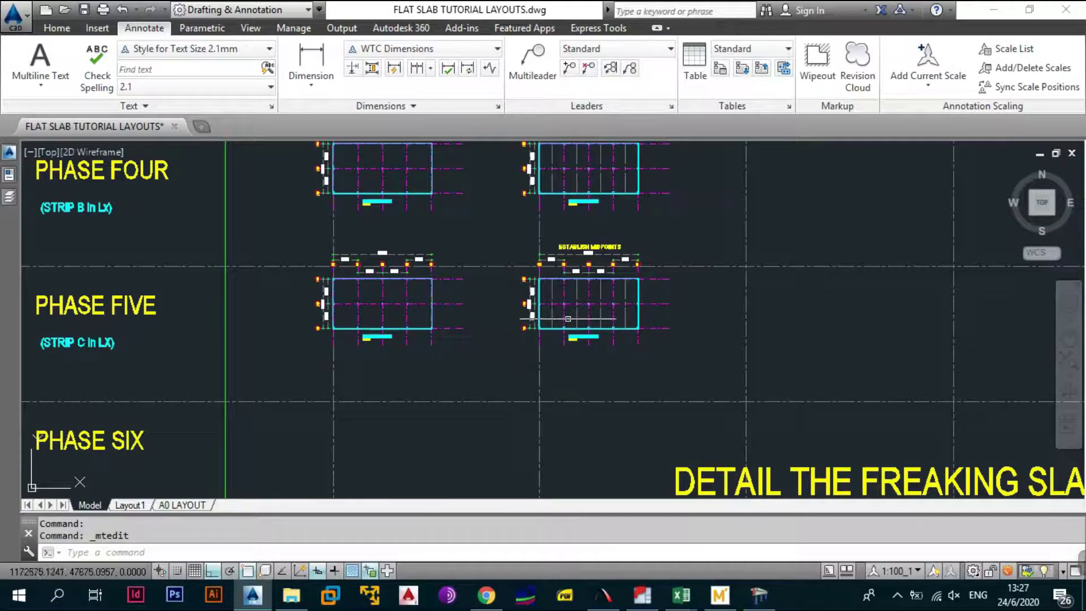
pyautogui.moveTo(596, 296); pyautogui.dragTo(410, 283)
pyautogui.moveTo(806, 285); pyautogui.dragTo(395, 281)
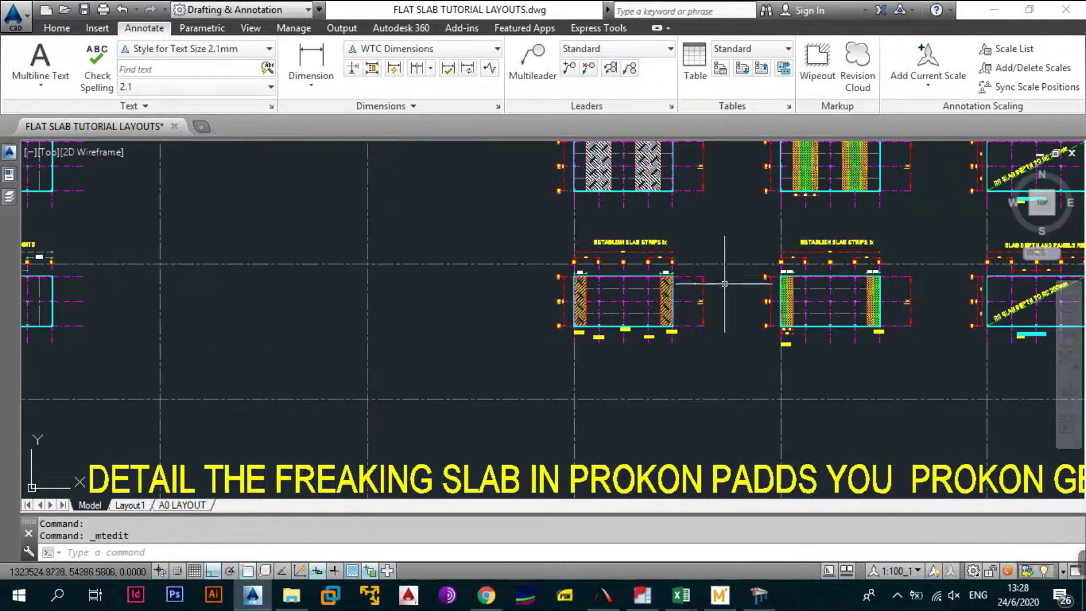
pyautogui.scroll(2, 721, 279)
pyautogui.scroll(4, 494, 270)
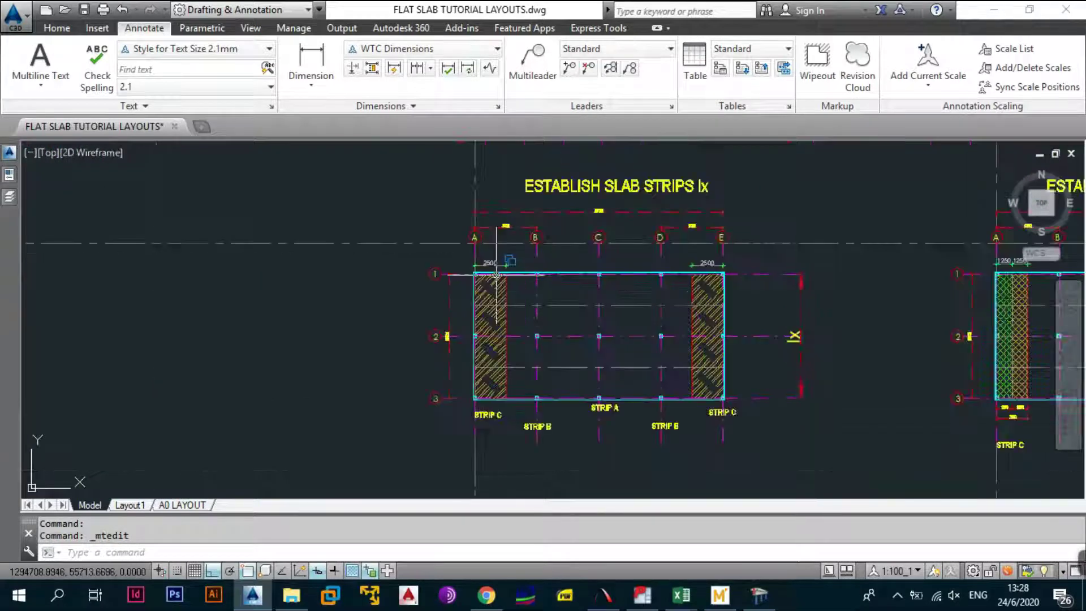
pyautogui.moveTo(552, 297)
pyautogui.mouseDown()
pyautogui.moveTo(549, 321)
pyautogui.moveTo(528, 234)
pyautogui.mouseUp()
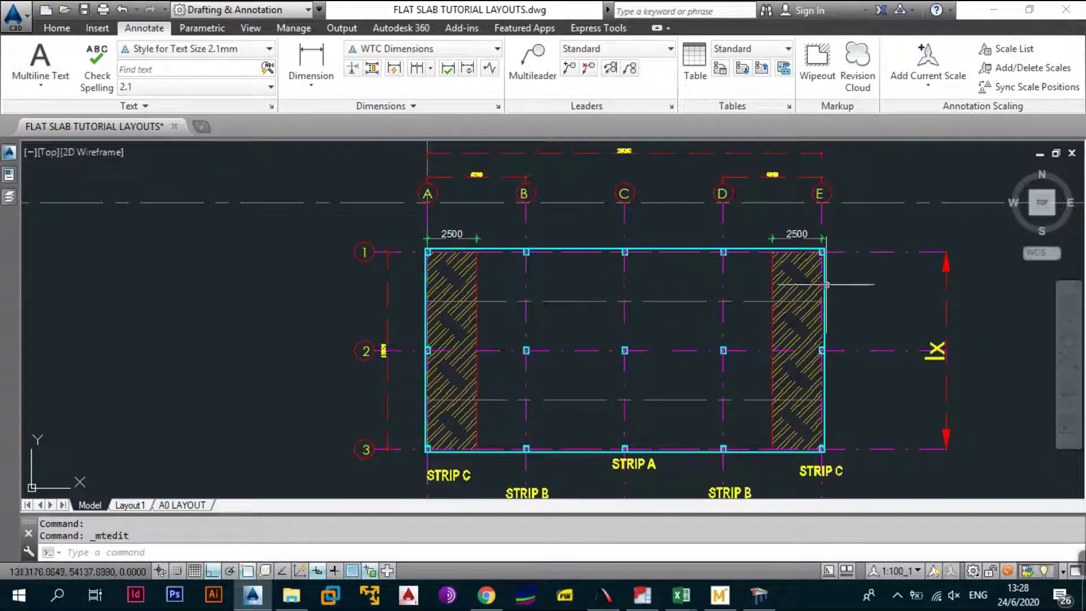
pyautogui.moveTo(801, 328); pyautogui.dragTo(744, 245)
pyautogui.scroll(-3, 543, 356)
pyautogui.moveTo(559, 227)
pyautogui.mouseDown()
pyautogui.moveTo(230, 228)
pyautogui.moveTo(322, 232)
pyautogui.mouseUp()
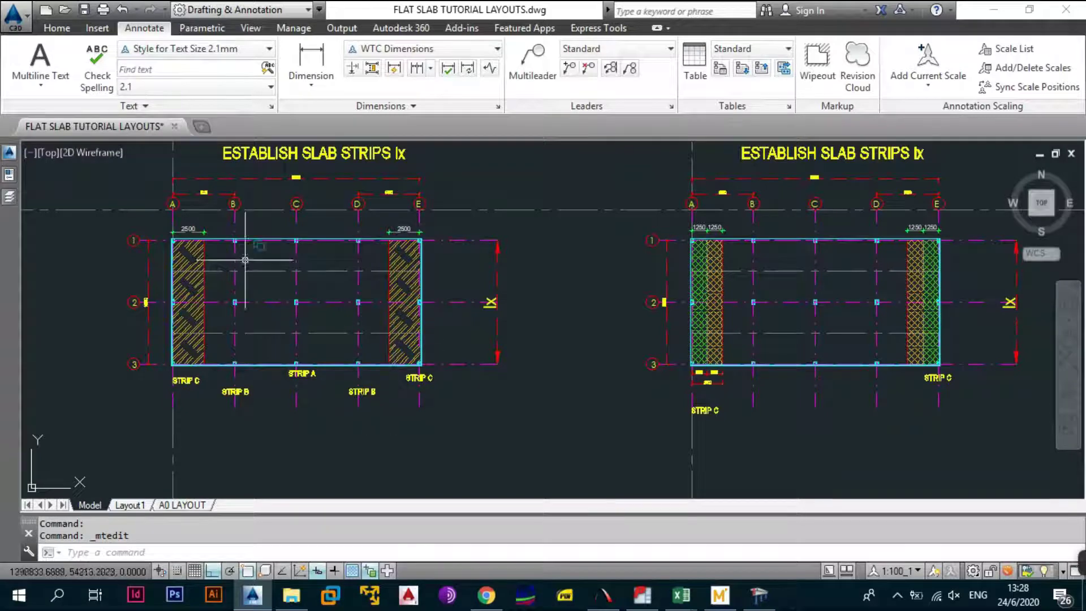
# Zoom in on the second Strip C plan to check its 1250/1250 strip widths
pyautogui.moveTo(510, 254); pyautogui.dragTo(341, 258)
pyautogui.moveTo(692, 265); pyautogui.dragTo(483, 265)
pyautogui.scroll(2, 305, 245)
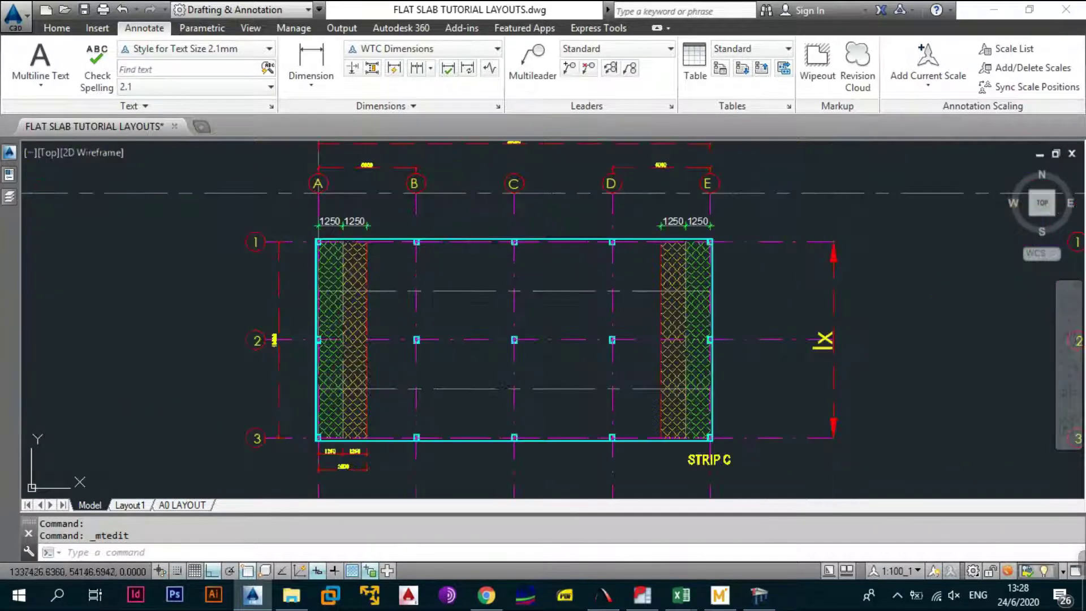
pyautogui.scroll(2, 365, 256)
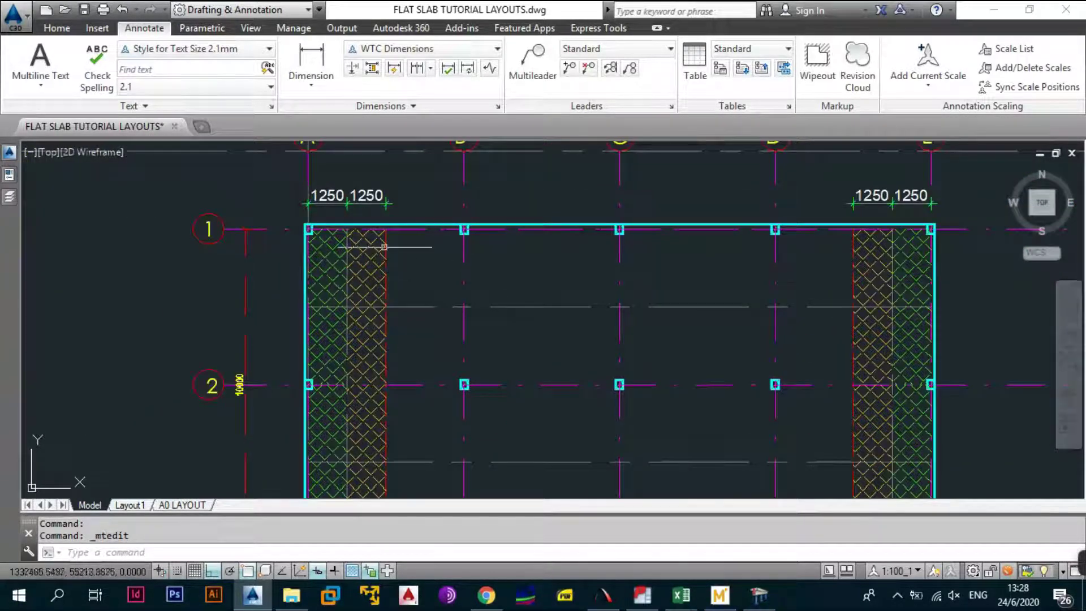
pyautogui.moveTo(422, 275); pyautogui.dragTo(451, 282)
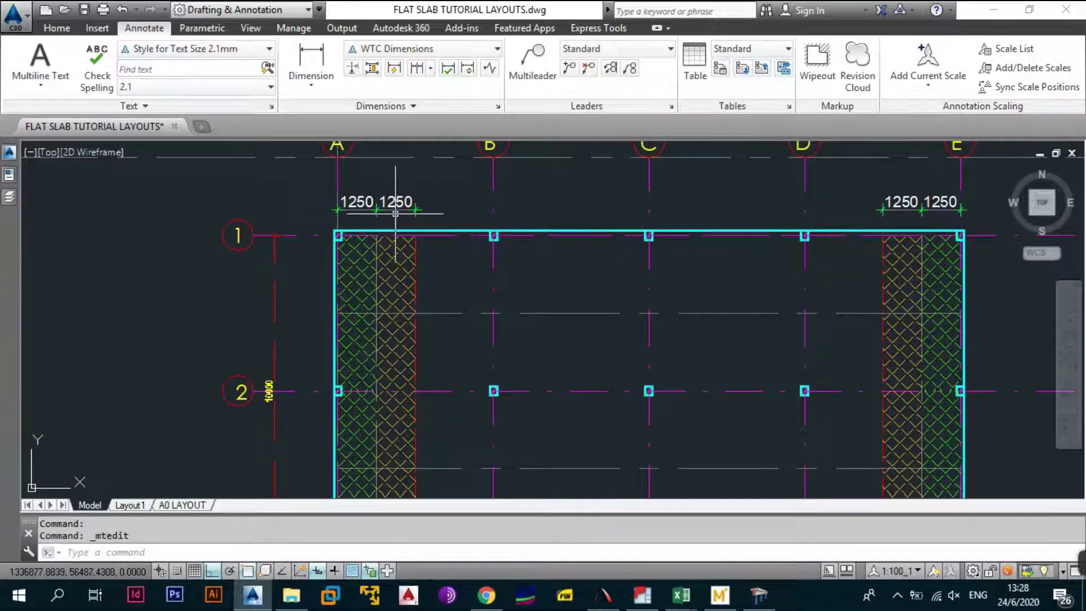
pyautogui.moveTo(651, 261); pyautogui.dragTo(388, 252)
pyautogui.scroll(-2, 674, 255)
pyautogui.moveTo(663, 300); pyautogui.dragTo(667, 282)
pyautogui.scroll(-4, 771, 315)
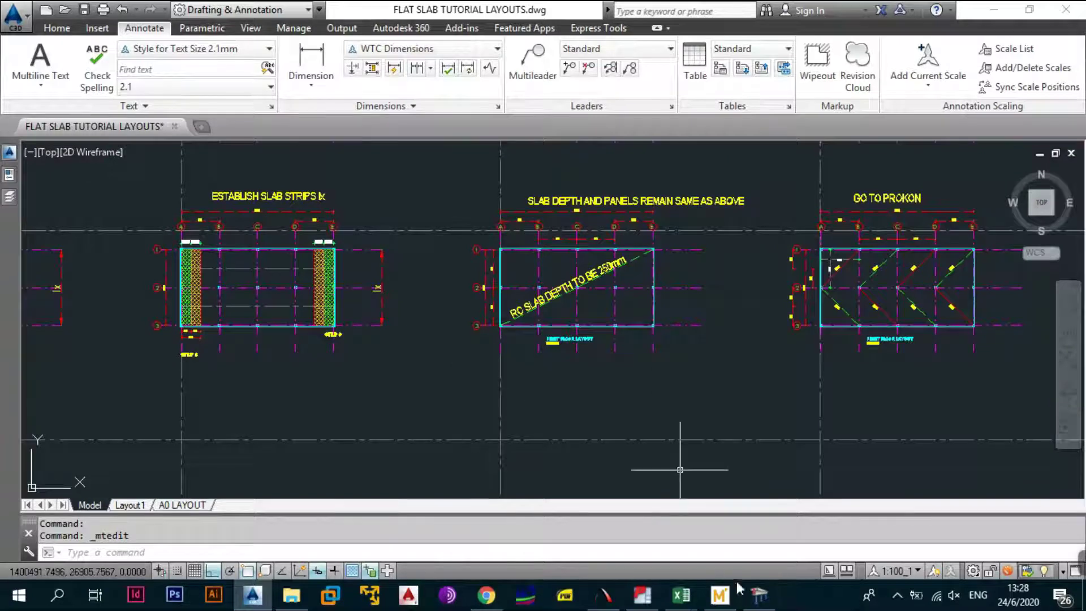
pyautogui.click(759, 595)
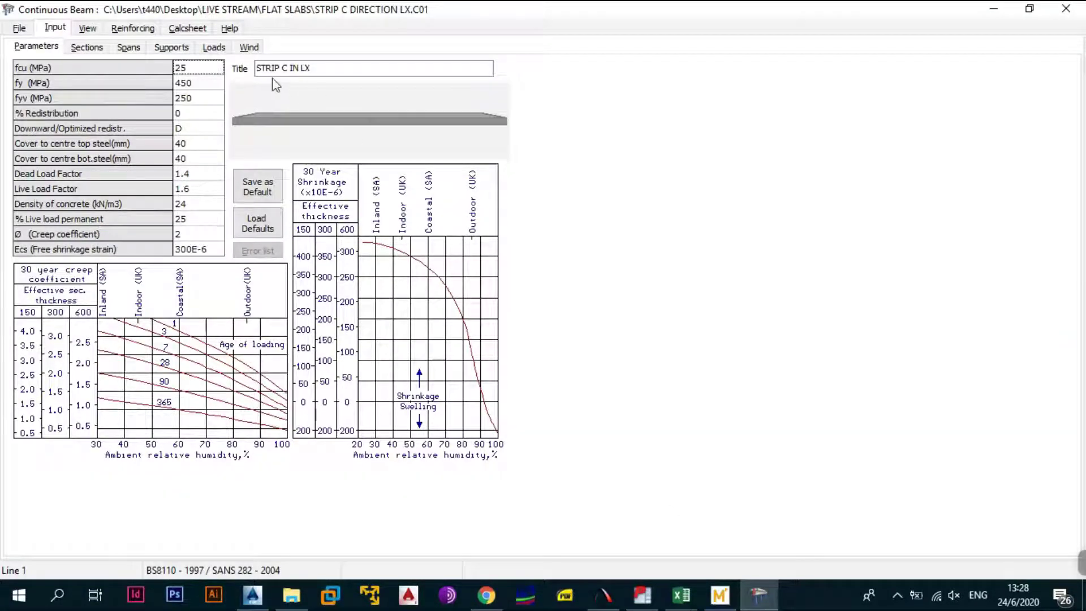
# Check the beam section properties: 250 slab depth and 2500 strip width
pyautogui.moveTo(186, 68); pyautogui.dragTo(195, 250)
pyautogui.click(99, 46)
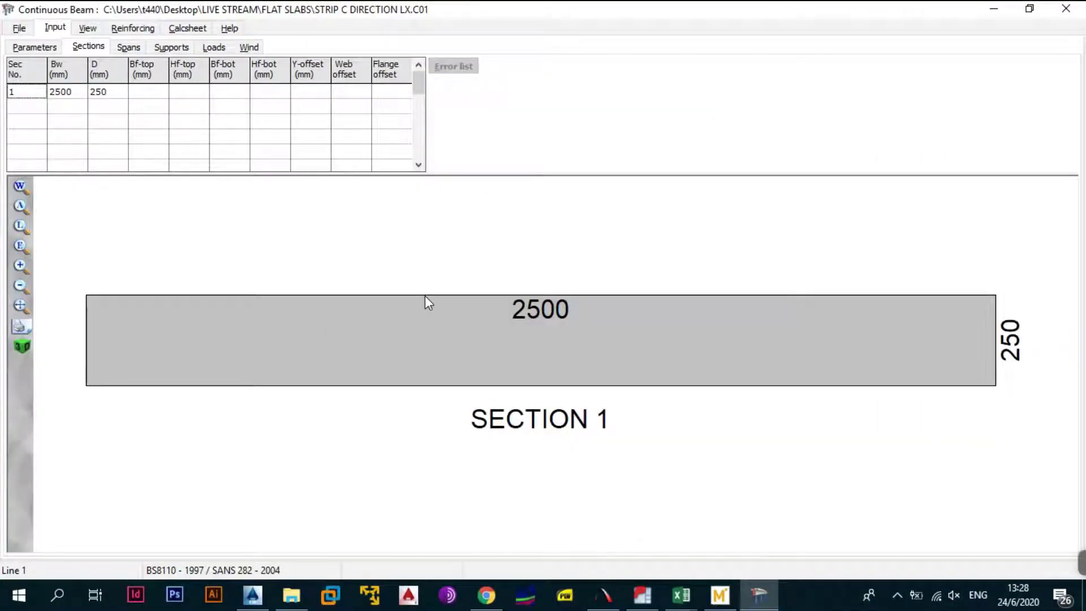
pyautogui.click(98, 93)
pyautogui.click(66, 96)
# Glance at the slab drawing, then return to the Continuous Beam model
pyautogui.click(252, 594)
pyautogui.scroll(5, 546, 286)
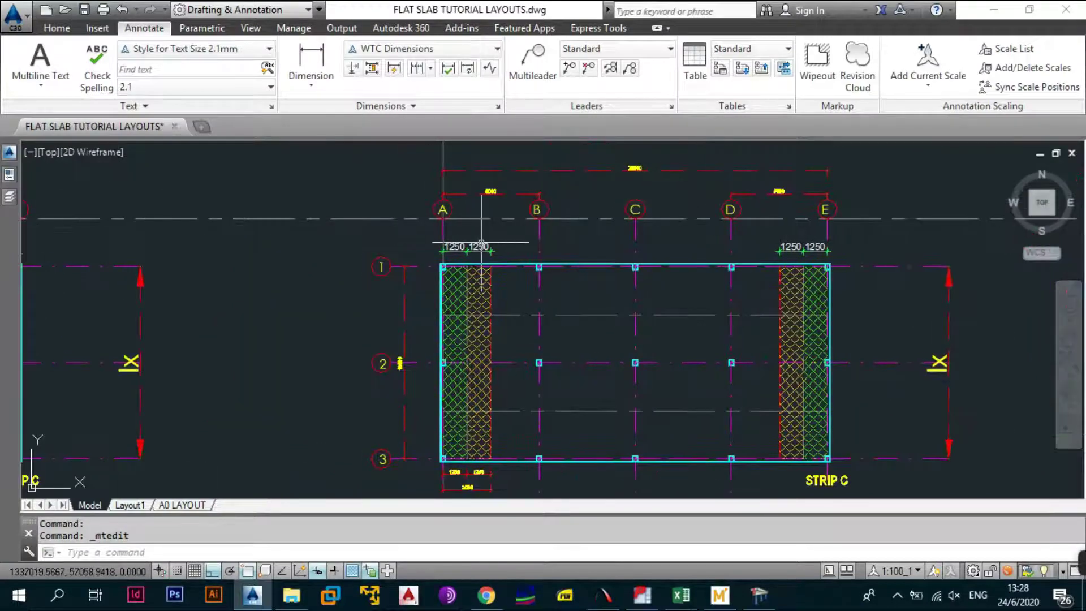
pyautogui.scroll(-4, 546, 286)
pyautogui.scroll(5, 431, 280)
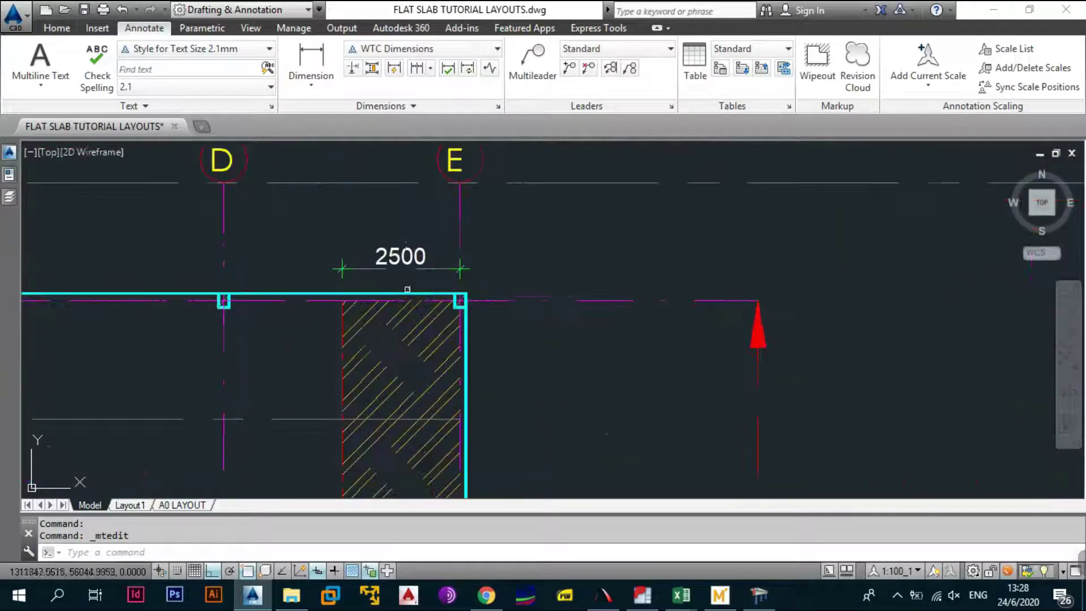
pyautogui.scroll(-3, 406, 258)
pyautogui.click(759, 594)
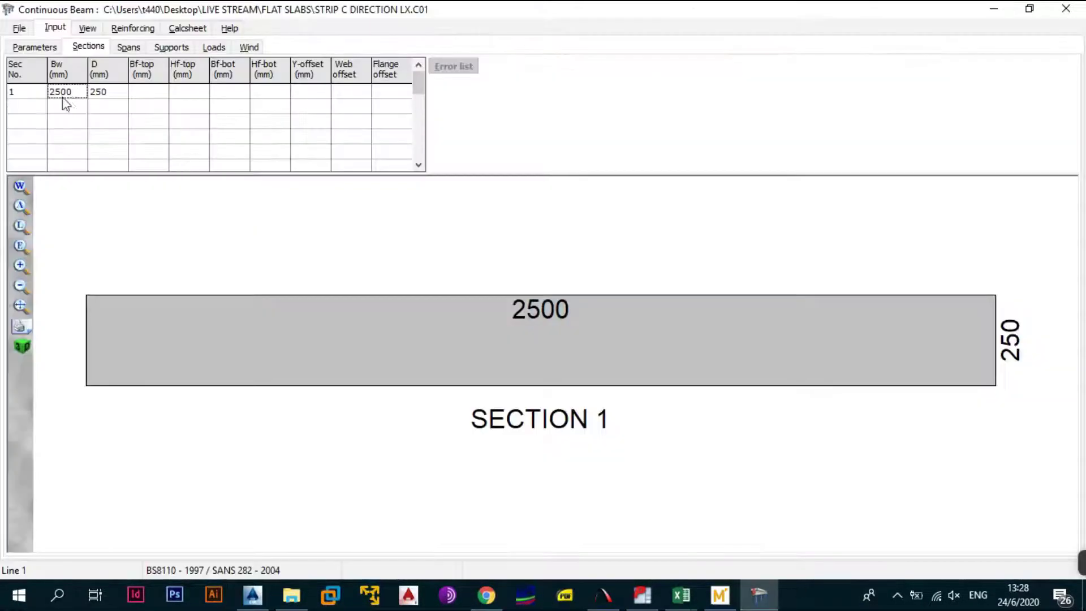
# Review the two 5 m spans, the three column supports and the 5.75/10 kN/m loads
pyautogui.click(131, 47)
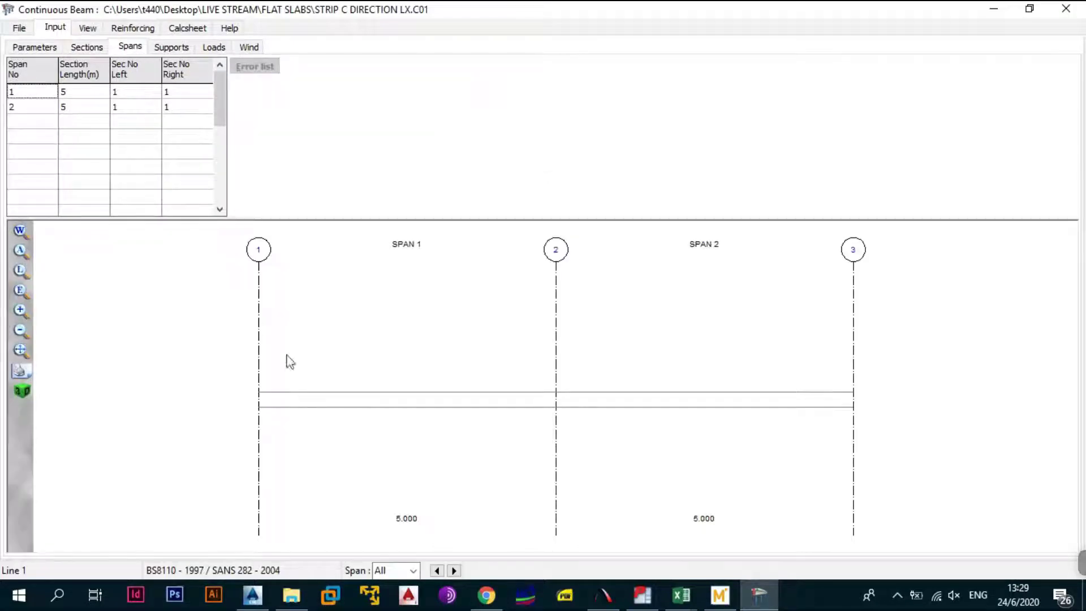
pyautogui.click(163, 48)
pyautogui.moveTo(96, 101); pyautogui.dragTo(145, 134)
pyautogui.click(113, 101)
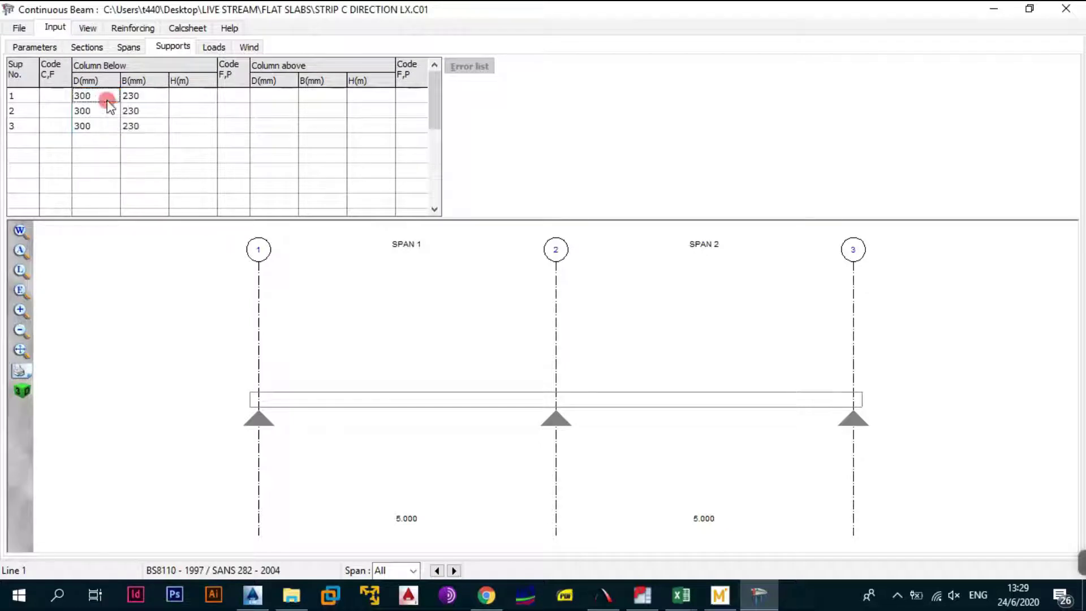
pyautogui.click(215, 48)
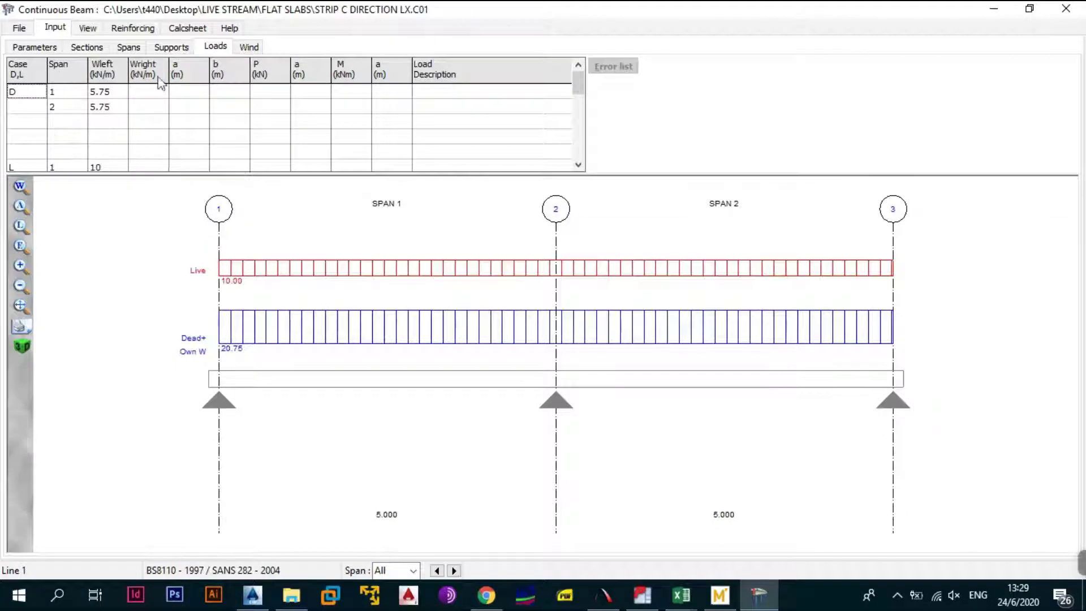
pyautogui.moveTo(682, 594)
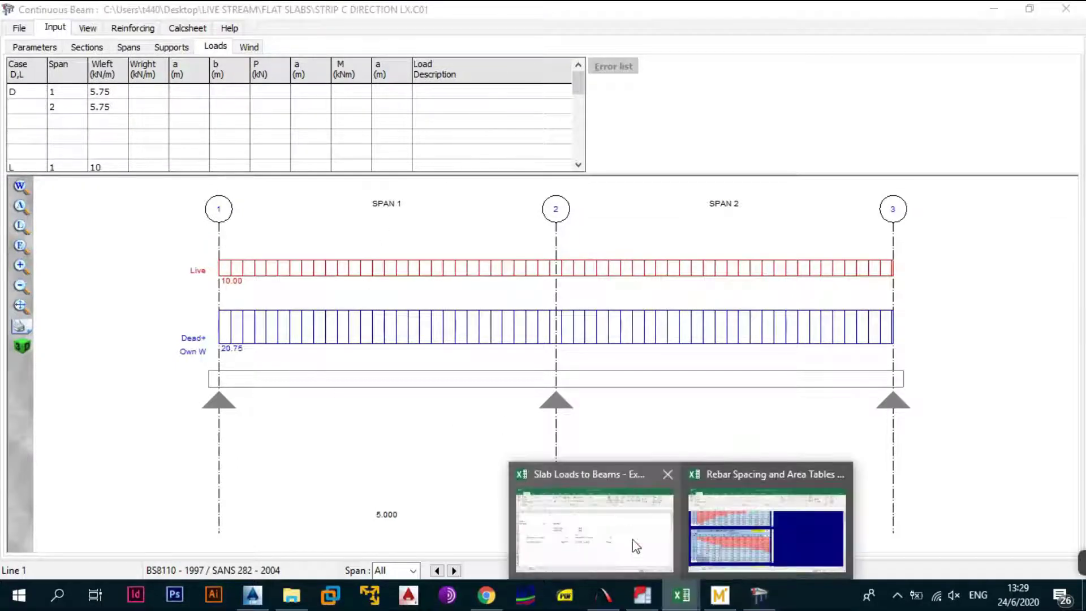
pyautogui.click(636, 544)
# Enter 2.5 as the strip length in K5, halving the screed load to 2.875 kN/m
pyautogui.click(395, 278)
pyautogui.scroll(2, 597, 301)
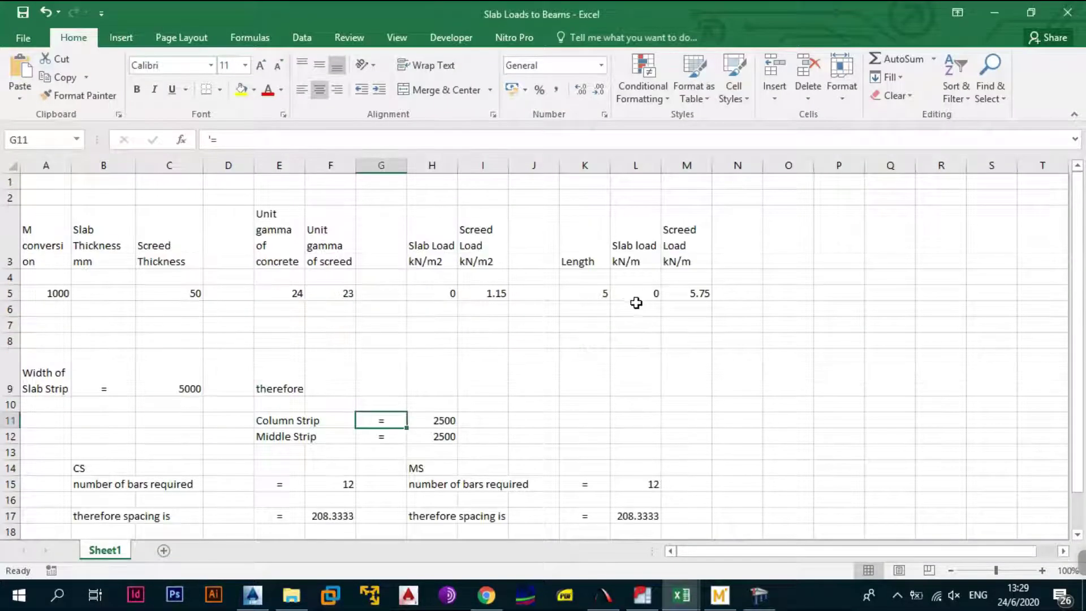
pyautogui.click(602, 294)
pyautogui.write('2.5')
pyautogui.click(600, 338)
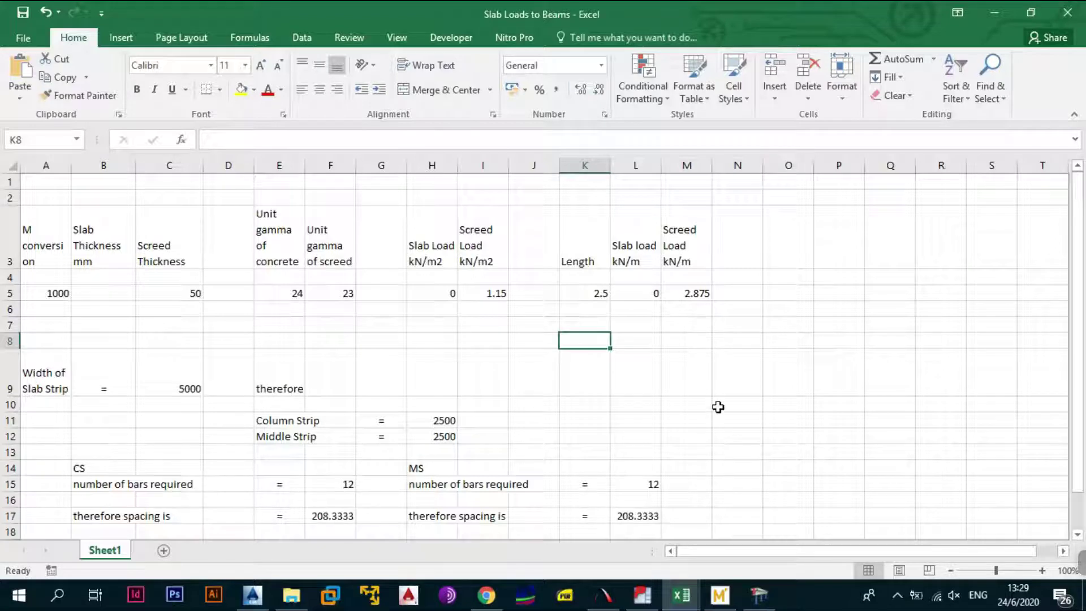
pyautogui.click(759, 596)
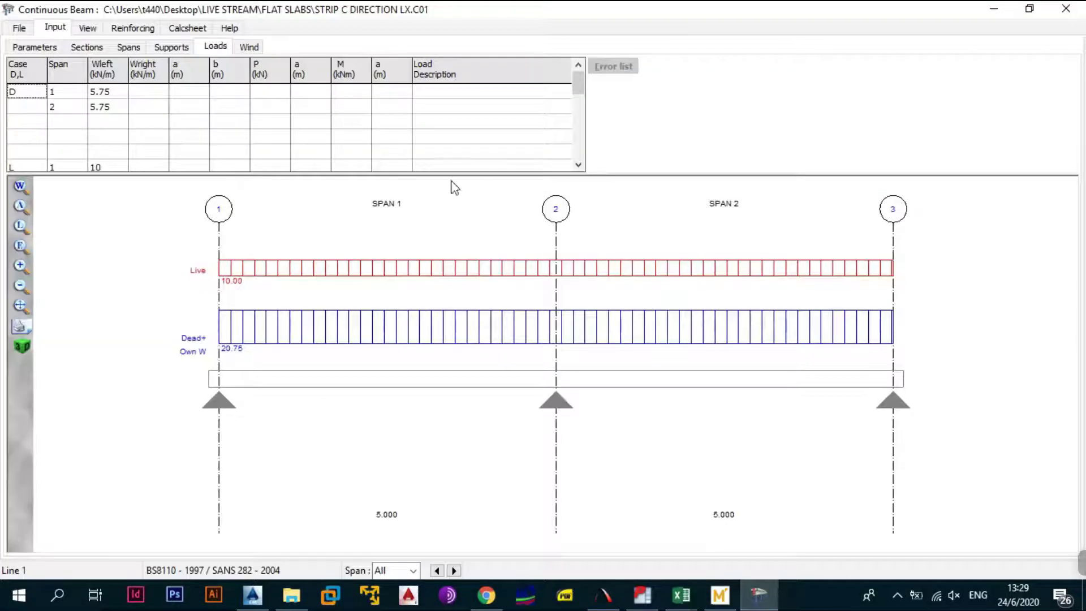
# Enter 2.875 kN/m as the dead load for spans 1 and 2
pyautogui.click(118, 92)
pyautogui.write('2')
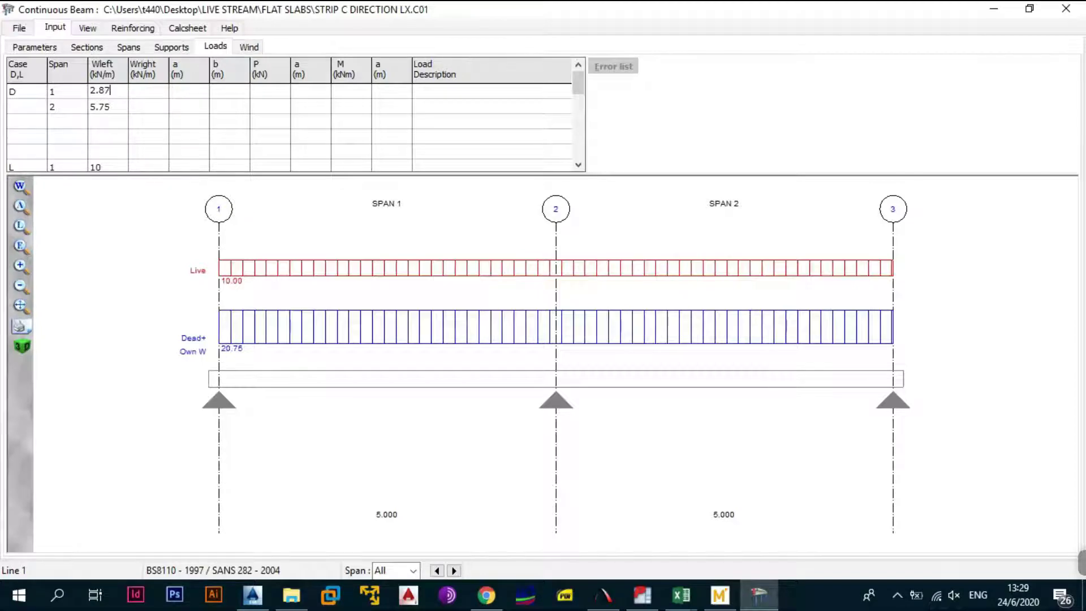
pyautogui.write('.875')
pyautogui.click(113, 106)
pyautogui.click(112, 93)
pyautogui.click(114, 109)
pyautogui.write('2.875')
pyautogui.click(195, 120)
# Describe the dead load on both spans as 'Screed Load'
pyautogui.click(423, 96)
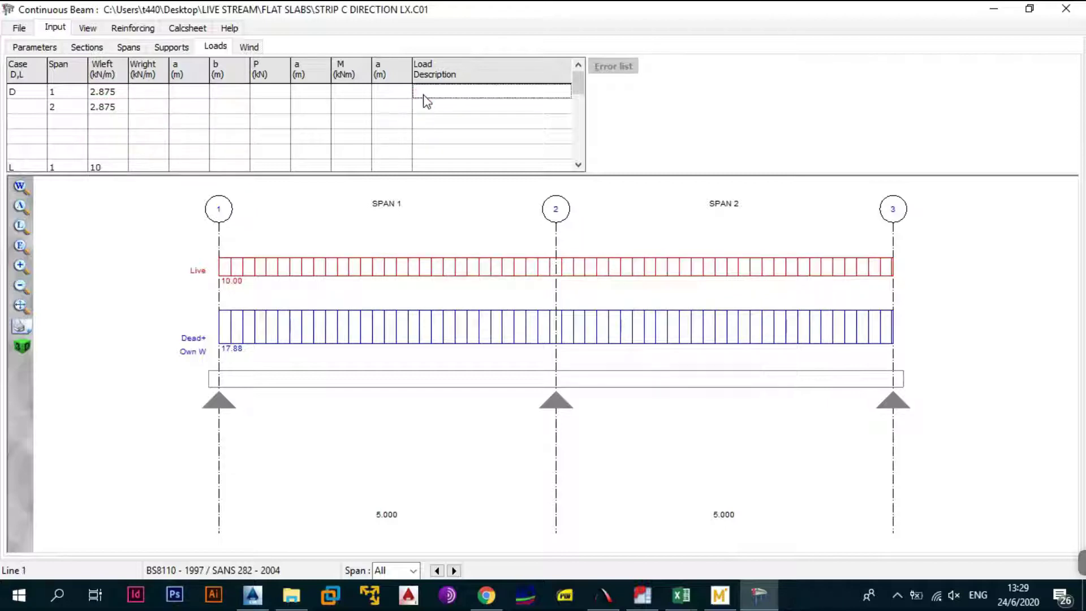
pyautogui.write('S')
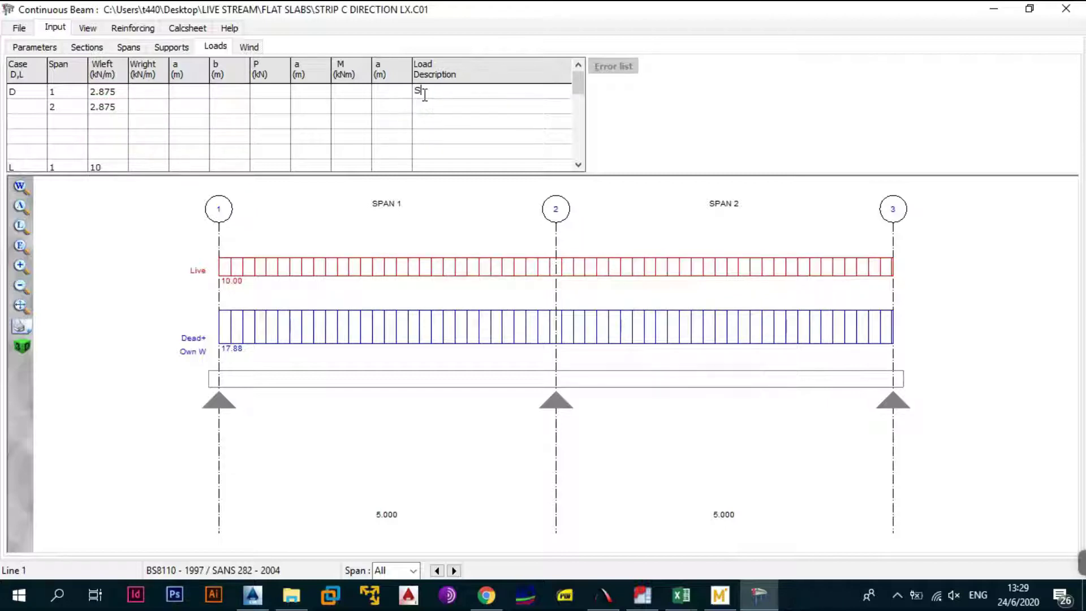
pyautogui.write('creed Load')
pyautogui.click(436, 101)
pyautogui.click(434, 97)
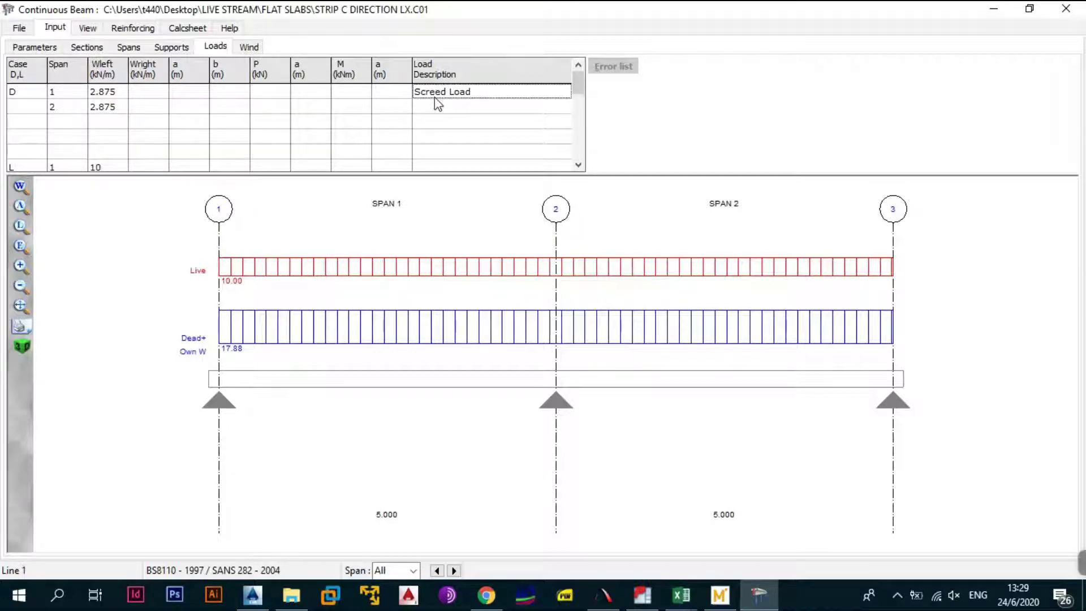
pyautogui.click(434, 107)
pyautogui.hotkey('ctrl', 'v')
pyautogui.click(440, 138)
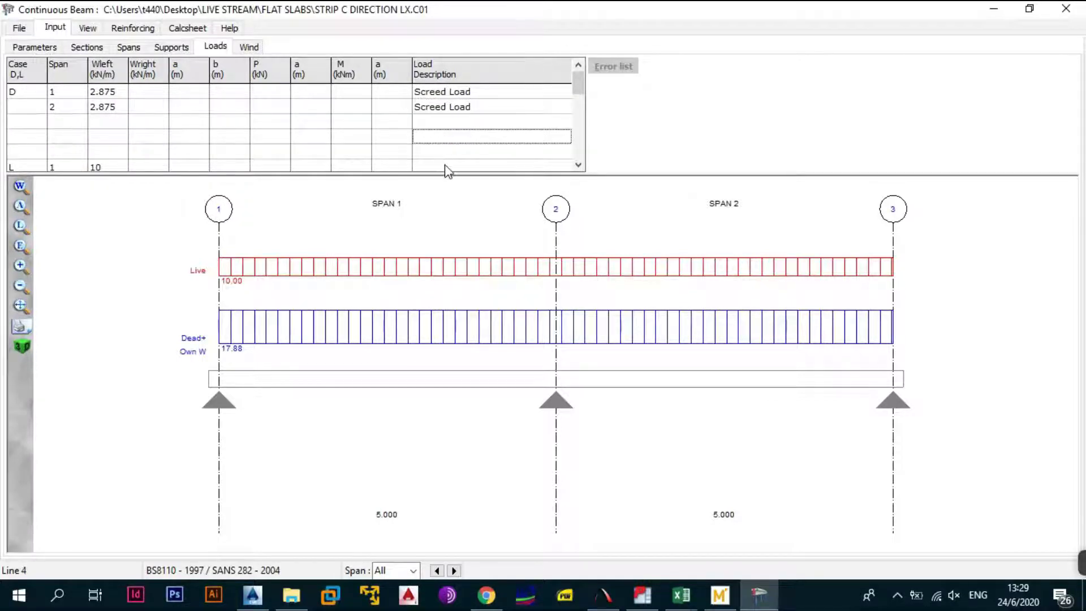
# Describe the live load on both spans as 'Live Load'
pyautogui.click(445, 164)
pyautogui.write('Live Load')
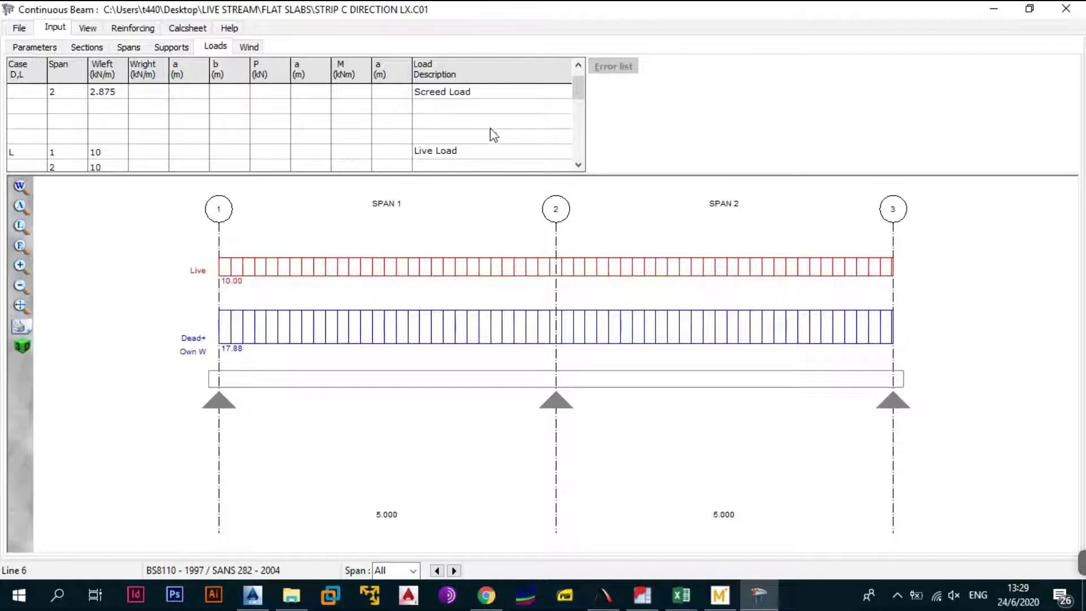
pyautogui.click(479, 153)
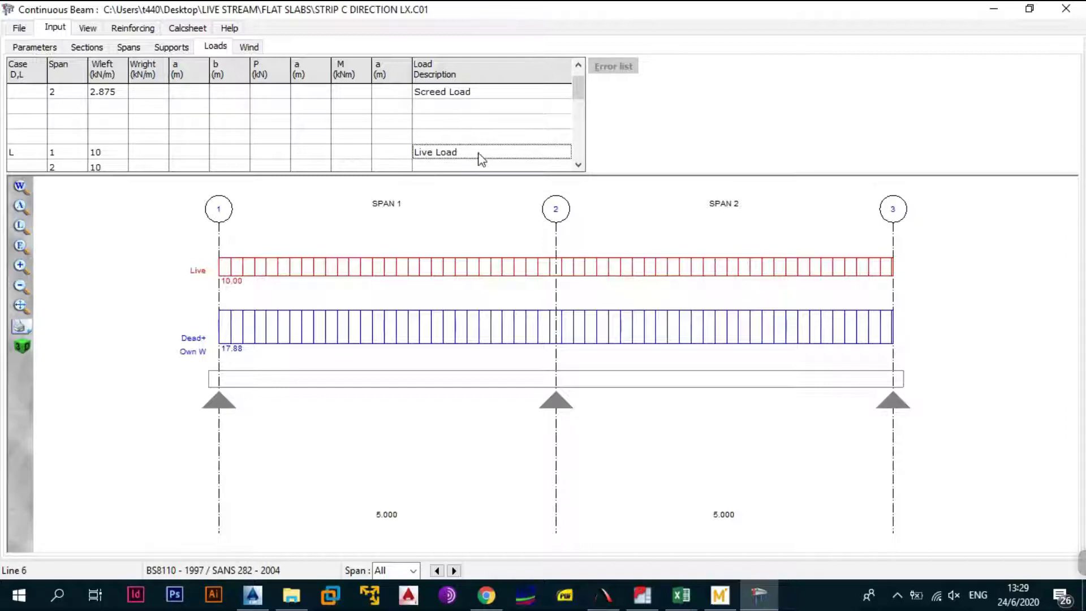
pyautogui.press('Down')
pyautogui.write('Live Load')
pyautogui.click(478, 124)
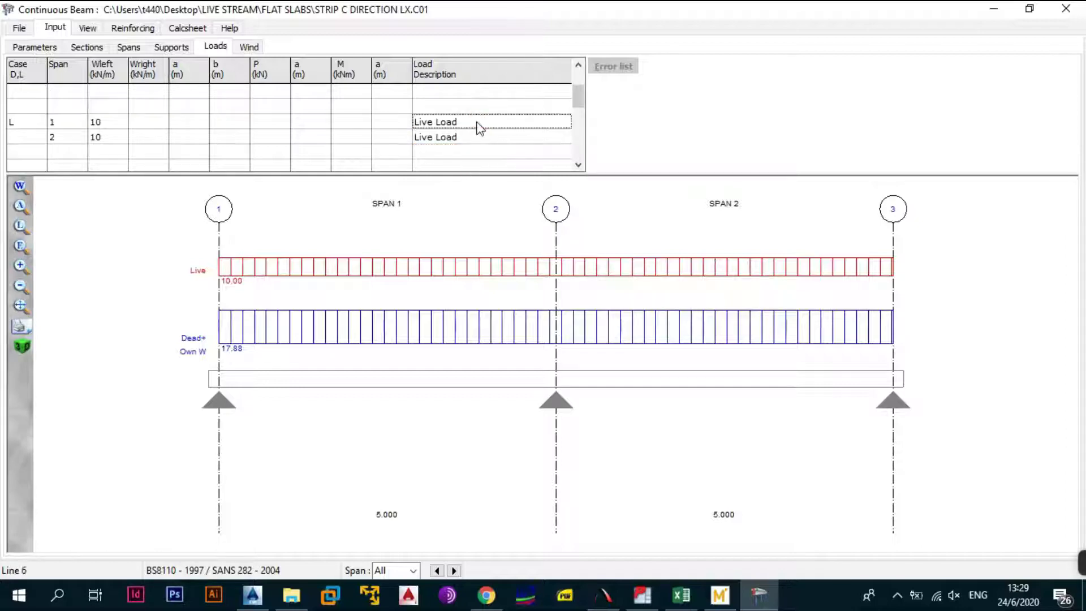
pyautogui.click(334, 154)
# Review the completed load rows and bring up the Wind input page
pyautogui.scroll(7, 341, 130)
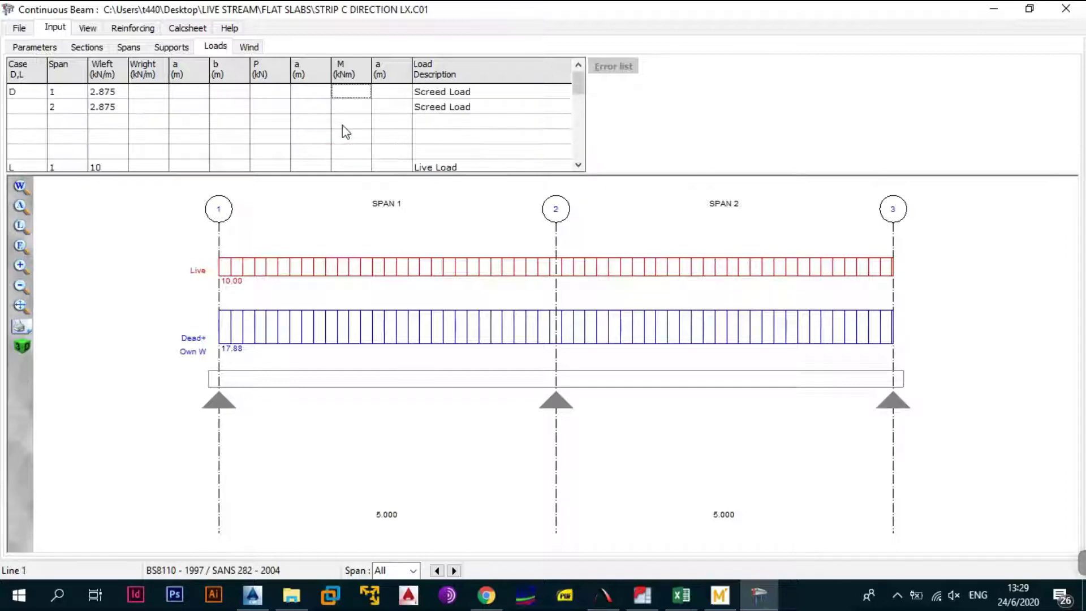
pyautogui.press('Down')
pyautogui.press('Down')
pyautogui.press('Down')
pyautogui.press('Down')
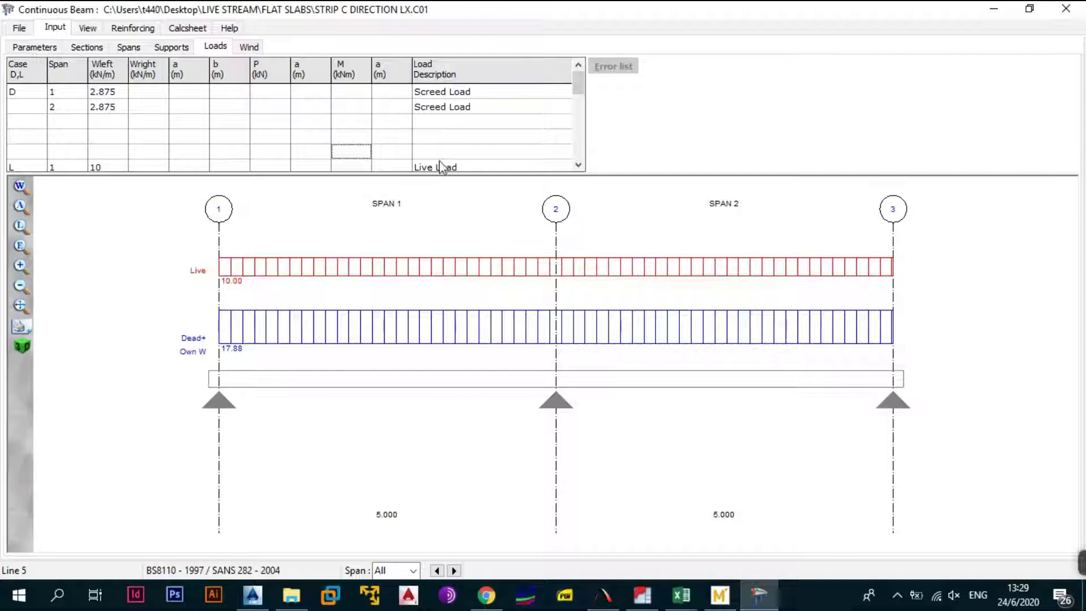
pyautogui.press('pagedown')
pyautogui.click(143, 138)
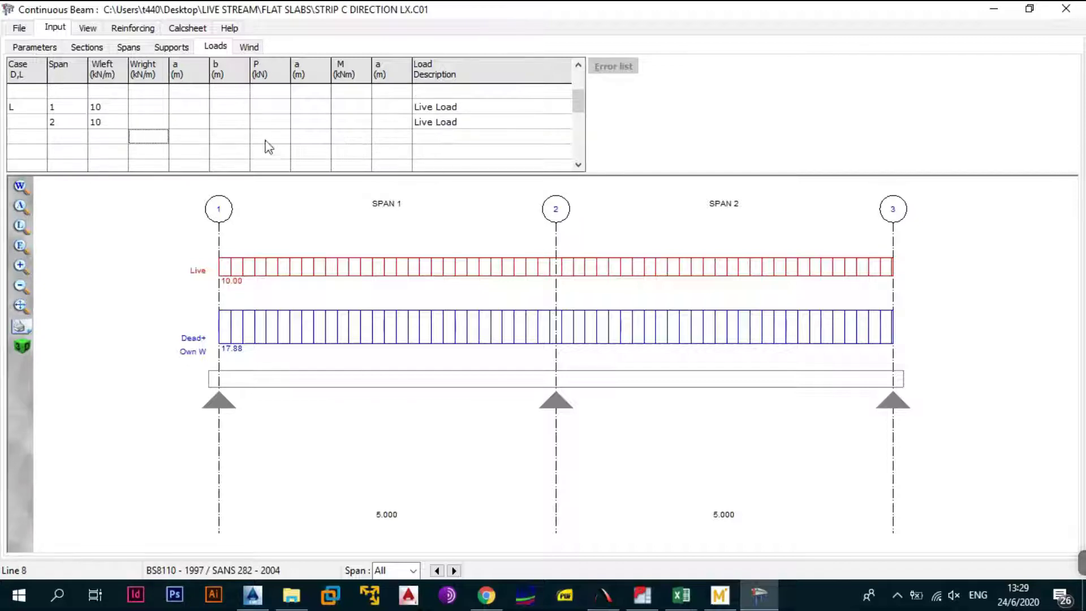
pyautogui.click(254, 49)
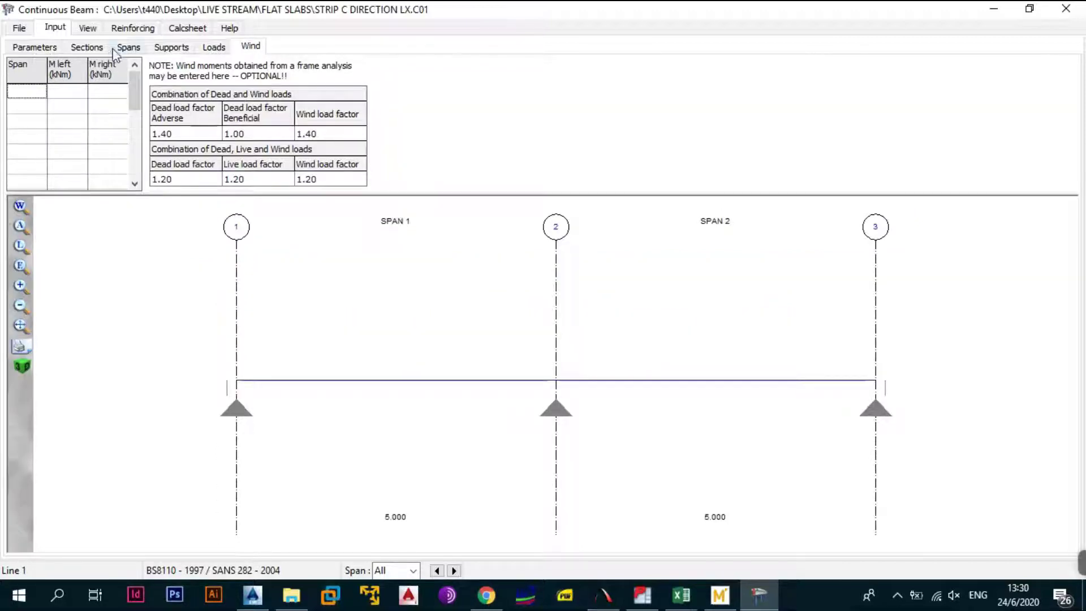
# Check the 5.656 mm long-term deflection and the 2500×250 section, then open reinforcement detailing
pyautogui.click(95, 29)
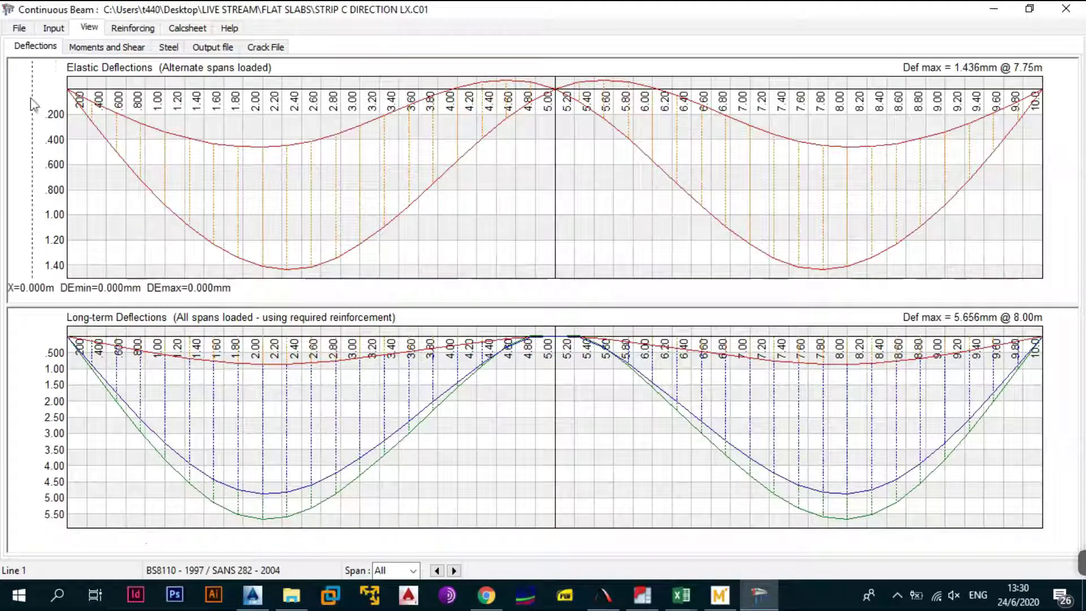
pyautogui.click(54, 28)
pyautogui.click(88, 46)
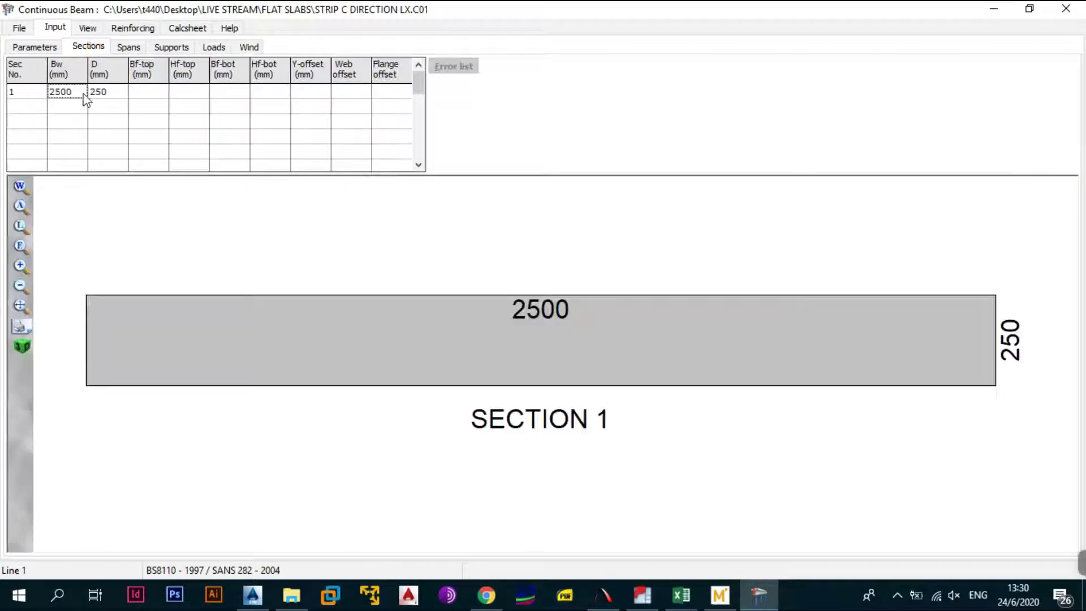
pyautogui.click(88, 28)
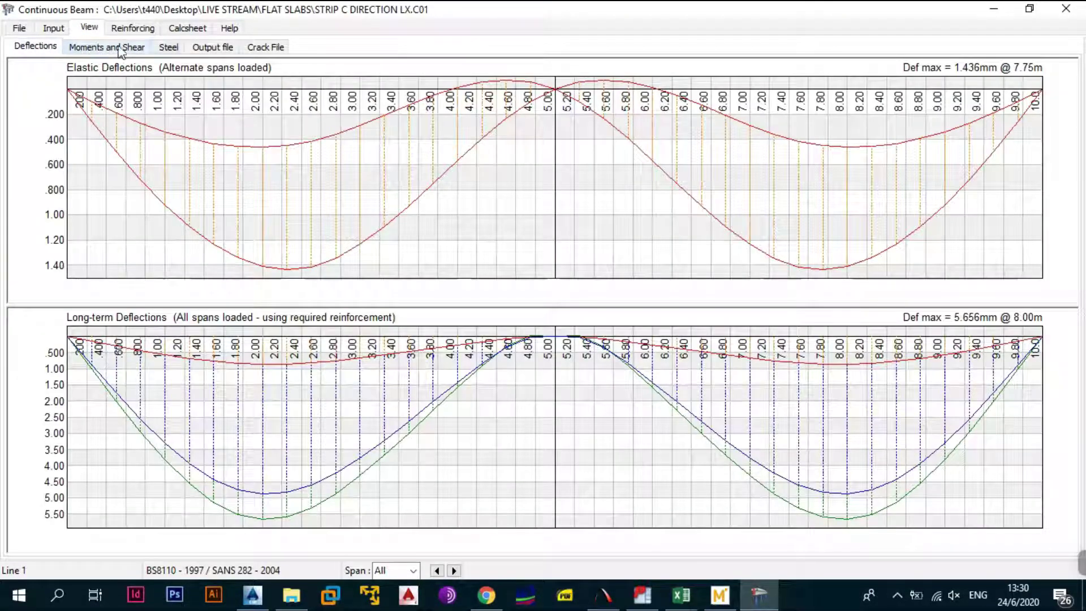
pyautogui.click(131, 29)
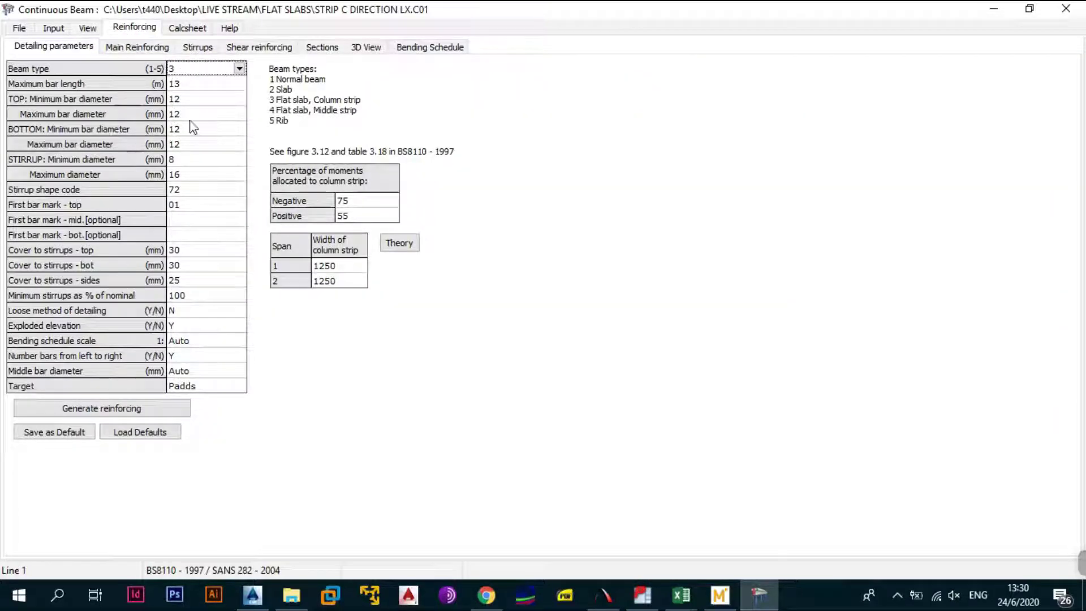
# Keep beam type 3, set side cover to 30 mm and regenerate the strip reinforcement
pyautogui.click(239, 69)
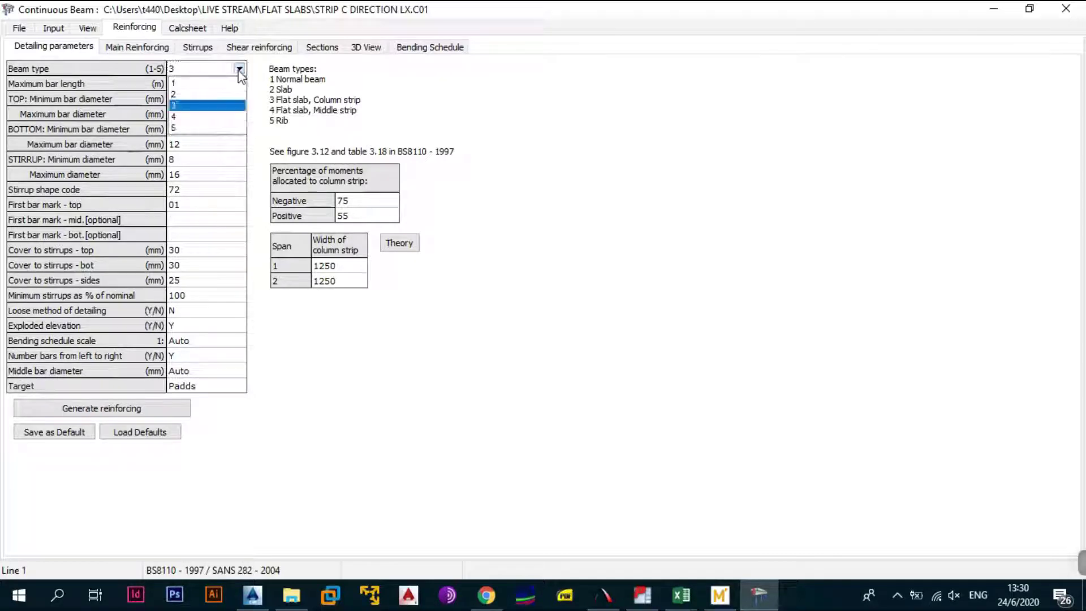
pyautogui.click(239, 69)
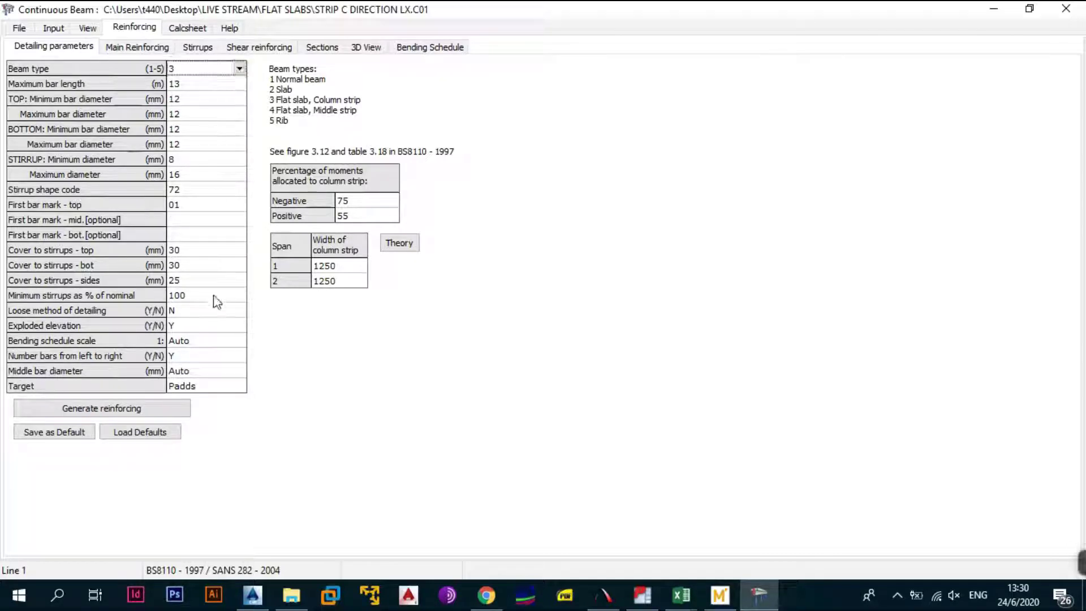
pyautogui.click(199, 282)
pyautogui.write('30')
pyautogui.click(181, 316)
pyautogui.click(148, 412)
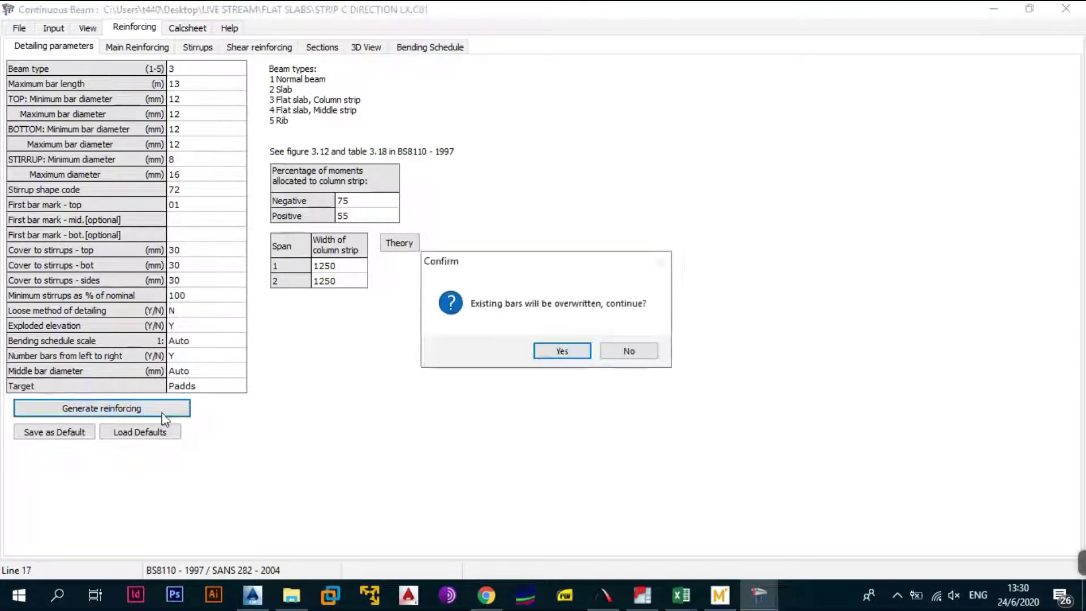
pyautogui.click(560, 352)
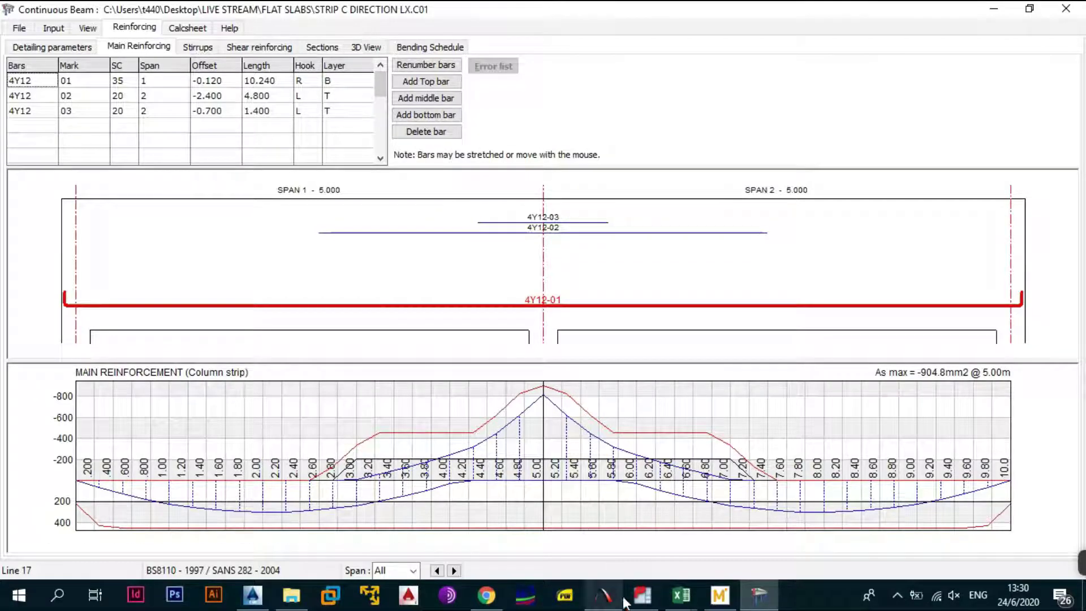
# Glance at the PADDS drawing, then bring the Slab Loads to Beams workbook forward
pyautogui.click(642, 596)
pyautogui.scroll(3, 433, 216)
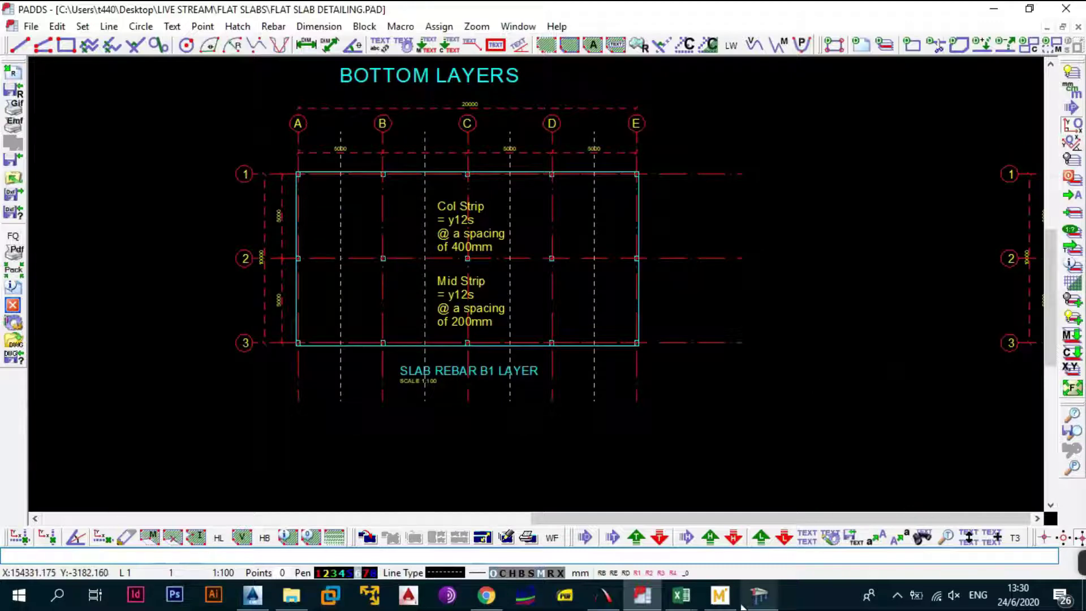
pyautogui.click(758, 596)
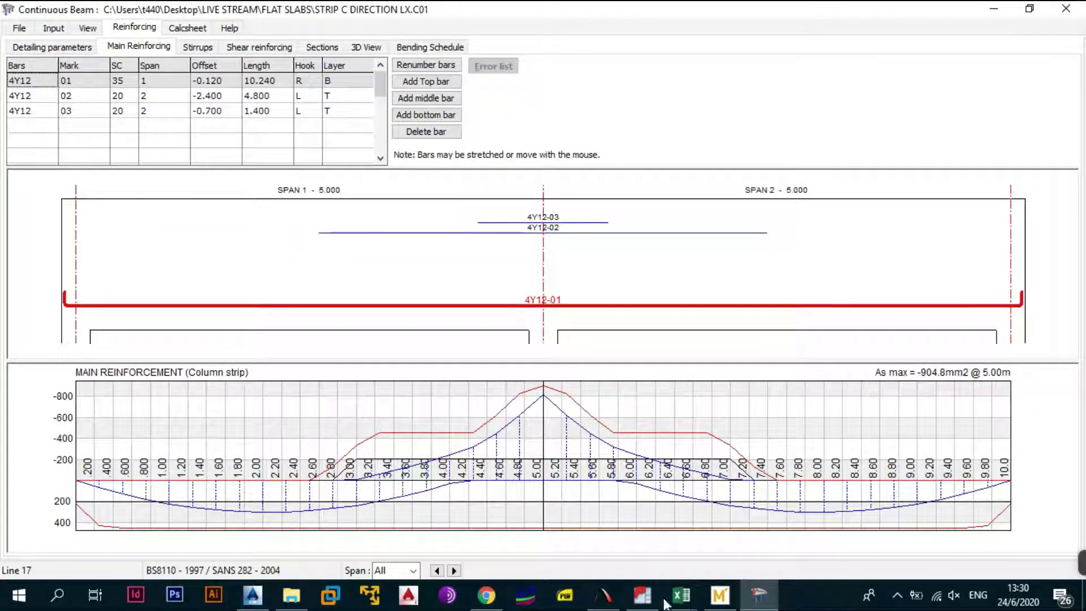
pyautogui.click(682, 595)
pyautogui.click(650, 538)
# Enter strip width 2500 in C9, 4 column-strip bars in F15 and 8 middle-strip bars in L15
pyautogui.click(111, 282)
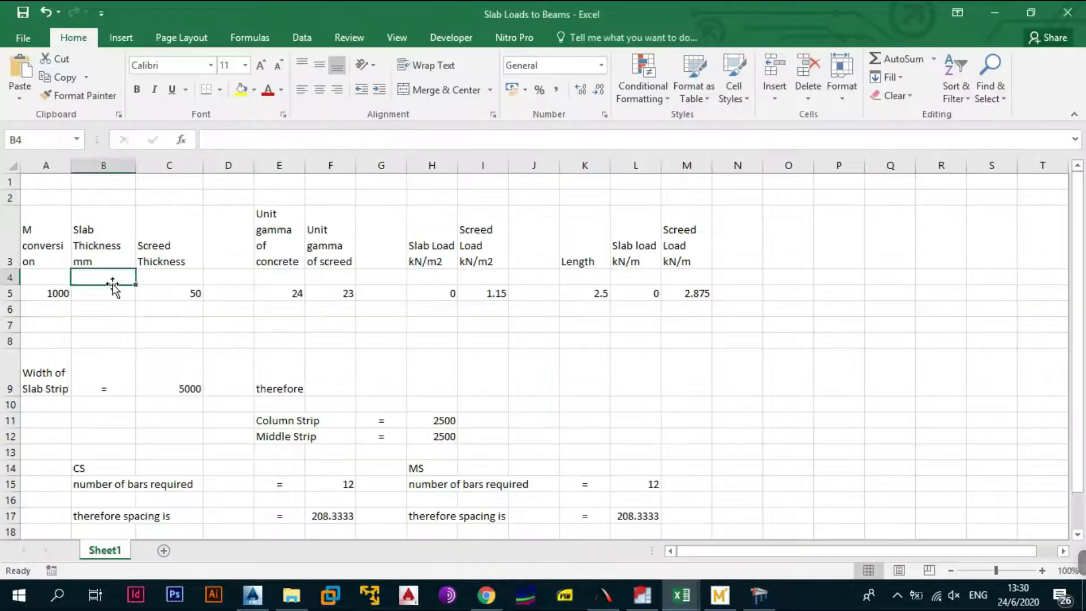
pyautogui.scroll(-1, 192, 419)
pyautogui.click(180, 293)
pyautogui.press('BackSpace')
pyautogui.write('2500')
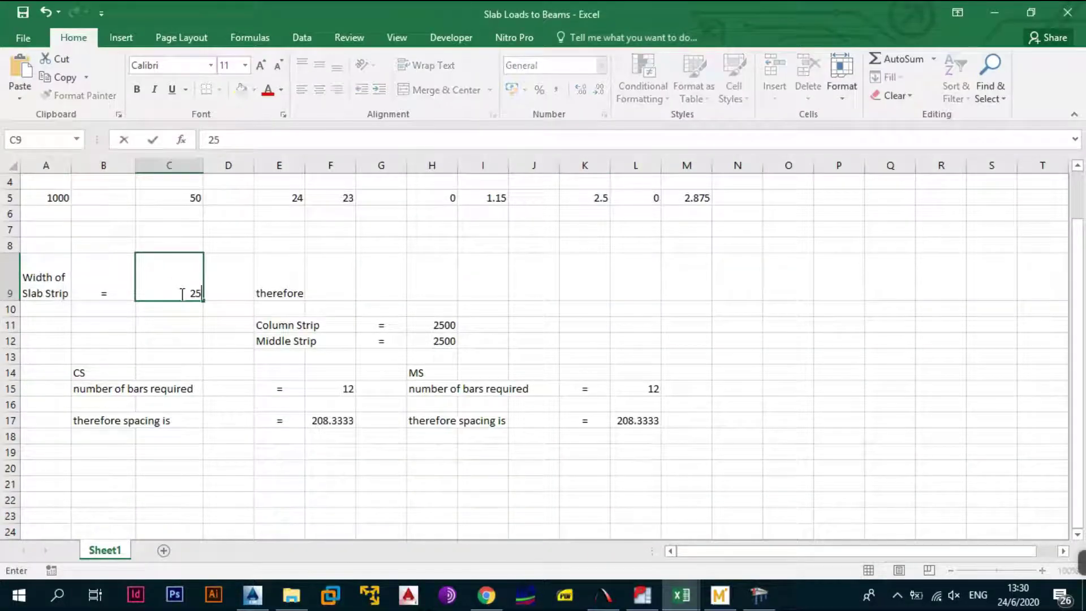
pyautogui.click(186, 324)
pyautogui.click(318, 387)
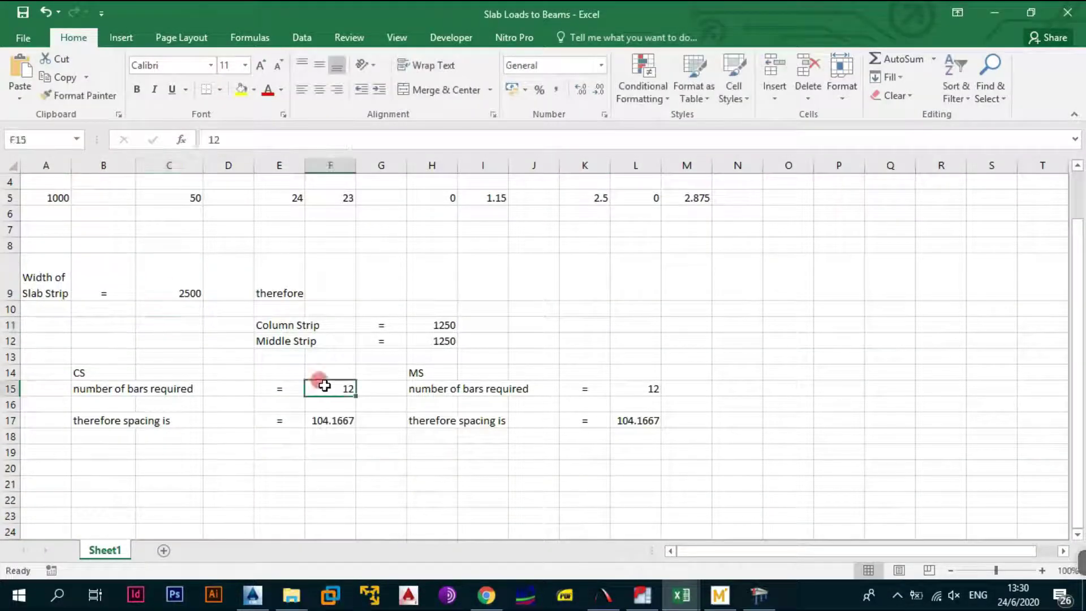
pyautogui.write('4')
pyautogui.click(654, 389)
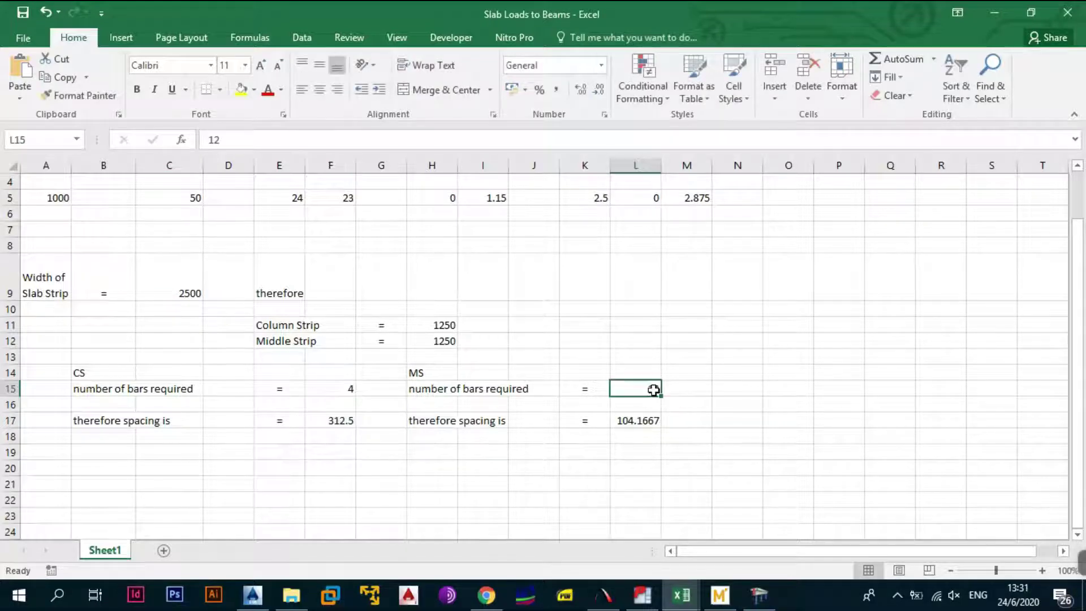
pyautogui.write('8')
pyautogui.click(679, 436)
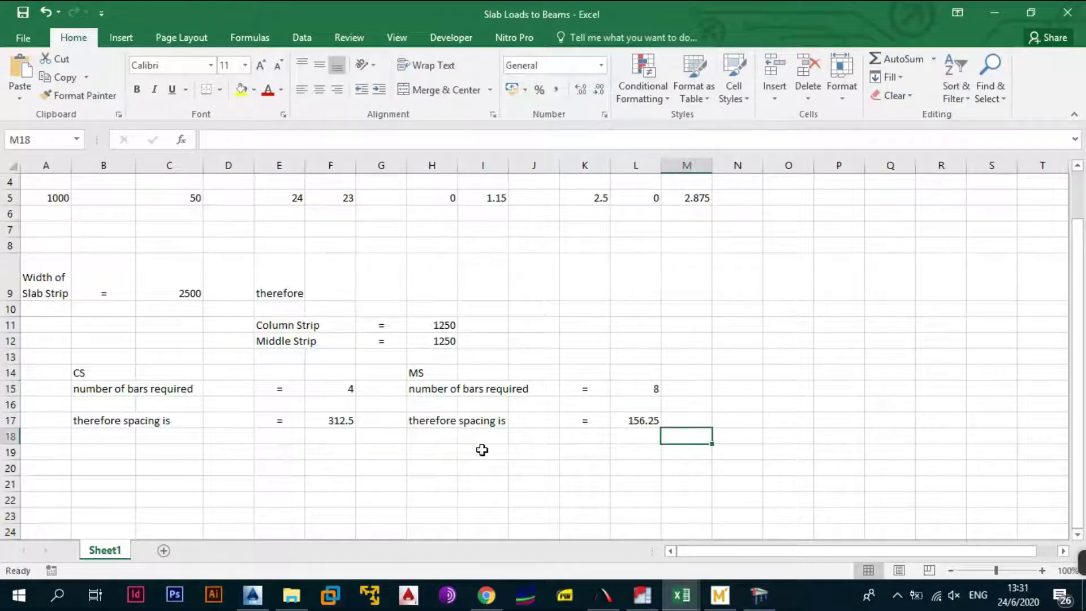
pyautogui.click(333, 390)
pyautogui.click(342, 420)
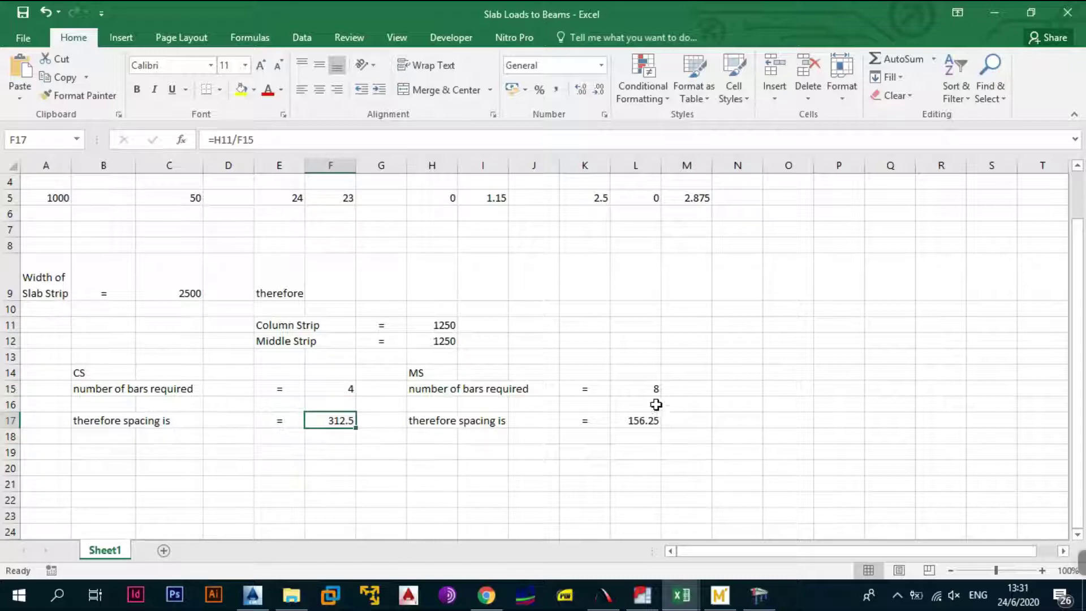
# Compare the Continuous Beam reinforcing results with the spreadsheet, then switch to PADDS
pyautogui.click(761, 595)
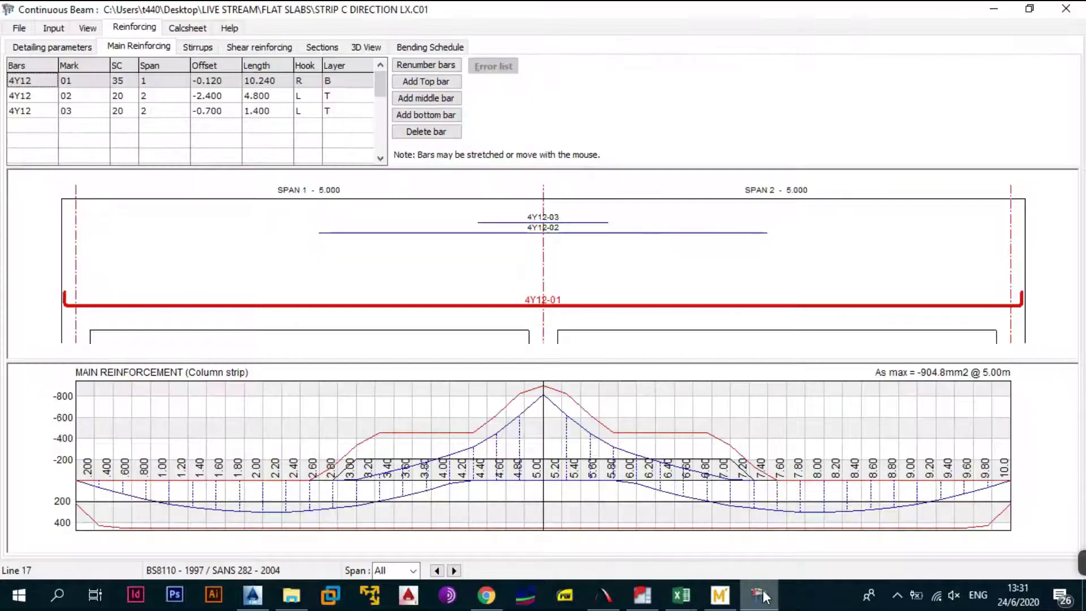
pyautogui.click(761, 596)
pyautogui.click(761, 595)
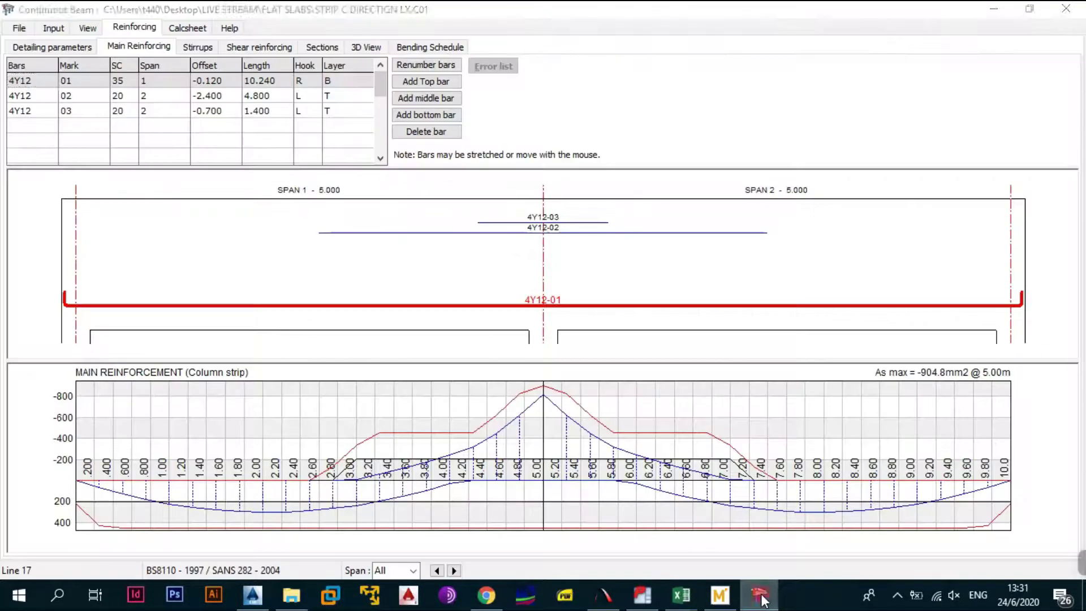
pyautogui.click(761, 595)
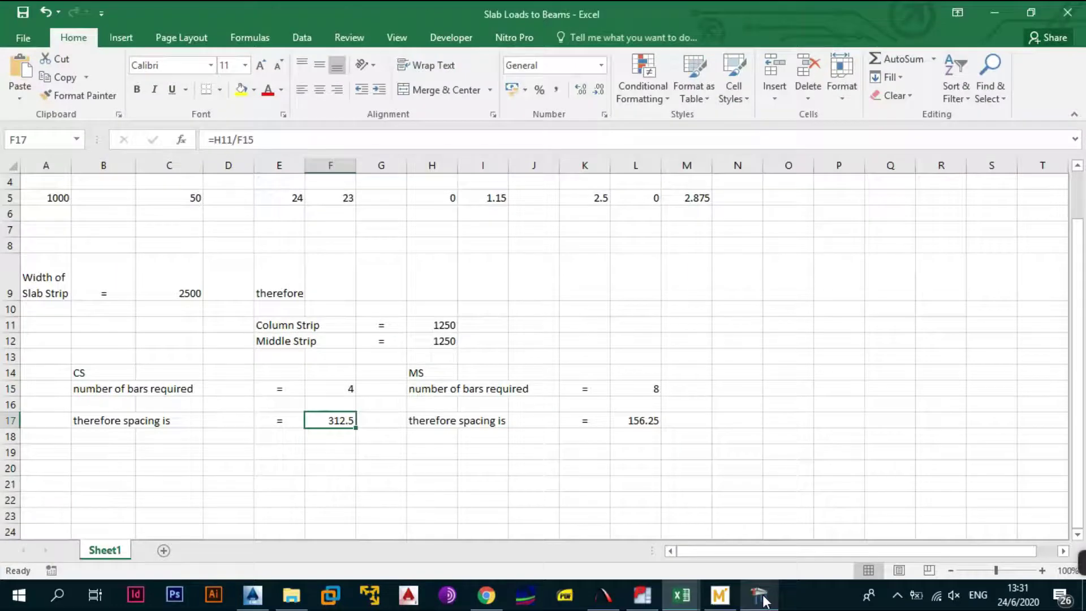
pyautogui.click(761, 596)
pyautogui.click(643, 596)
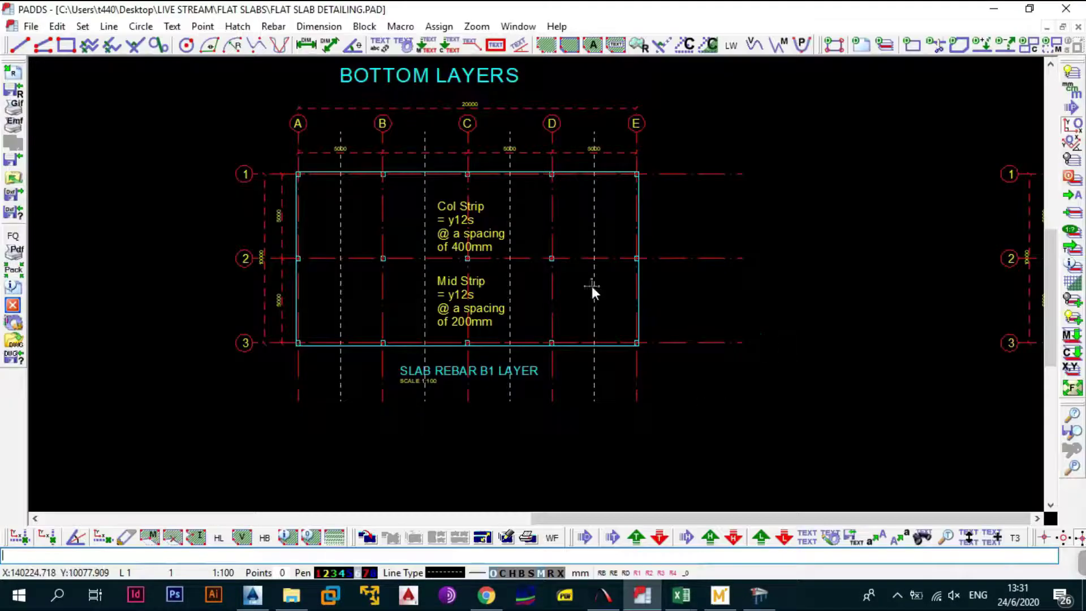
# Copy the bottom-layer Col Strip label into bay A–B
pyautogui.moveTo(592, 286); pyautogui.dragTo(664, 371)
pyautogui.hotkey('alt', 'a')
pyautogui.press('Escape')
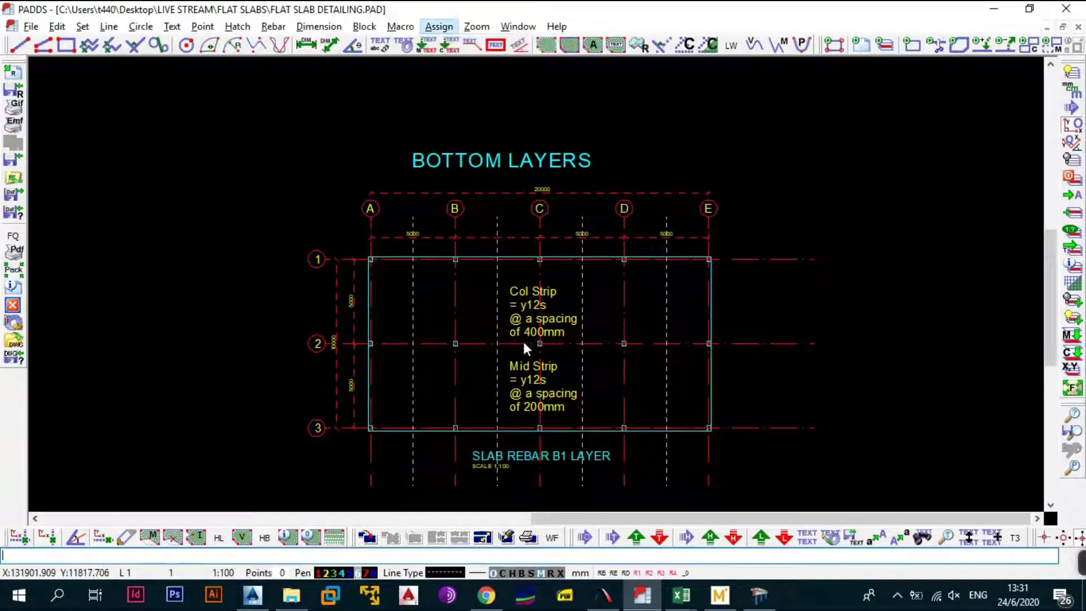
pyautogui.hotkey('alt', 'b')
pyautogui.press('c')
pyautogui.click(524, 342)
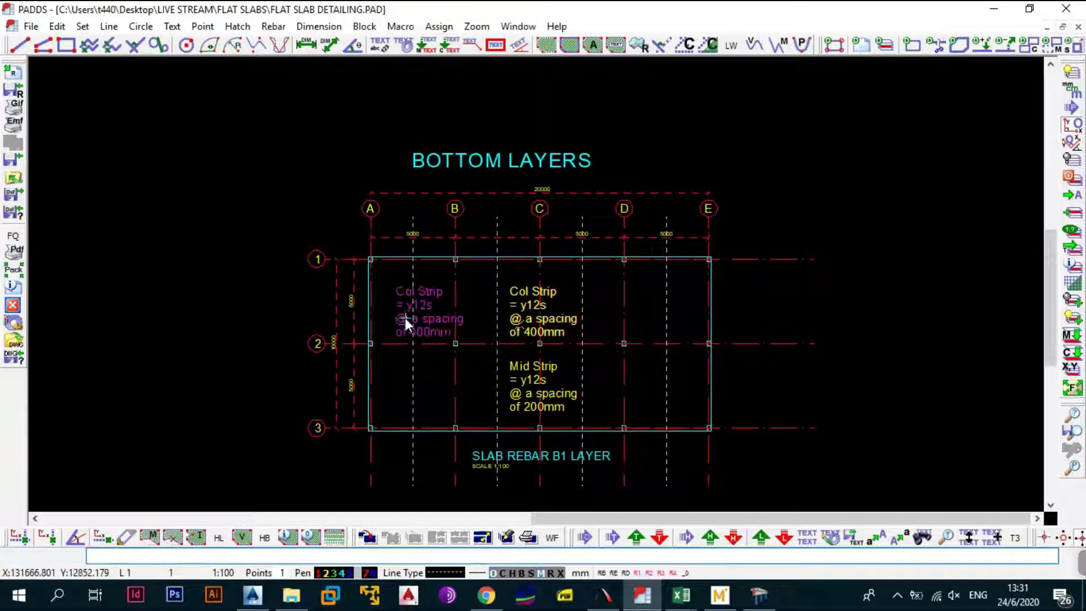
pyautogui.click(395, 317)
# Change the copied label's bar spacing to 300mm
pyautogui.hotkey('alt', 'e')
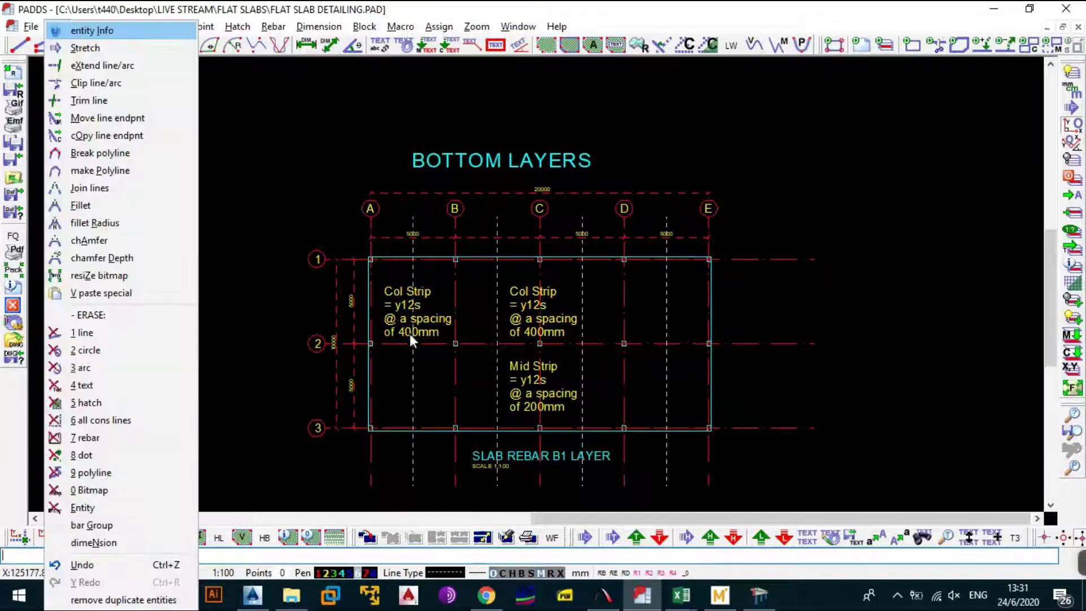
pyautogui.press('i')
pyautogui.click(411, 331)
pyautogui.moveTo(397, 129); pyautogui.dragTo(386, 131)
pyautogui.write('300')
pyautogui.click(624, 500)
pyautogui.moveTo(549, 355); pyautogui.dragTo(597, 346)
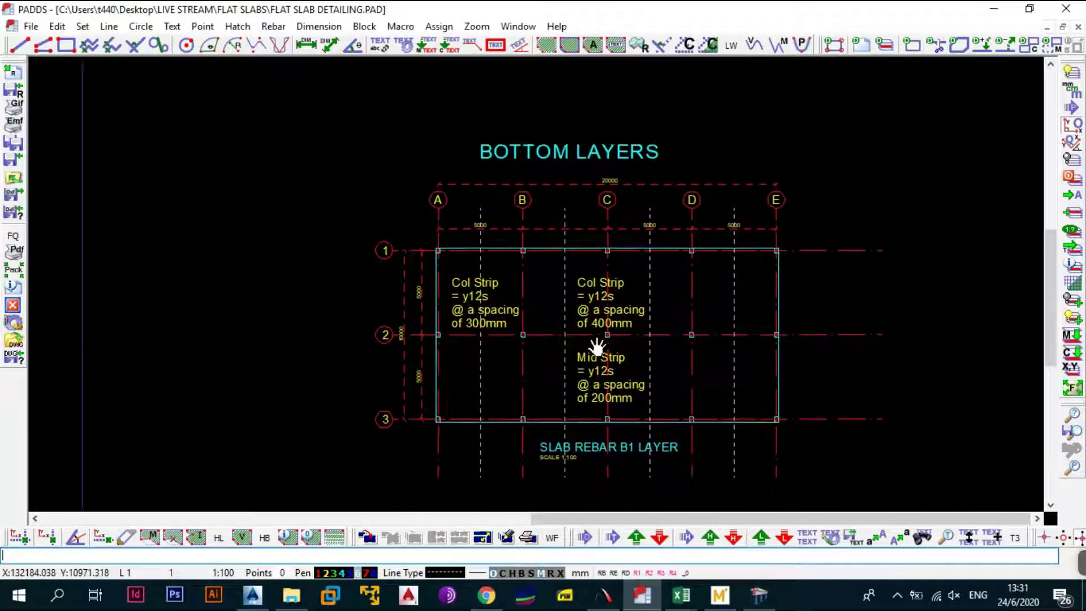
pyautogui.scroll(-3, 606, 347)
pyautogui.scroll(5, 602, 401)
# Copy the top-layers Col Strip label to column A
pyautogui.hotkey('alt', 'b')
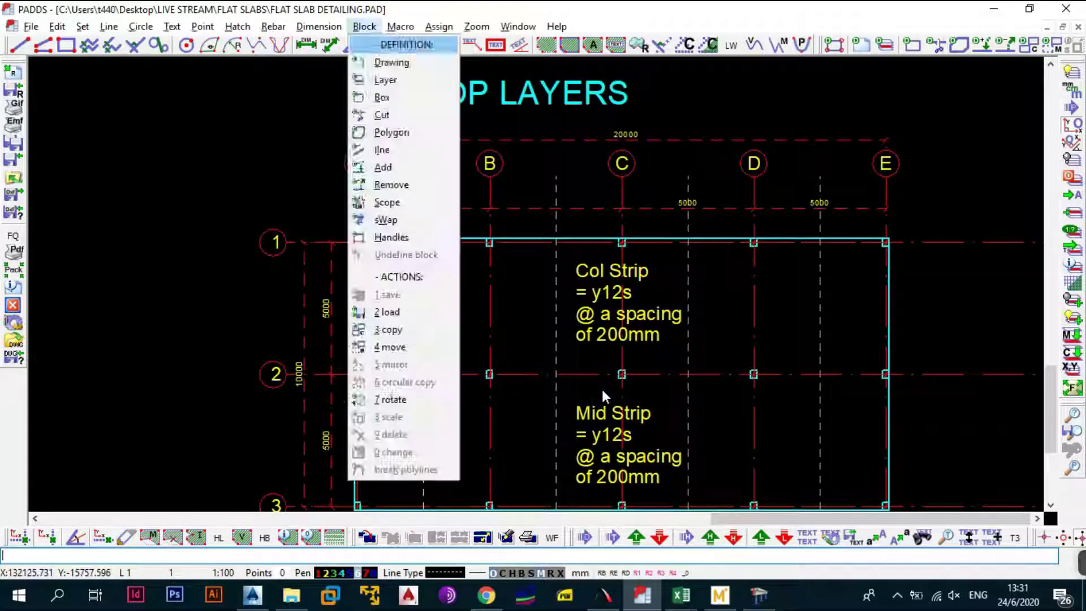
pyautogui.press('3')
pyautogui.click(598, 332)
pyautogui.click(599, 332)
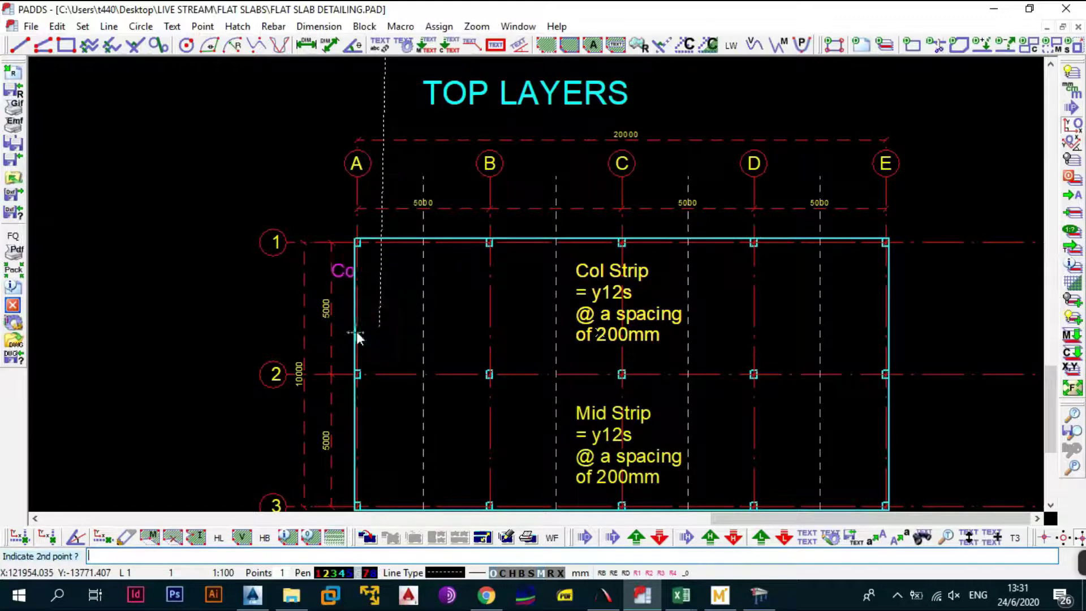
pyautogui.click(389, 332)
pyautogui.scroll(-3, 416, 322)
pyautogui.moveTo(431, 221); pyautogui.dragTo(435, 437)
pyautogui.scroll(2, 421, 177)
# Re-wrap the 300mm label so 'y12s', 'spacing' and '300mm' each sit on their own line
pyautogui.hotkey('alt', 'e')
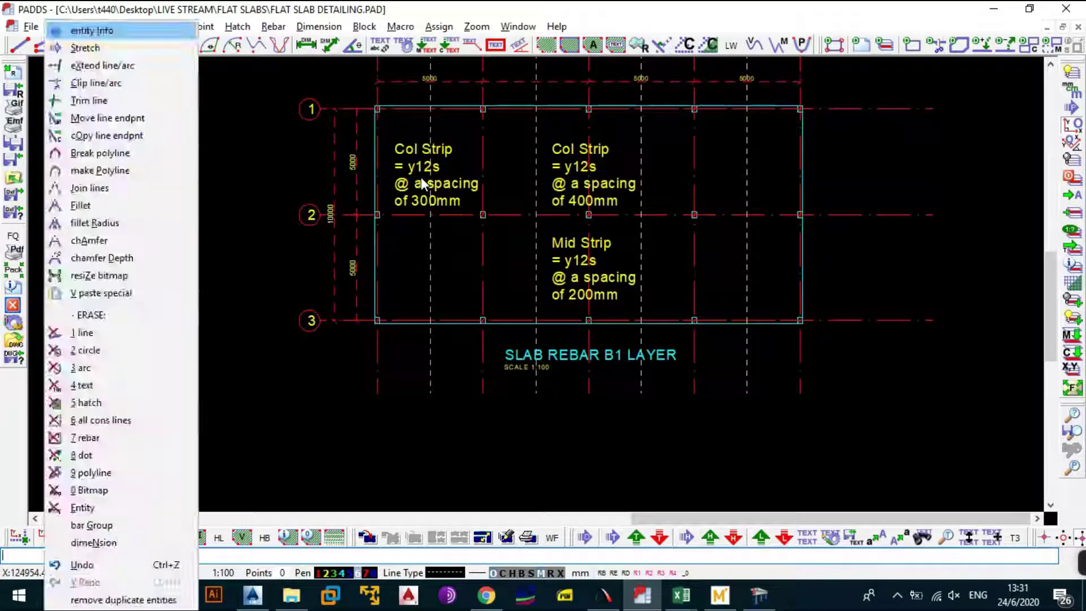
pyautogui.press('Return')
pyautogui.click(421, 177)
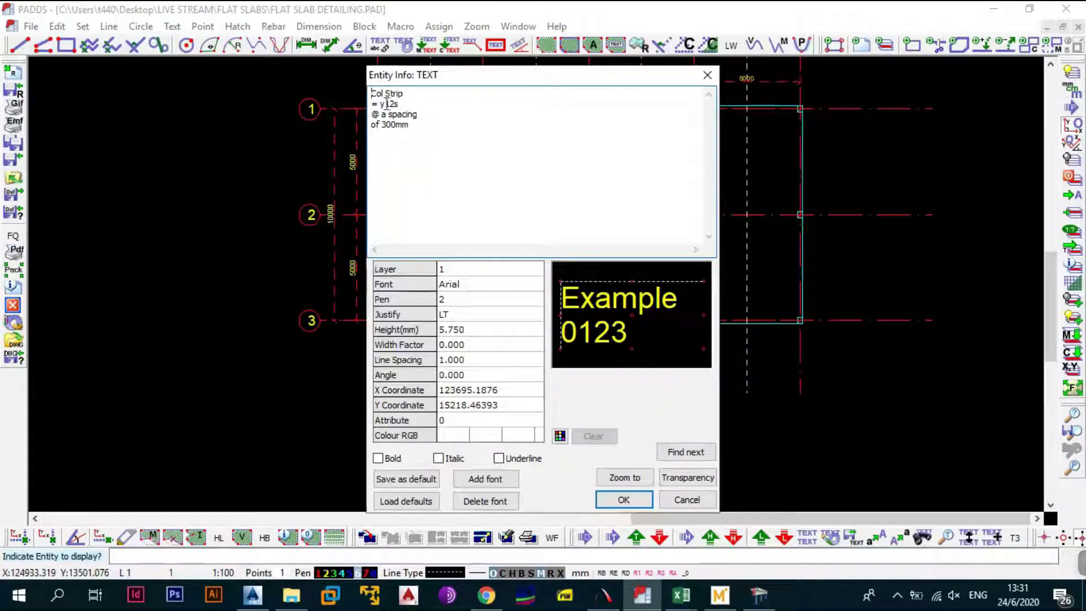
pyautogui.click(380, 104)
pyautogui.press('Return')
pyautogui.click(389, 125)
pyautogui.press('Return')
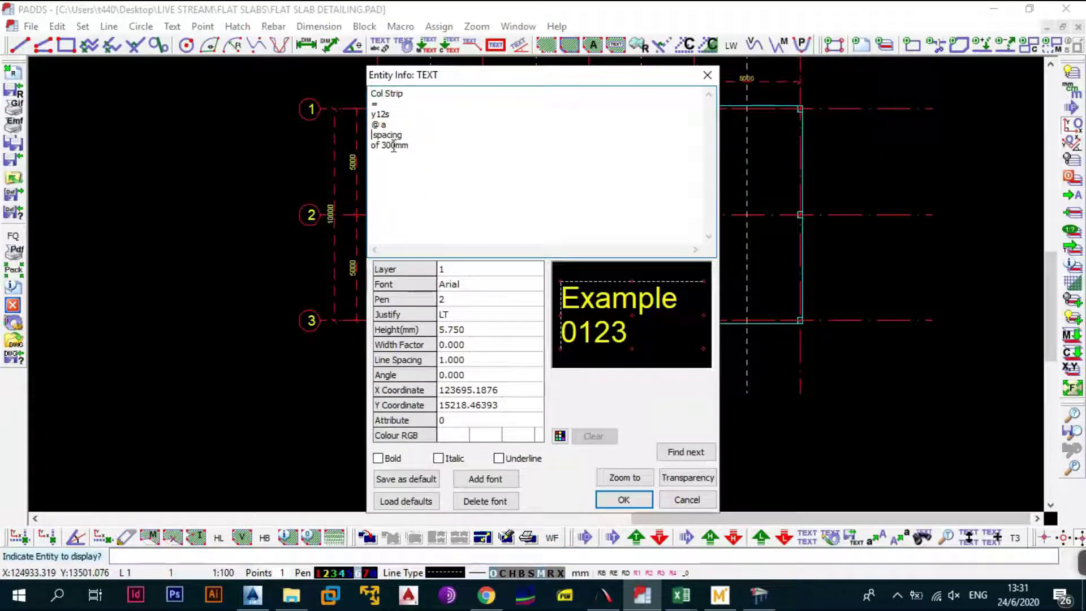
pyautogui.click(381, 146)
pyautogui.press('Return')
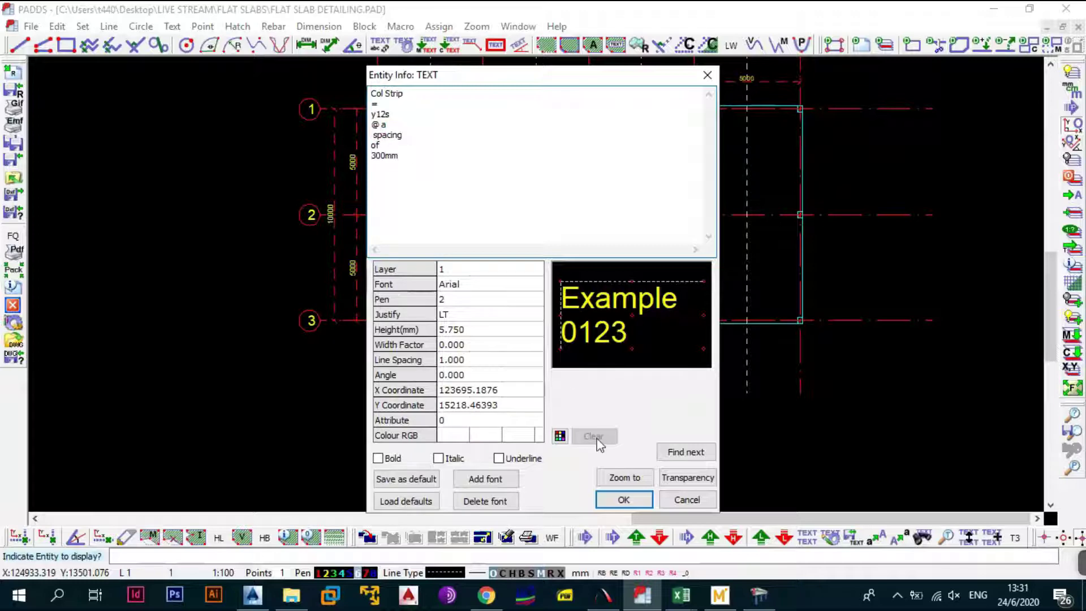
pyautogui.click(623, 499)
# Move the 300mm Col Strip label further left within bay A–B
pyautogui.press('m')
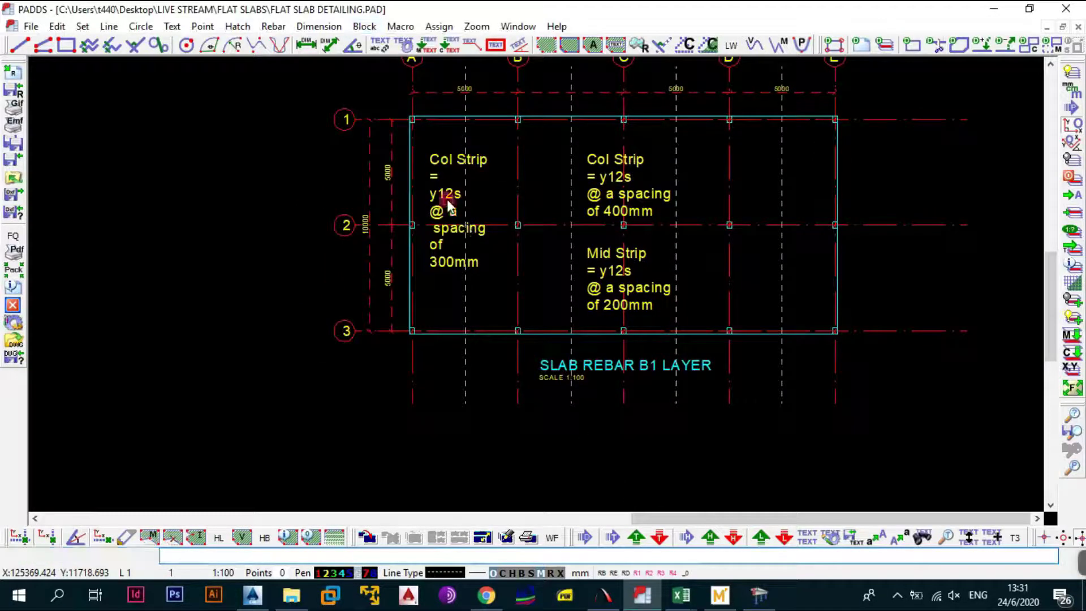
pyautogui.click(447, 196)
pyautogui.click(430, 196)
pyautogui.moveTo(441, 205); pyautogui.dragTo(449, 206)
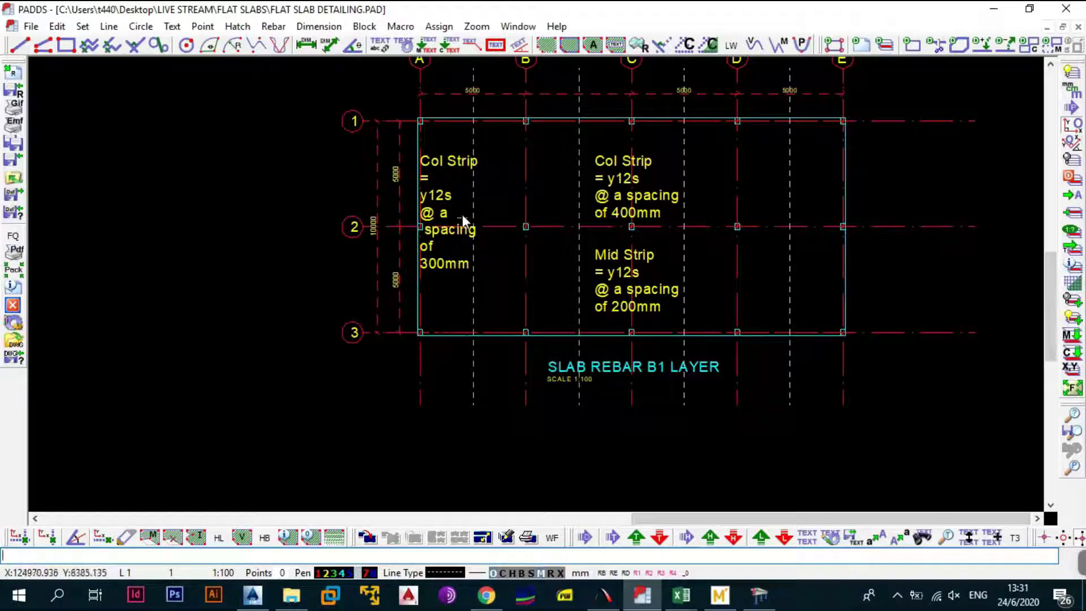
pyautogui.scroll(-3, 484, 270)
pyautogui.moveTo(517, 324); pyautogui.dragTo(526, 134)
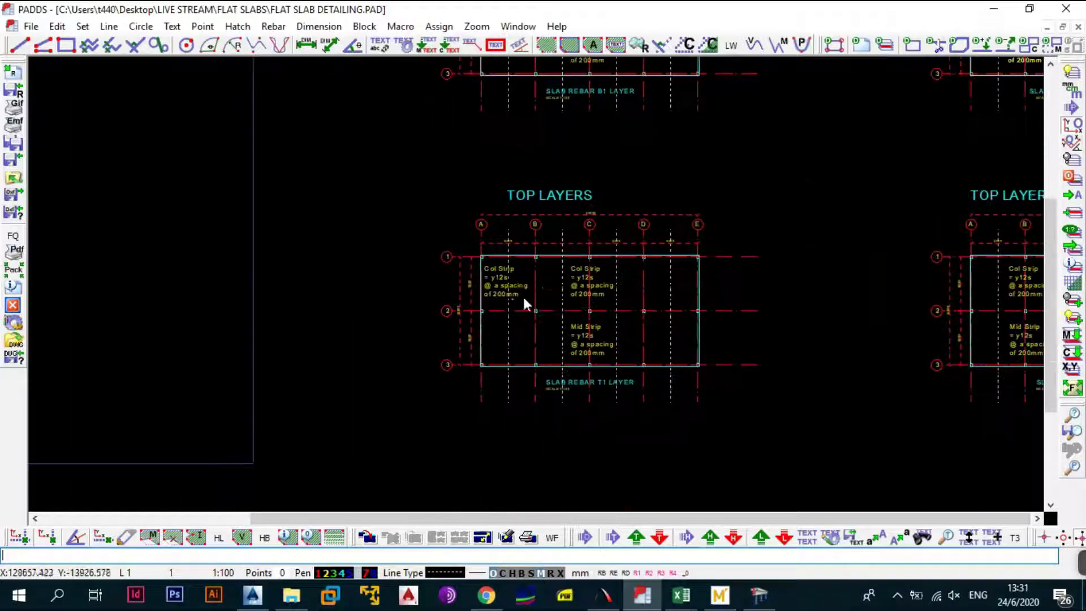
pyautogui.scroll(3, 503, 291)
pyautogui.hotkey('alt', 'e')
pyautogui.press('i')
pyautogui.click(476, 276)
pyautogui.click(476, 276)
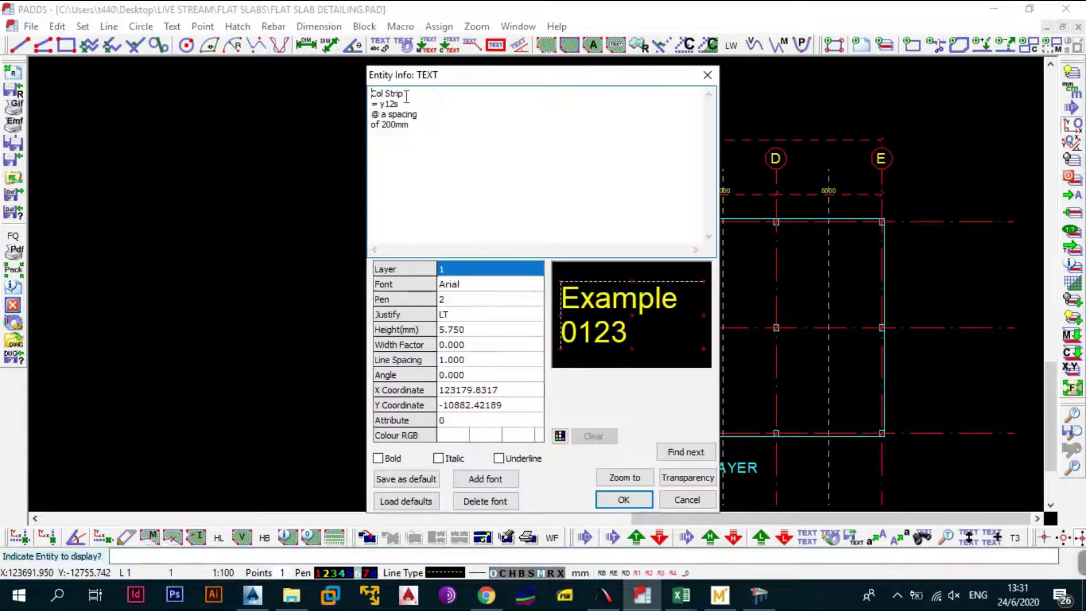
pyautogui.click(376, 95)
pyautogui.click(380, 104)
pyautogui.press('Return')
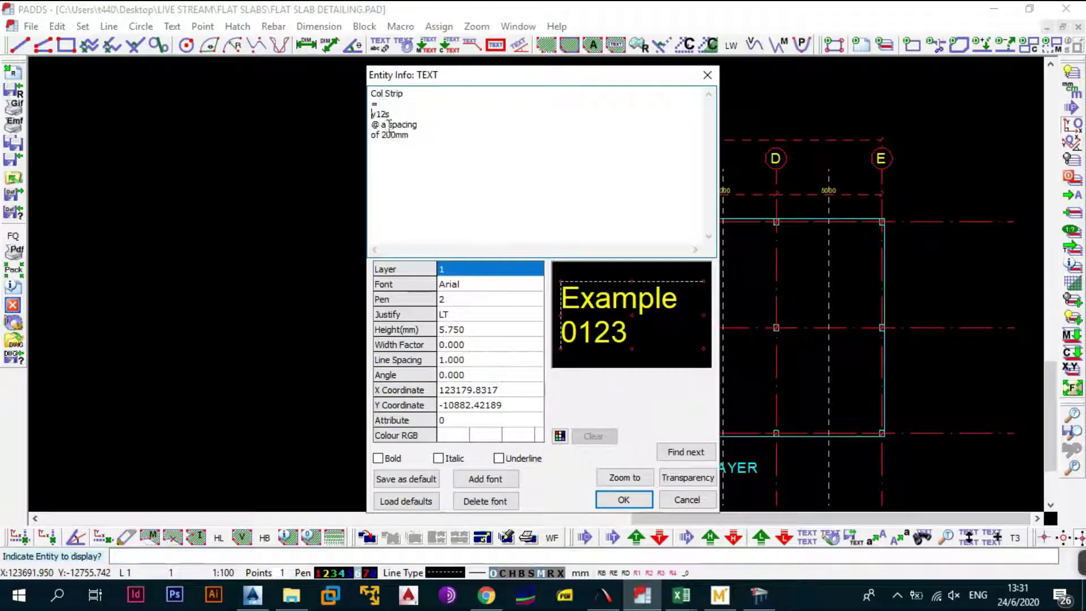
pyautogui.click(389, 124)
pyautogui.press('Return')
pyautogui.click(383, 145)
pyautogui.press('Return')
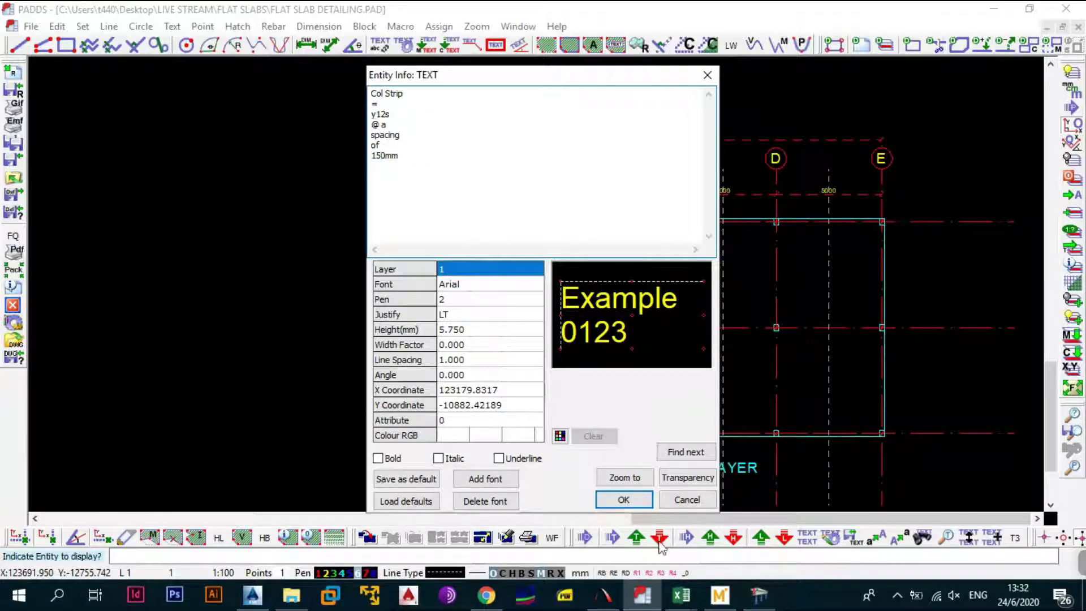
pyautogui.click(628, 500)
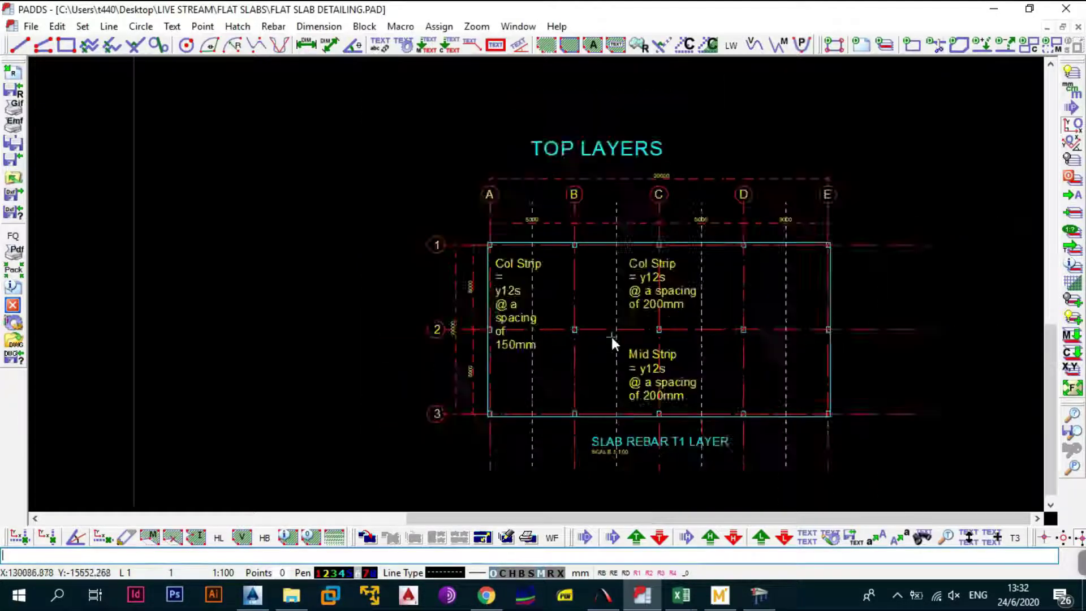
pyautogui.hotkey('alt', 'b')
pyautogui.press('m')
pyautogui.click(527, 304)
pyautogui.click(525, 291)
pyautogui.scroll(-3, 526, 303)
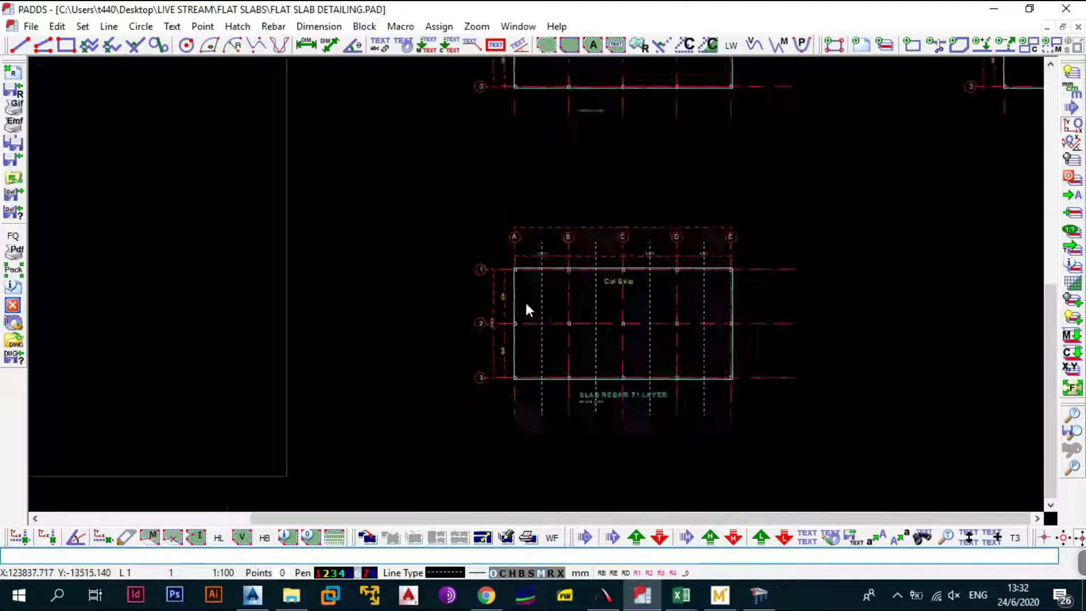
pyautogui.scroll(-1, 525, 300)
pyautogui.moveTo(541, 184); pyautogui.dragTo(549, 346)
pyautogui.scroll(3, 536, 236)
pyautogui.hotkey('alt', 'b')
pyautogui.press('4')
pyautogui.press('Return')
pyautogui.click(536, 239)
pyautogui.click(535, 218)
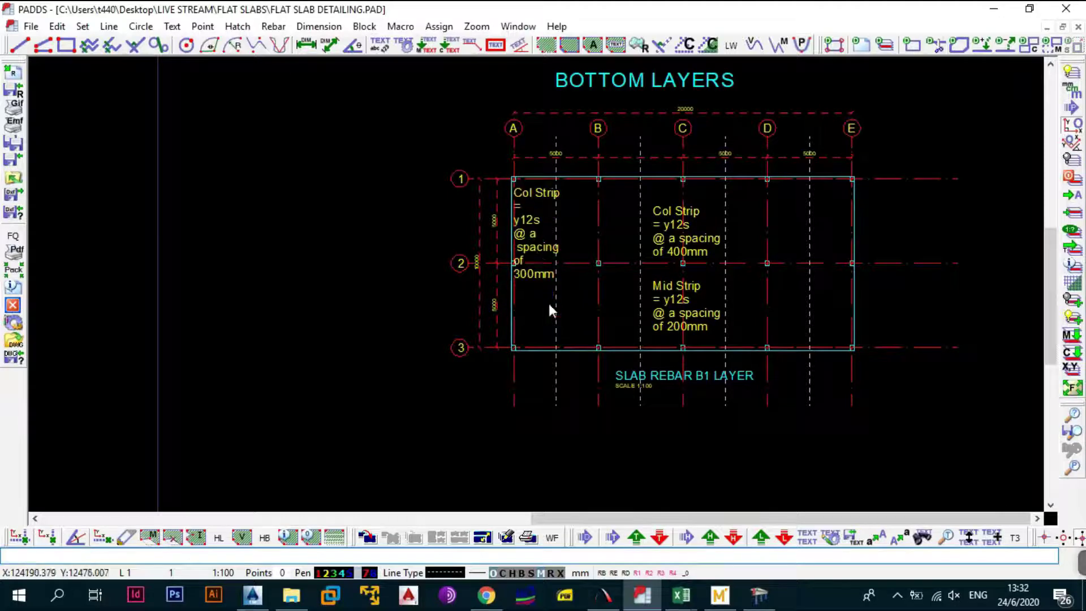
pyautogui.moveTo(549, 304); pyautogui.dragTo(563, 233)
pyautogui.scroll(-2, 562, 233)
pyautogui.moveTo(606, 306); pyautogui.dragTo(597, 201)
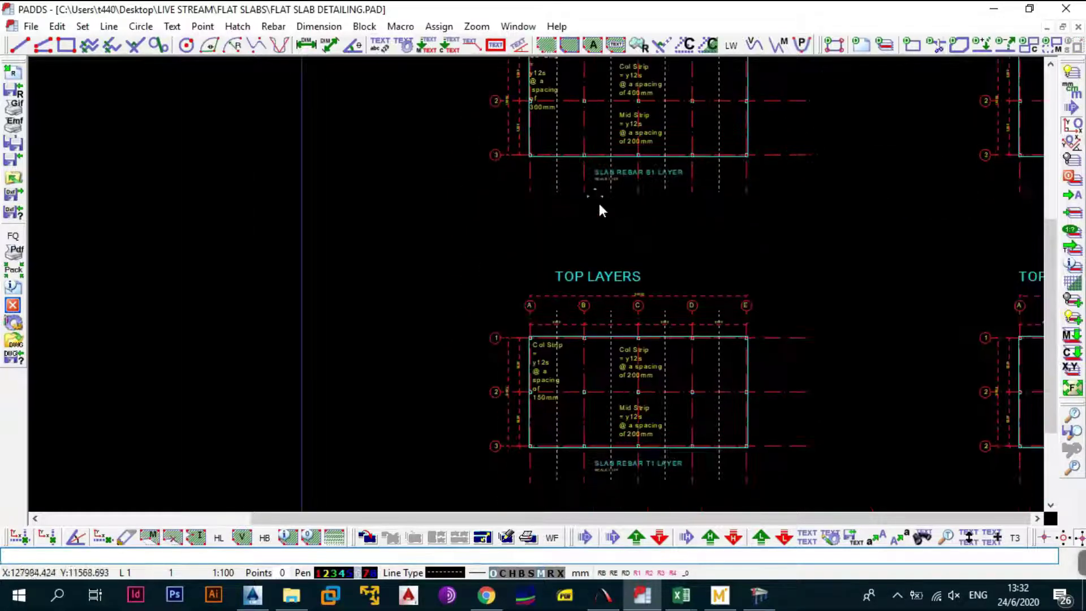
pyautogui.moveTo(644, 237); pyautogui.dragTo(565, 247)
pyautogui.moveTo(602, 288); pyautogui.dragTo(559, 297)
pyautogui.moveTo(752, 243); pyautogui.dragTo(662, 290)
pyautogui.moveTo(609, 211); pyautogui.dragTo(598, 278)
pyautogui.moveTo(627, 230)
pyautogui.mouseDown()
pyautogui.moveTo(642, 219)
pyautogui.moveTo(552, 213)
pyautogui.moveTo(542, 336)
pyautogui.moveTo(502, 274)
pyautogui.moveTo(454, 322)
pyautogui.moveTo(522, 217)
pyautogui.moveTo(548, 284)
pyautogui.mouseUp()
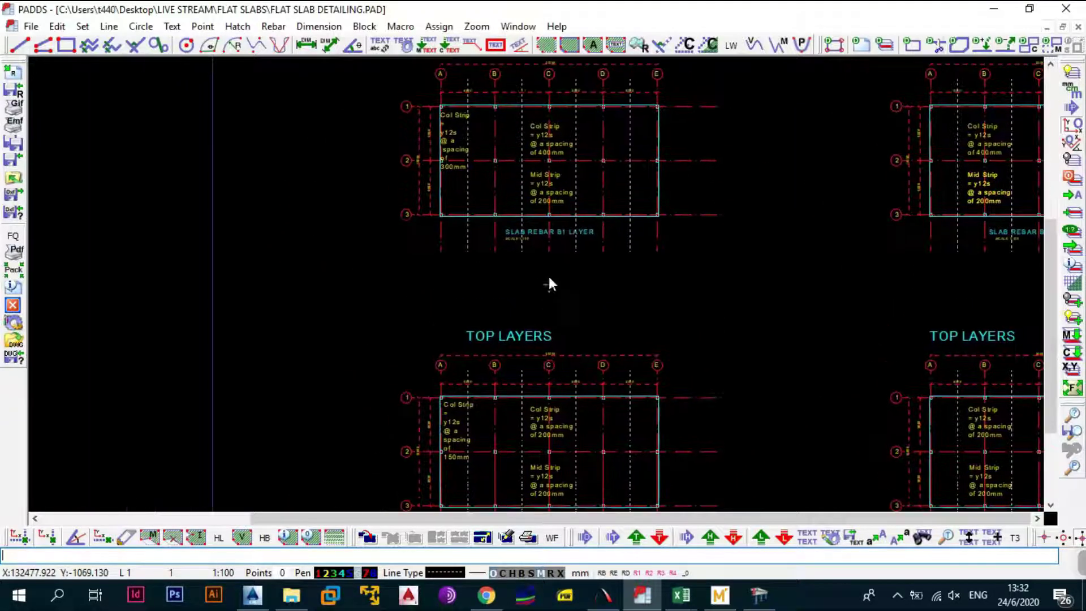
pyautogui.moveTo(458, 266); pyautogui.dragTo(466, 262)
# Copy the left 300mm and 150mm Col Strip labels into the right-hand bay D–E
pyautogui.hotkey('alt', 'b')
pyautogui.press('m')
pyautogui.click(447, 118)
pyautogui.click(456, 117)
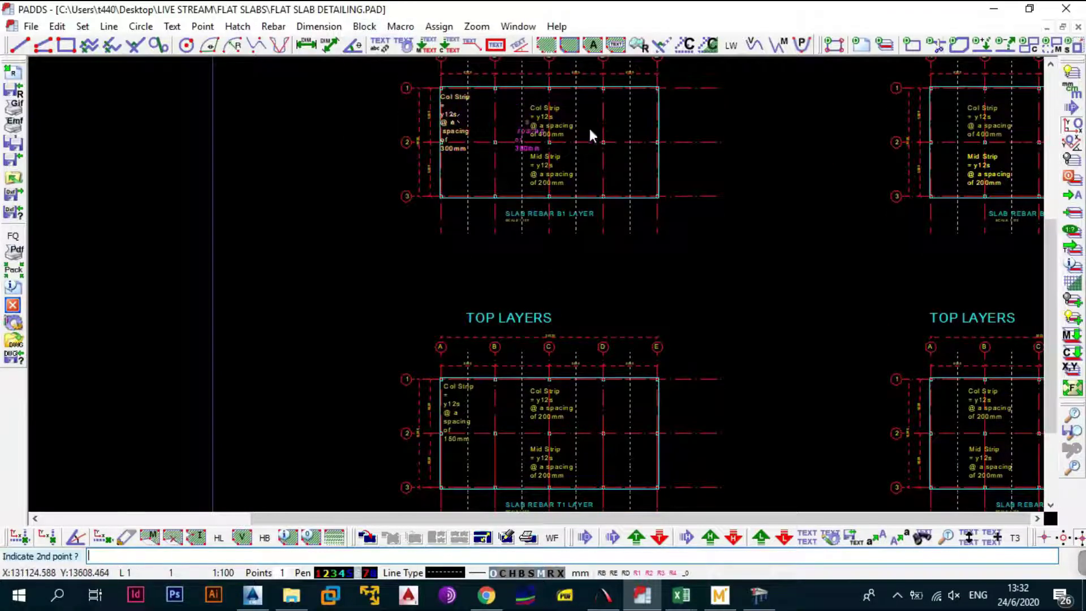
pyautogui.click(657, 131)
pyautogui.hotkey('ctrl', 'b')
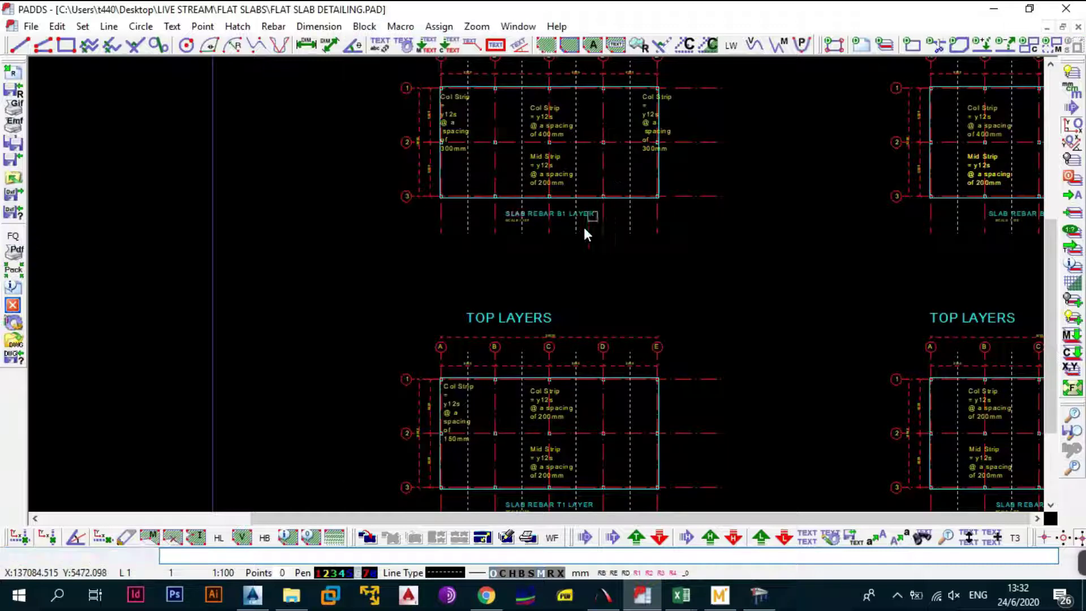
pyautogui.click(459, 408)
pyautogui.click(653, 396)
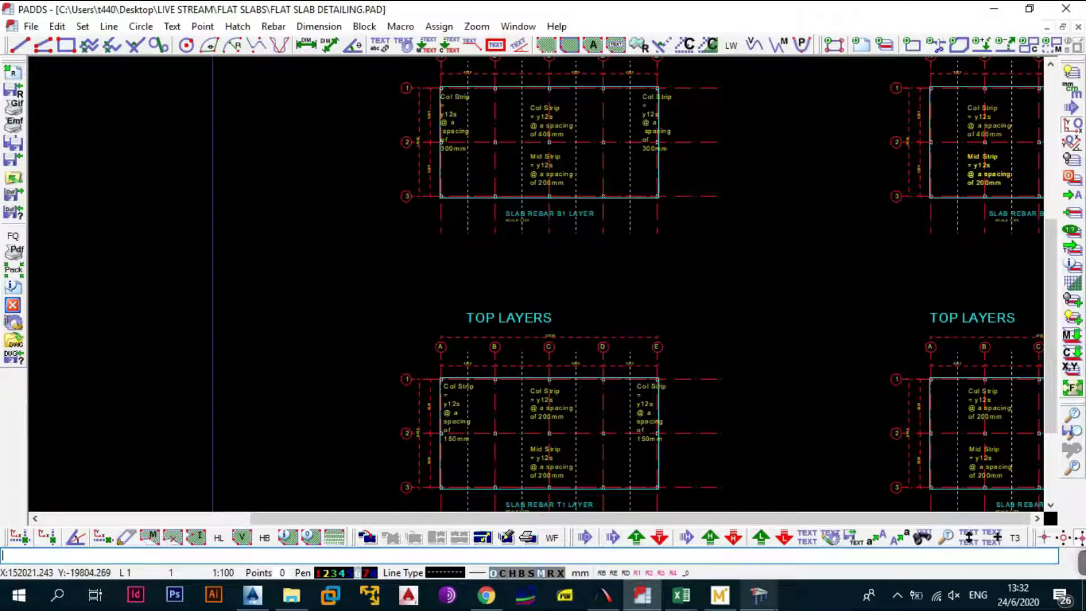
pyautogui.click(759, 596)
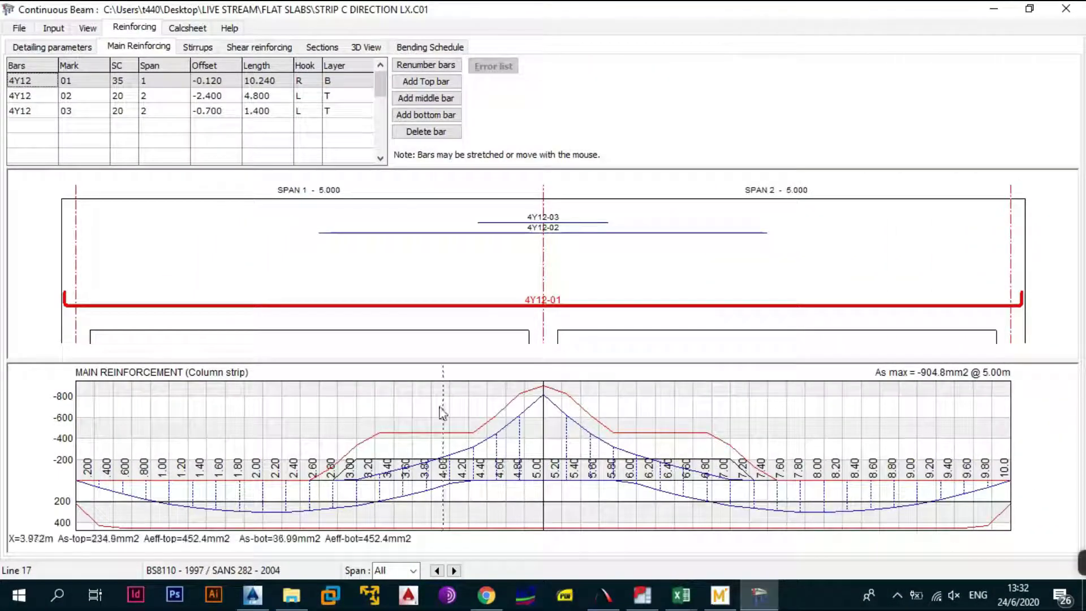
# Set Strip C's beam type to flat-slab middle strip and regenerate its reinforcing, overwriting the existing bars
pyautogui.click(82, 49)
pyautogui.click(195, 69)
pyautogui.click(239, 68)
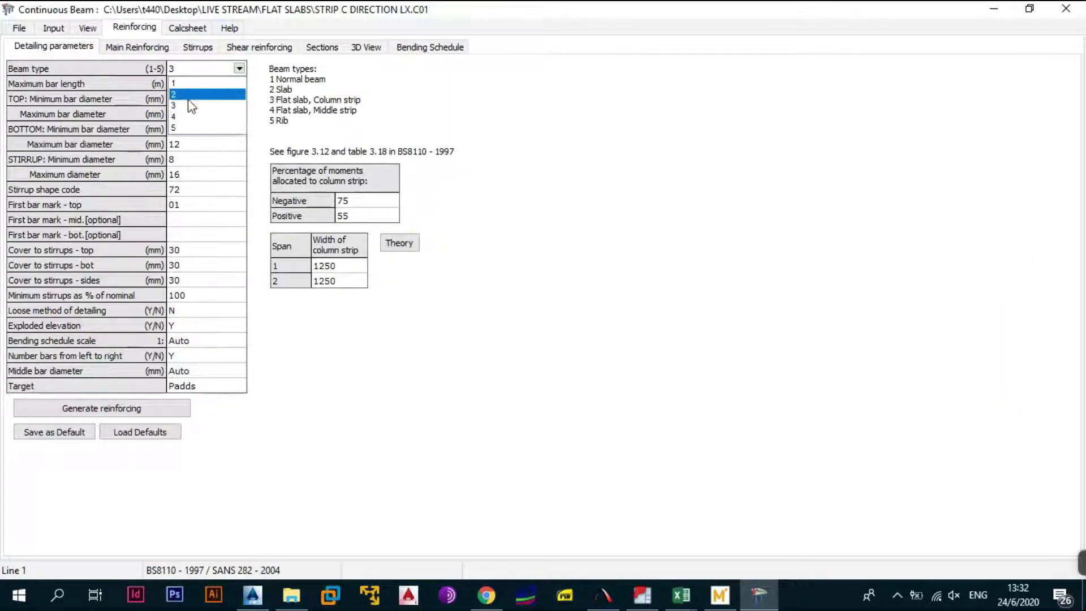
pyautogui.click(189, 114)
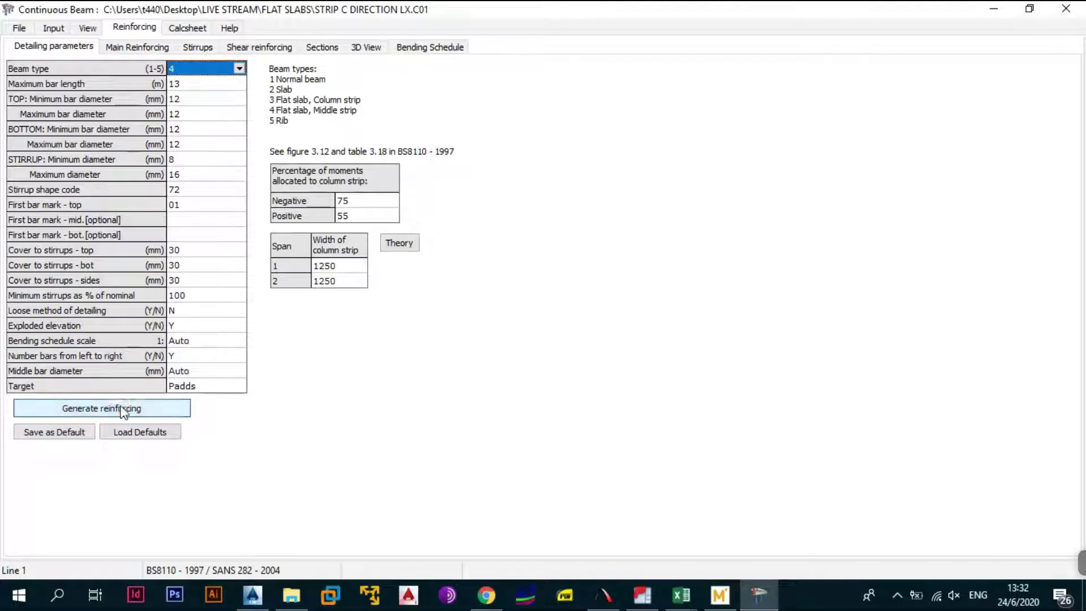
pyautogui.click(102, 408)
pyautogui.click(570, 360)
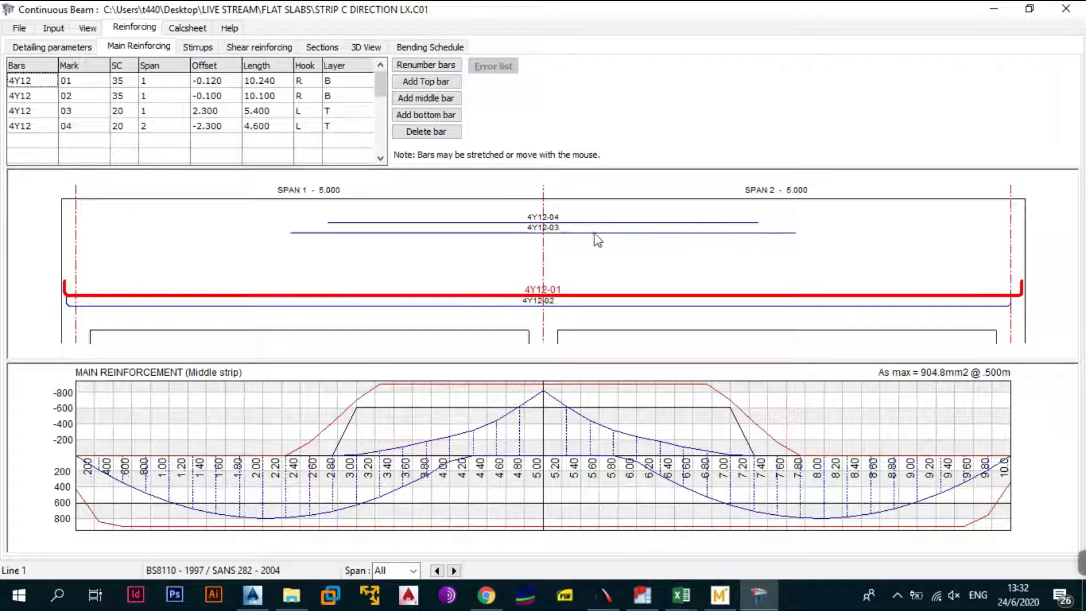
# Check the Slab Loads to Beams spreadsheet, then minimise the beam program to return to the PADDS drawing
pyautogui.moveTo(682, 594)
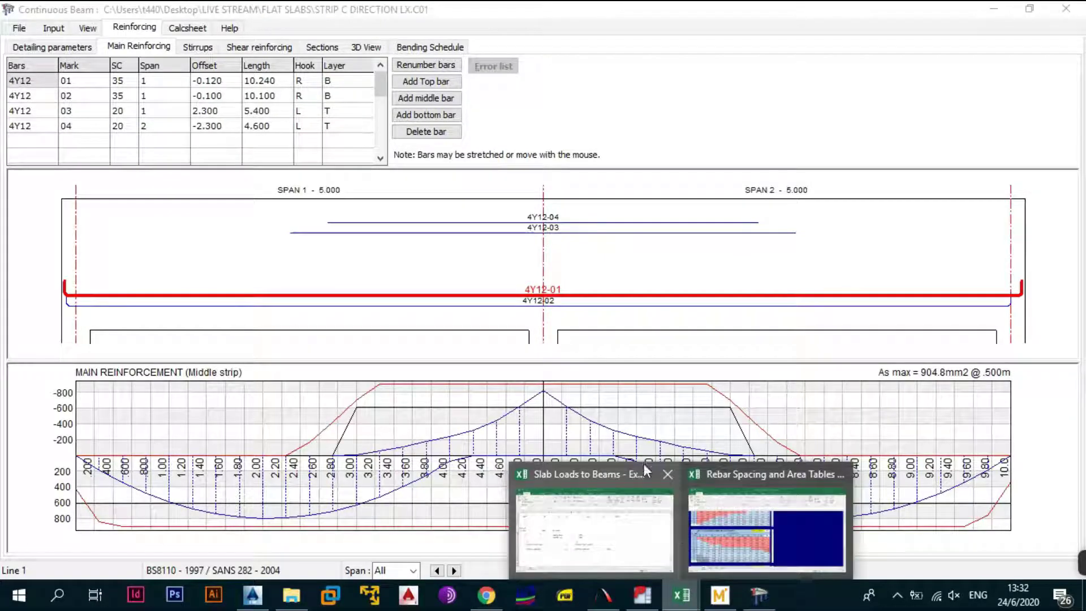
pyautogui.click(603, 529)
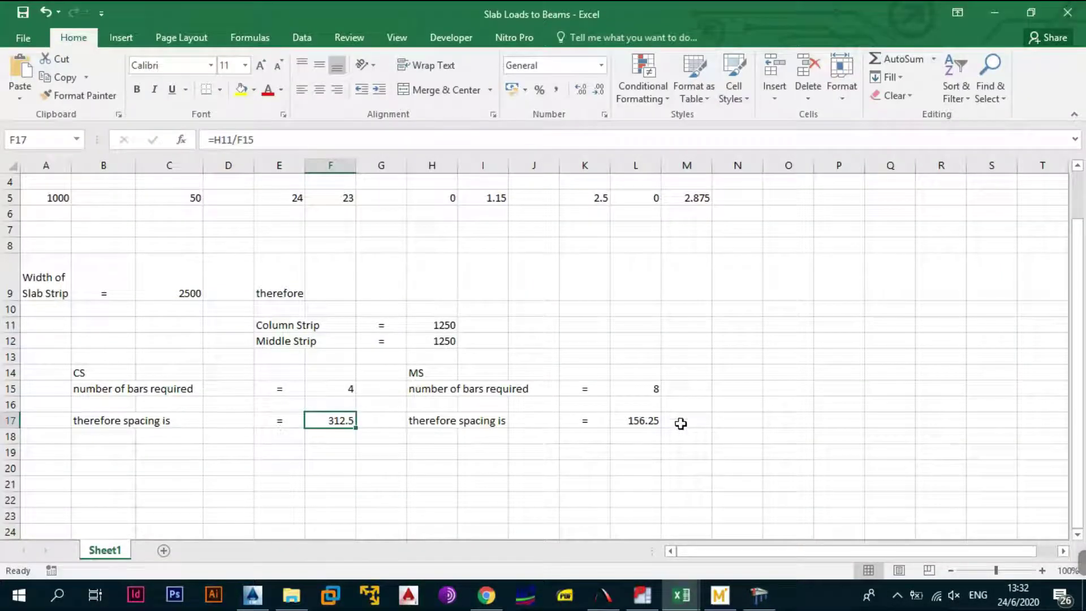
pyautogui.click(995, 13)
pyautogui.click(994, 9)
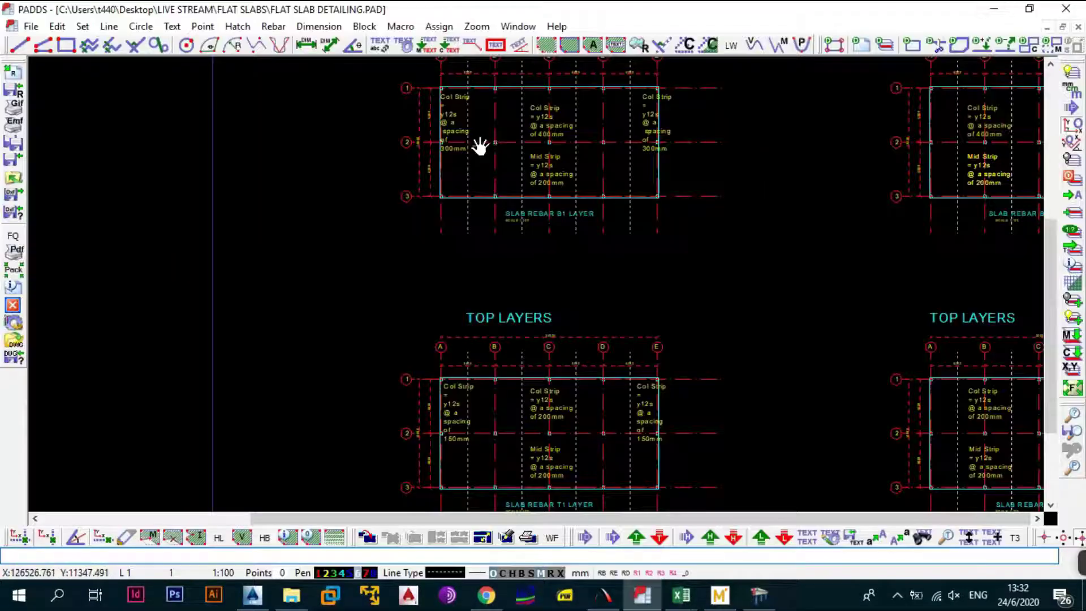
pyautogui.moveTo(481, 145); pyautogui.dragTo(534, 110)
# Block-copy the 150mm Col Strip label from the upper-left bay into the lower-left bay
pyautogui.moveTo(499, 374); pyautogui.dragTo(515, 349)
pyautogui.scroll(3, 515, 348)
pyautogui.hotkey('alt', 'b')
pyautogui.press('b')
pyautogui.click(527, 318)
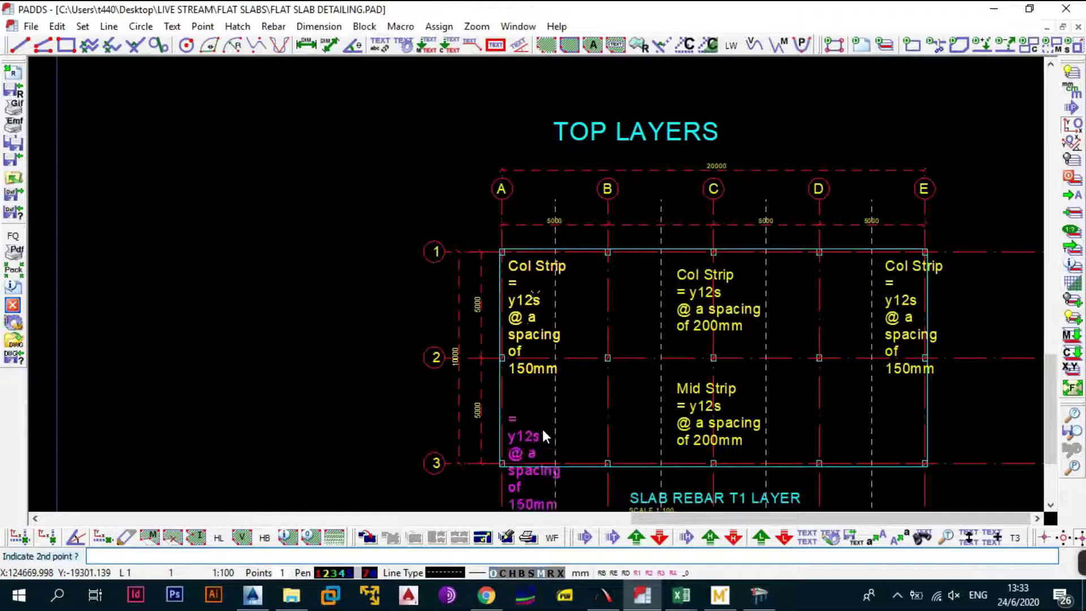
pyautogui.click(543, 429)
# Edit the copied label through Entity Info so it reads Mid Strip instead of Col Strip
pyautogui.hotkey('alt', 'e')
pyautogui.press('Return')
pyautogui.click(547, 404)
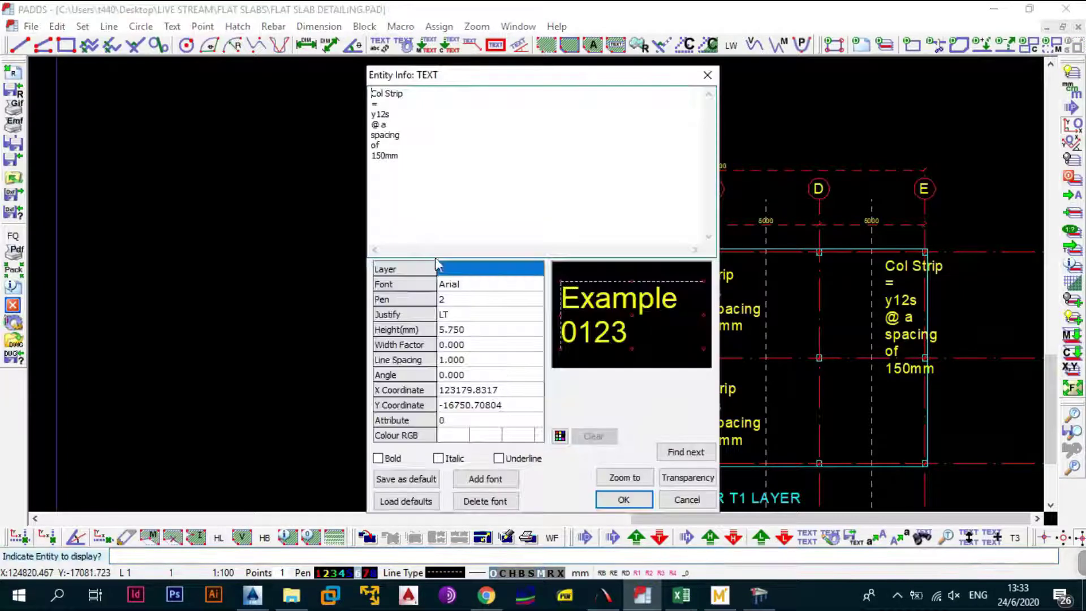
pyautogui.doubleClick(379, 93)
pyautogui.write('Mid')
pyautogui.click(628, 498)
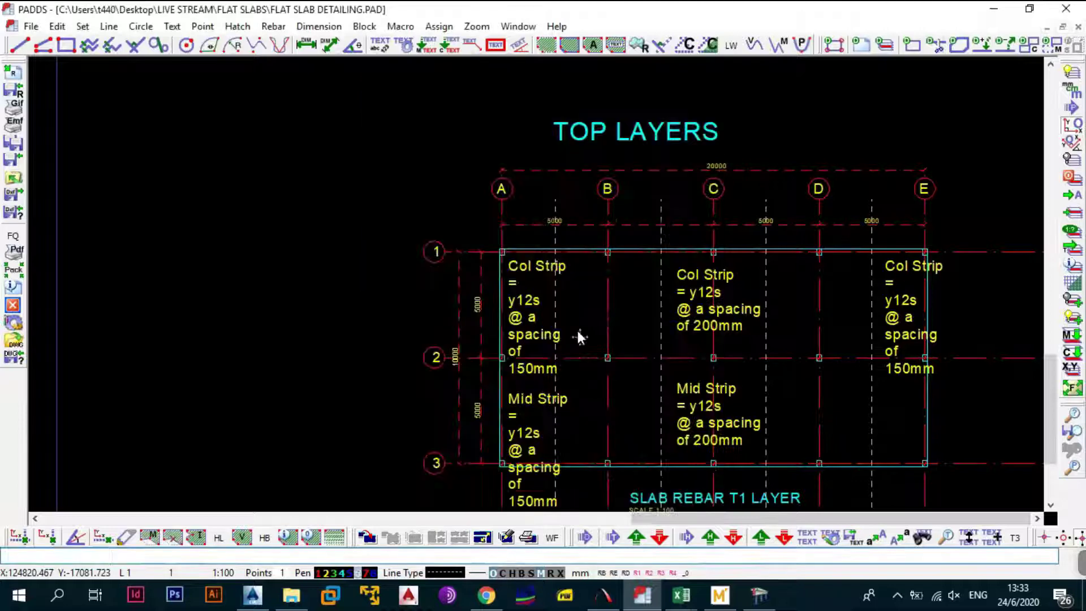
# Copy the Mid Strip label into the lower-left bay of the bottom layers plan
pyautogui.hotkey('alt', 'b')
pyautogui.press('3')
pyautogui.click(537, 431)
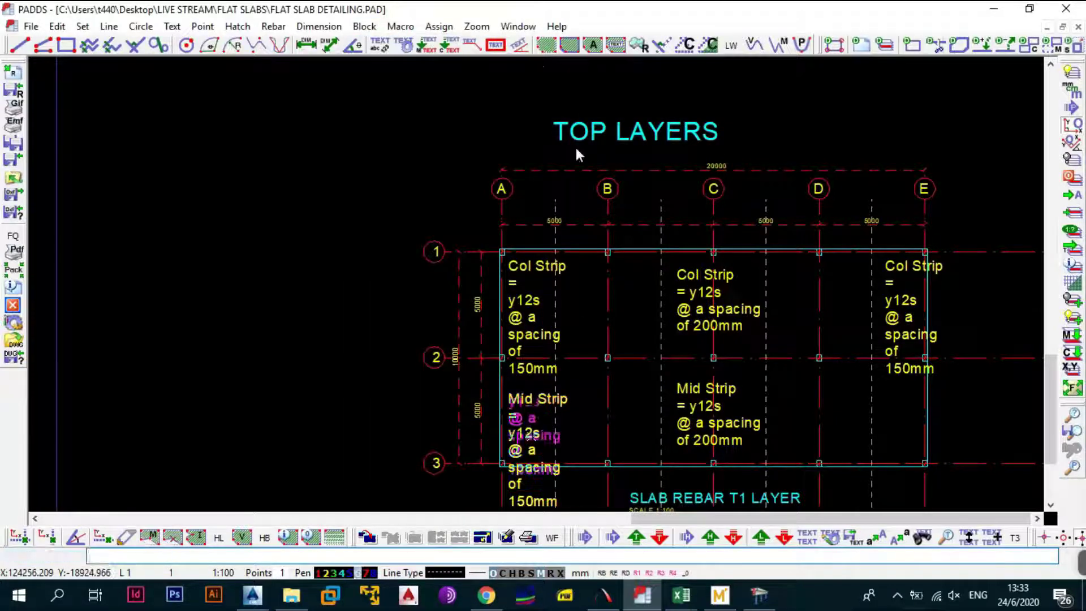
pyautogui.scroll(-3, 588, 119)
pyautogui.moveTo(589, 111); pyautogui.dragTo(589, 404)
pyautogui.click(594, 377)
pyautogui.scroll(4, 591, 340)
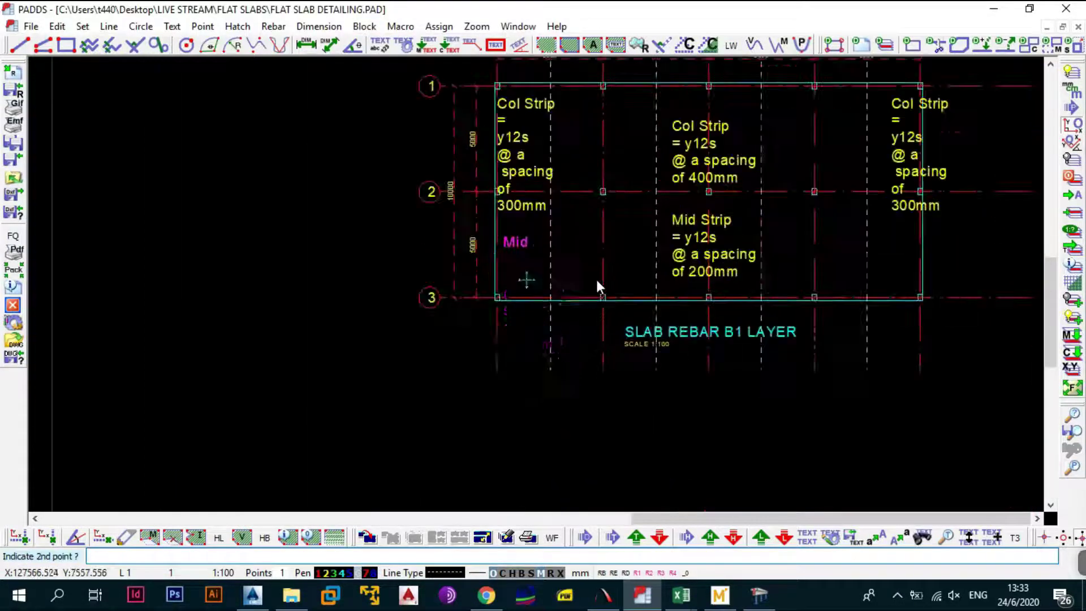
pyautogui.click(596, 283)
pyautogui.scroll(-2, 585, 301)
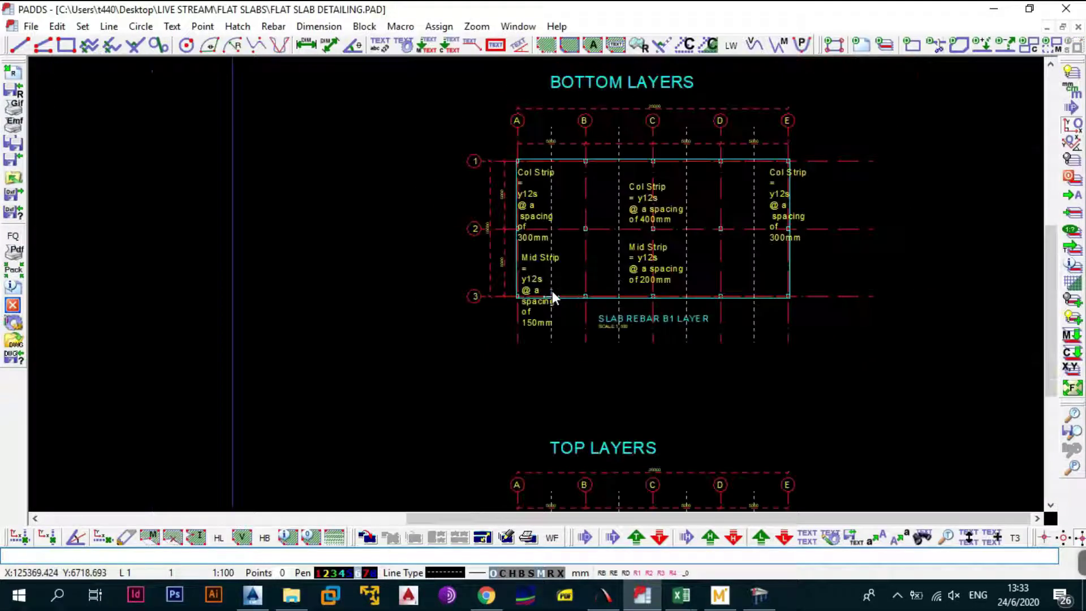
# Copy the top plan's Mid Strip label across to the bay at the slab's right side
pyautogui.click(532, 276)
pyautogui.hotkey('alt', 'b')
pyautogui.press('3')
pyautogui.hotkey('alt', 'b')
pyautogui.press('a')
pyautogui.moveTo(543, 445); pyautogui.dragTo(520, 237)
pyautogui.click(503, 416)
pyautogui.hotkey('alt', 'b')
pyautogui.press('c')
pyautogui.click(498, 418)
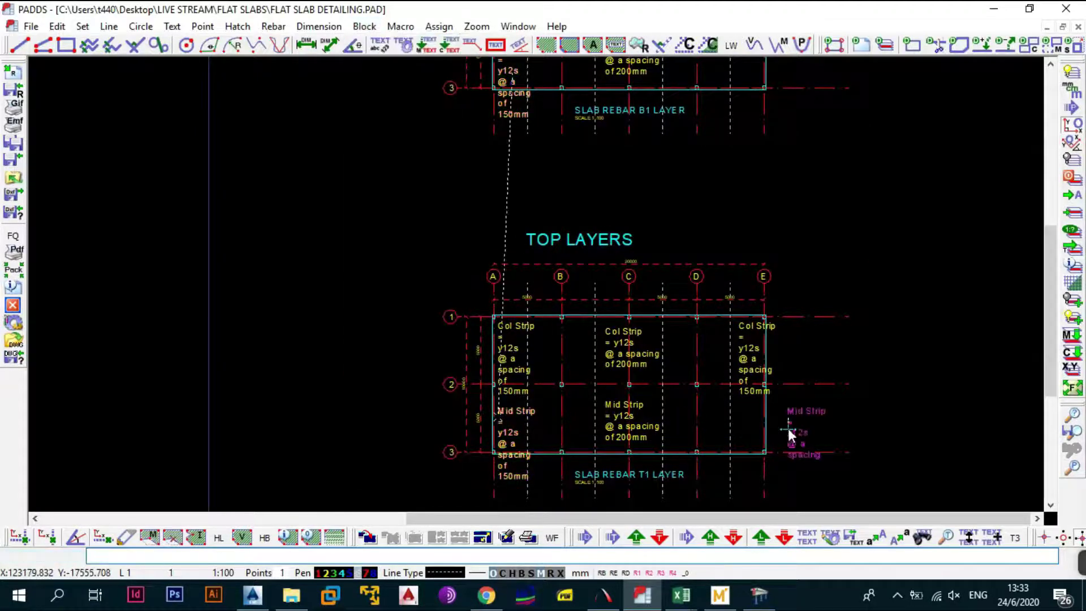
pyautogui.click(740, 429)
pyautogui.scroll(-1, 756, 393)
pyautogui.scroll(-2, 767, 357)
pyautogui.moveTo(763, 345)
pyautogui.mouseDown()
pyautogui.moveTo(650, 330)
pyautogui.moveTo(604, 290)
pyautogui.moveTo(554, 170)
pyautogui.mouseUp()
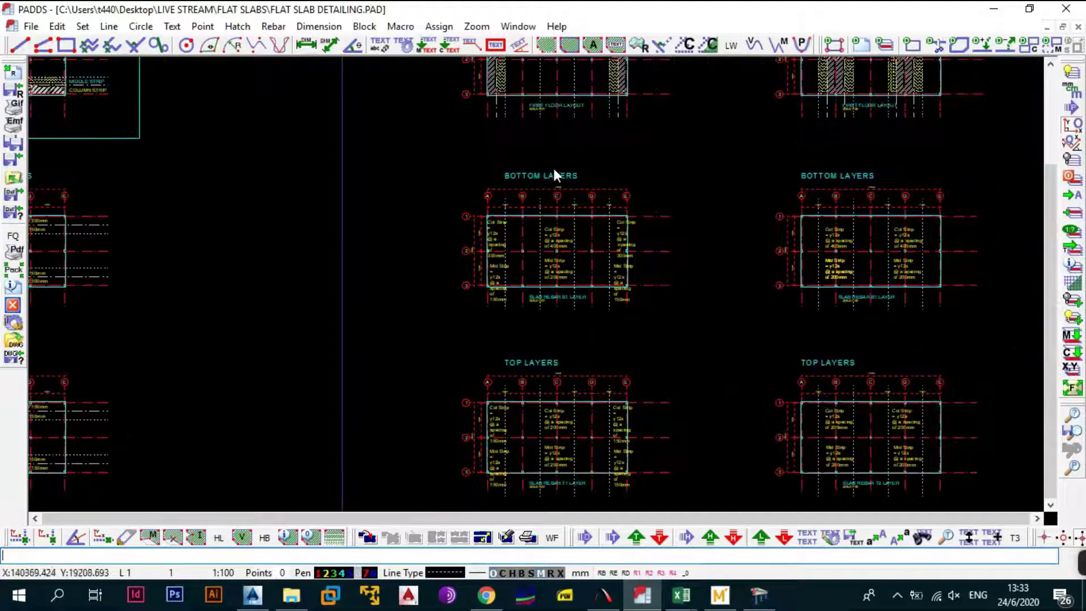
pyautogui.moveTo(603, 268)
pyautogui.mouseDown()
pyautogui.moveTo(611, 258)
pyautogui.moveTo(679, 372)
pyautogui.mouseUp()
pyautogui.moveTo(642, 449); pyautogui.dragTo(724, 235)
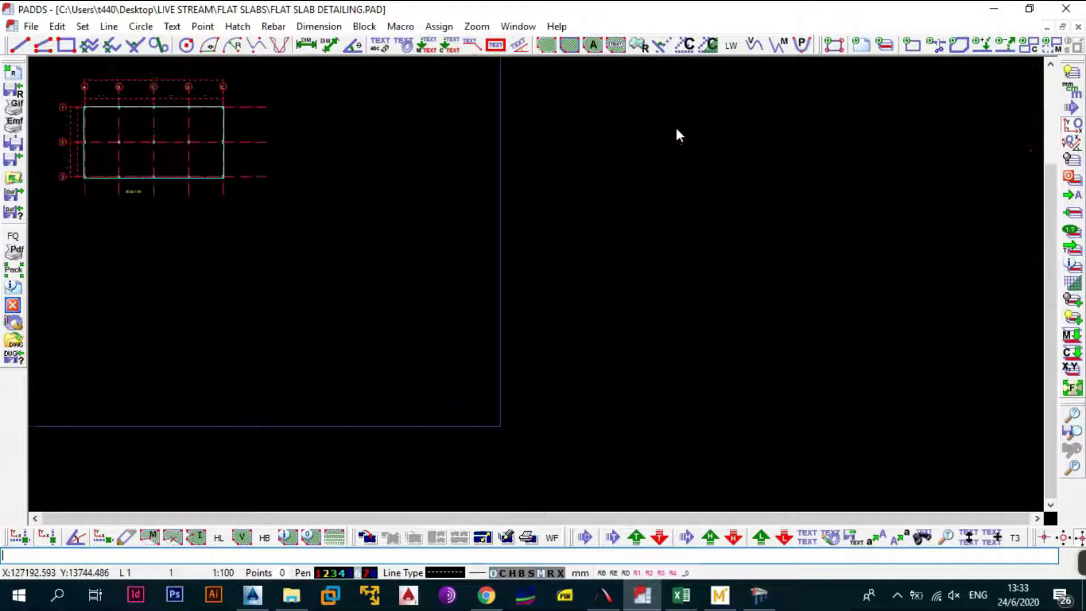
pyautogui.scroll(-1, 747, 220)
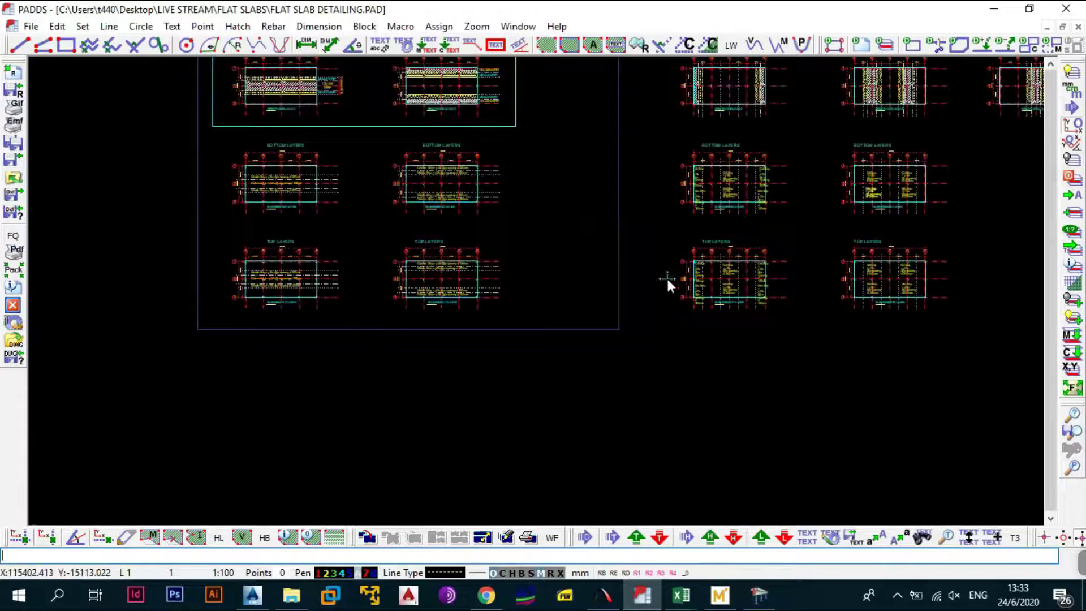
pyautogui.moveTo(666, 277); pyautogui.dragTo(587, 326)
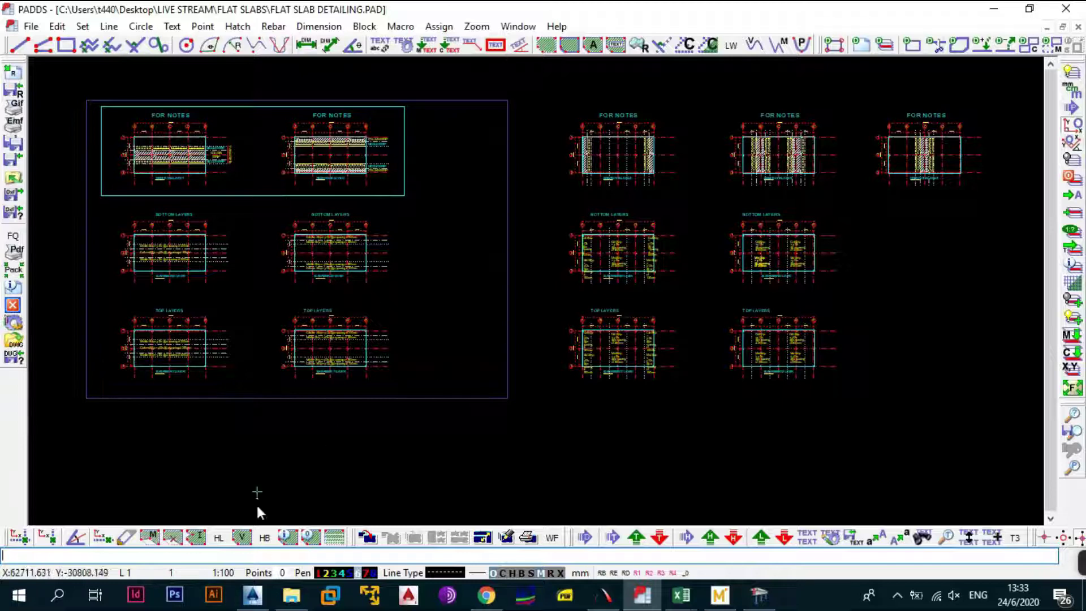
pyautogui.click(253, 595)
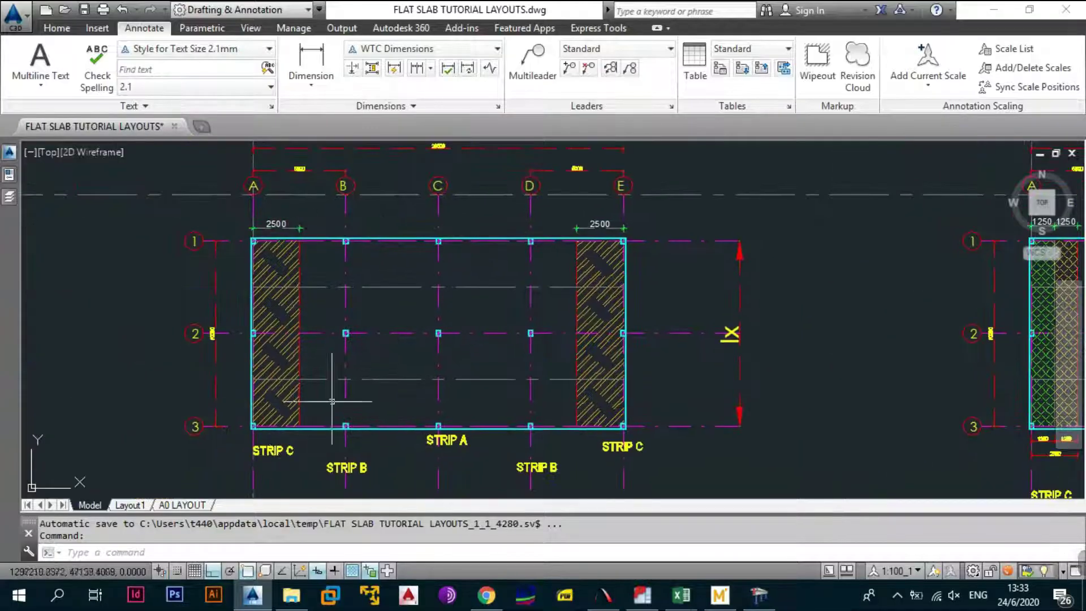
pyautogui.click(761, 604)
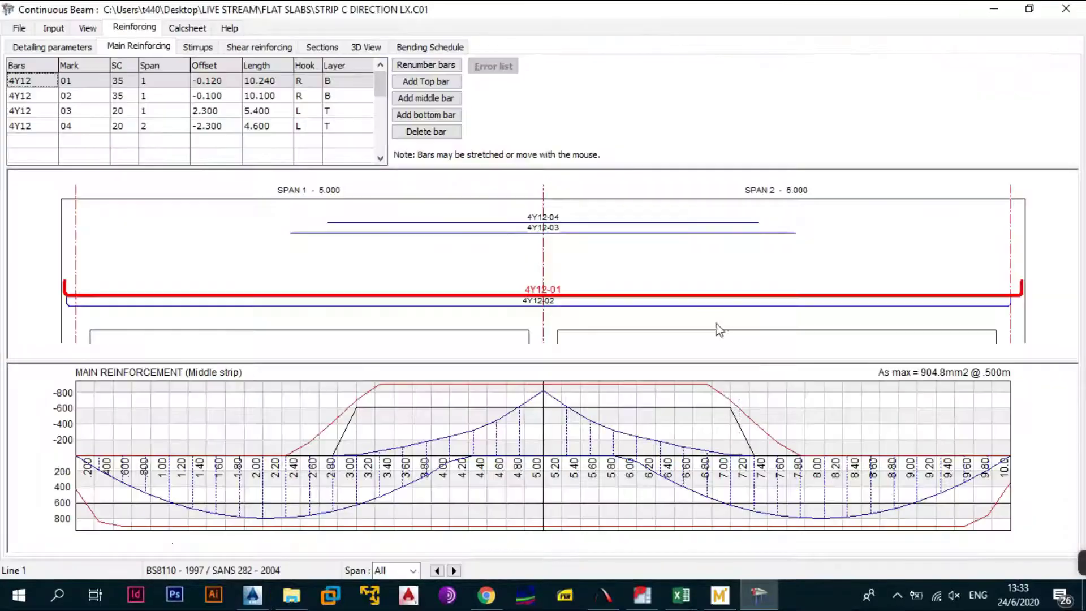
pyautogui.click(994, 9)
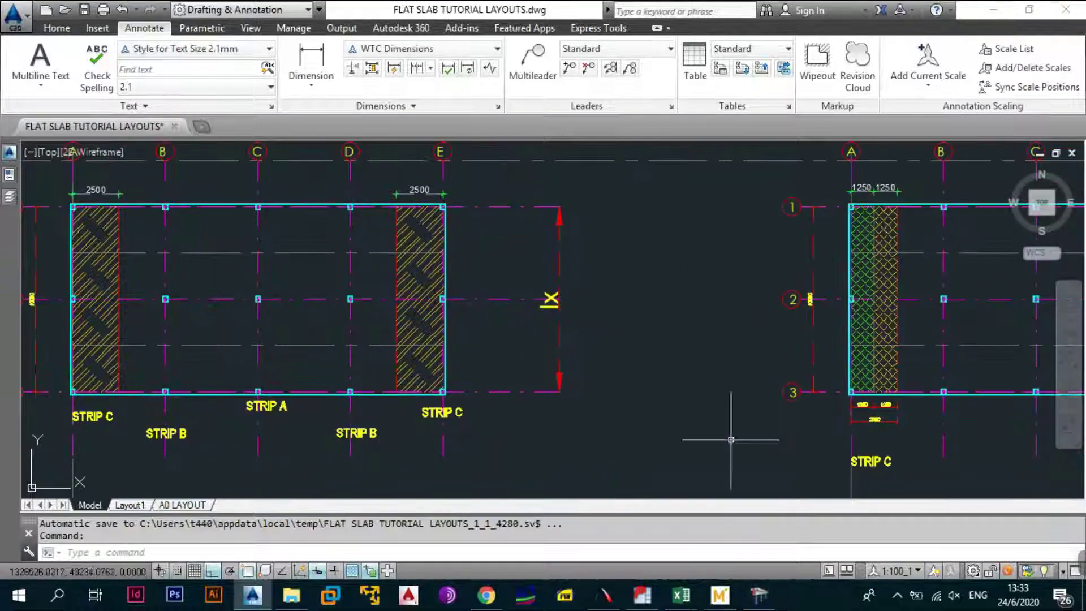
pyautogui.click(658, 598)
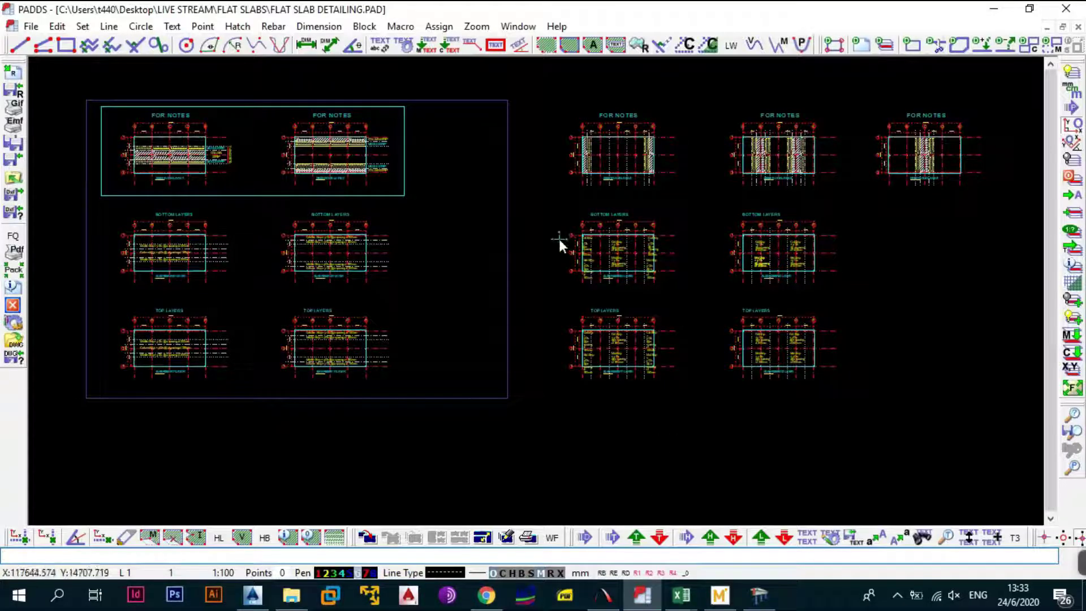